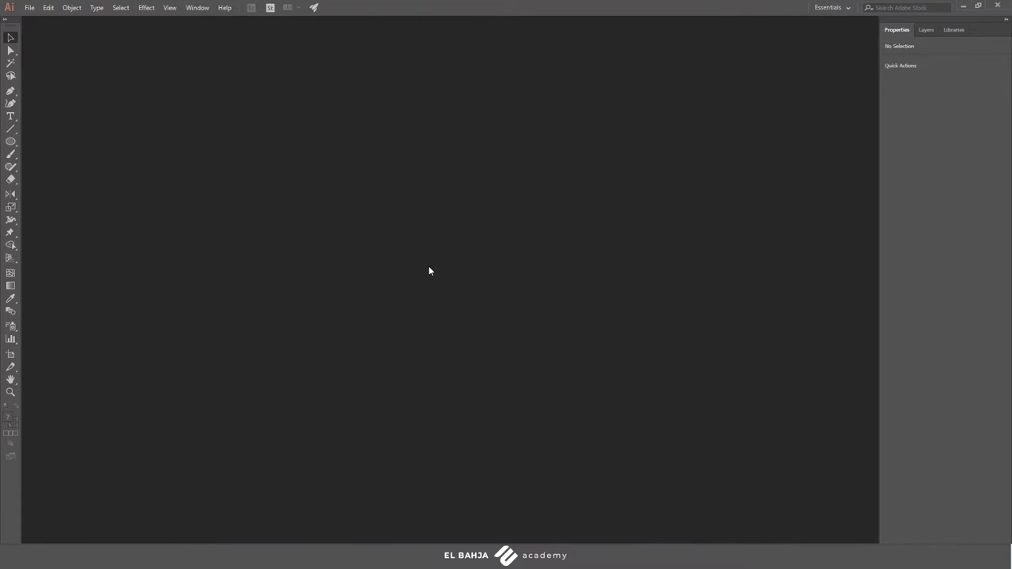
# Enable Window > Control so the Control bar appears across the top.
pyautogui.click(203, 9)
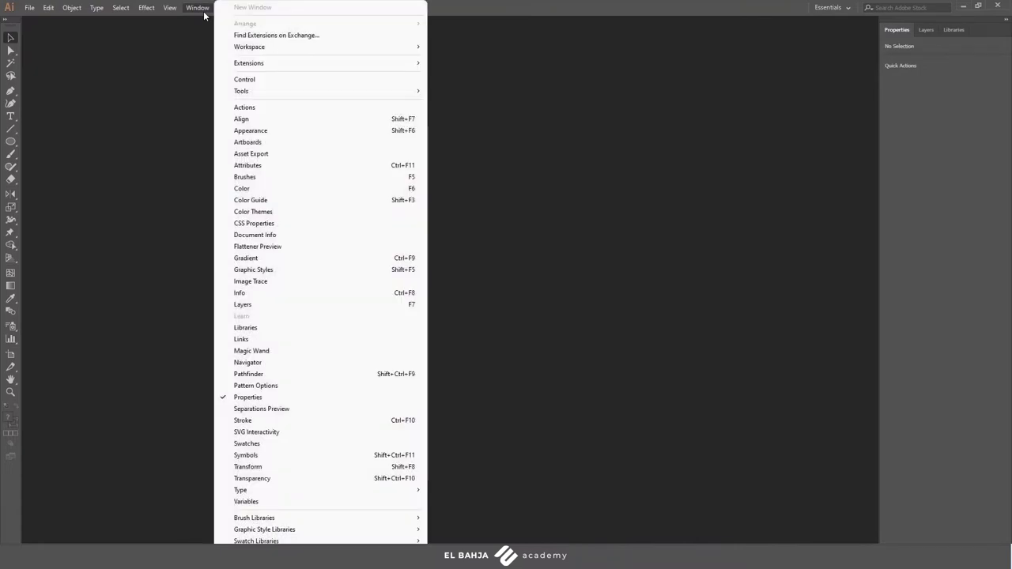
pyautogui.click(287, 80)
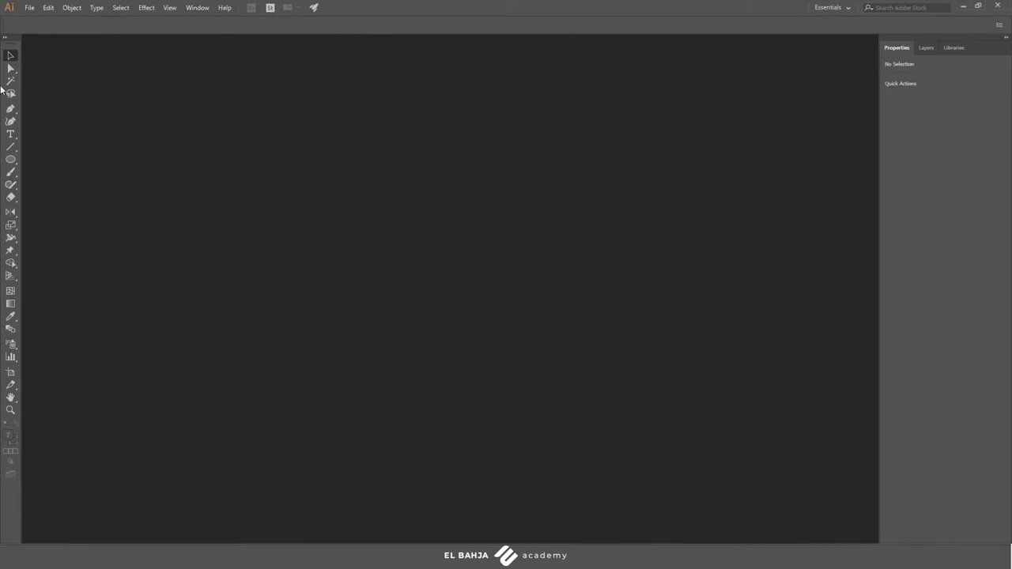
# Create a new A4 (210 × 297 mm) document in millimetres with 1 artboard.
pyautogui.click(29, 8)
pyautogui.click(39, 19)
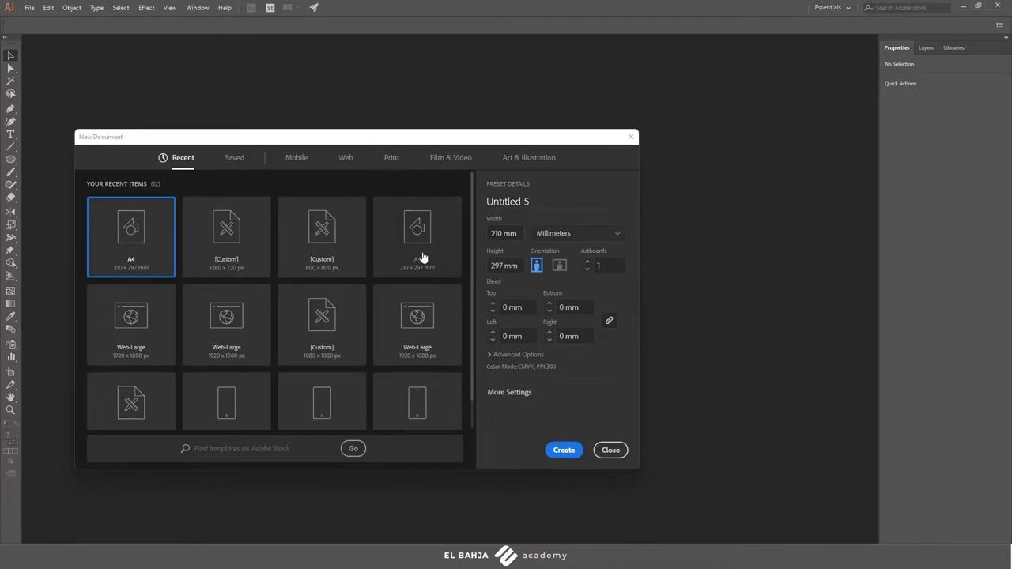
pyautogui.click(423, 257)
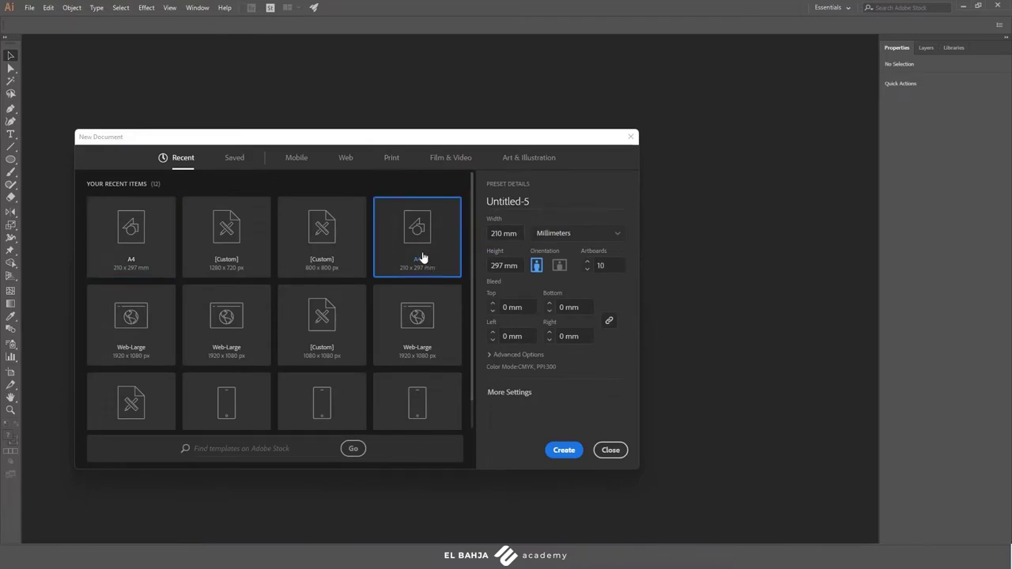
pyautogui.click(566, 242)
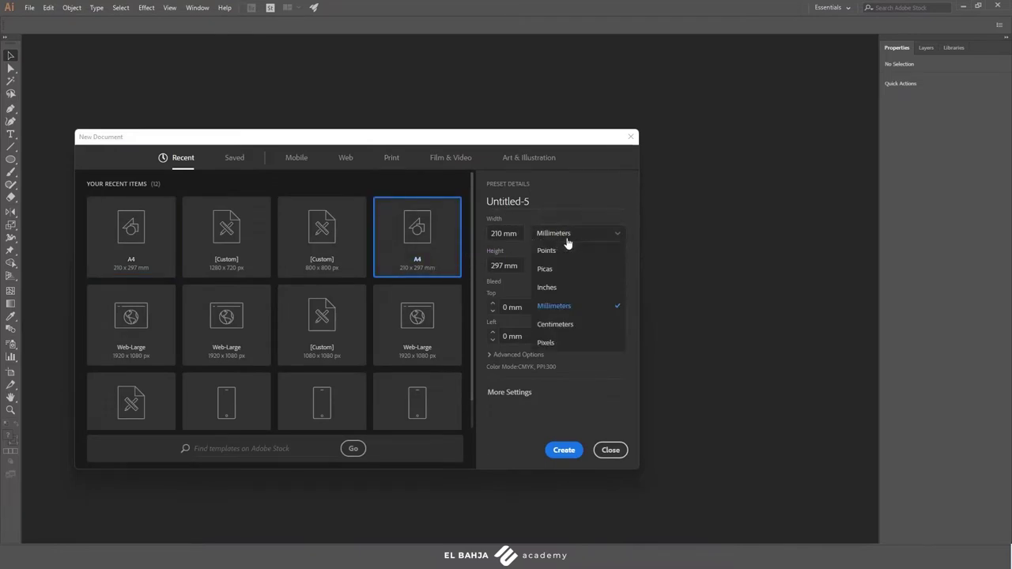
pyautogui.click(578, 307)
pyautogui.click(602, 264)
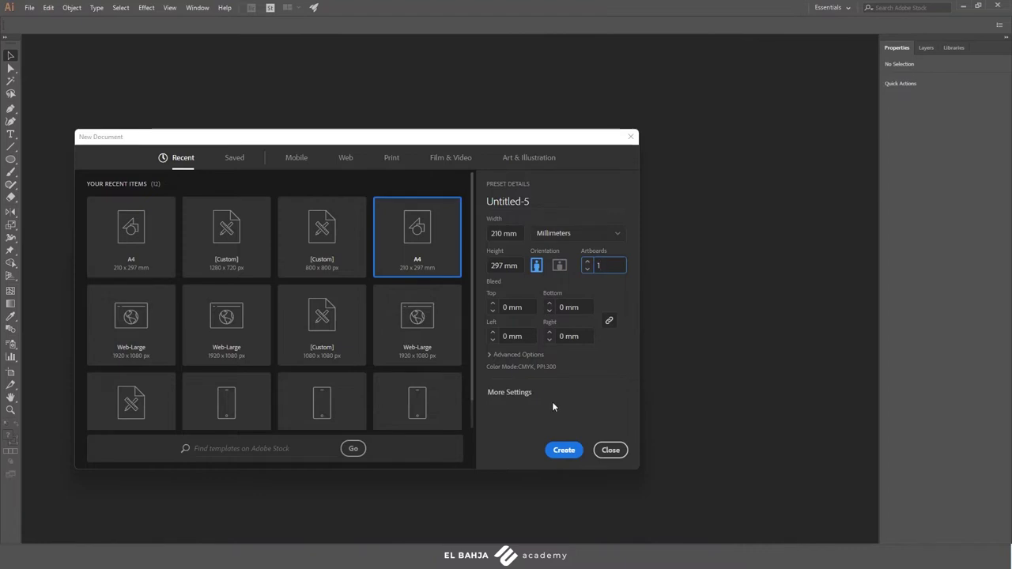
pyautogui.click(560, 451)
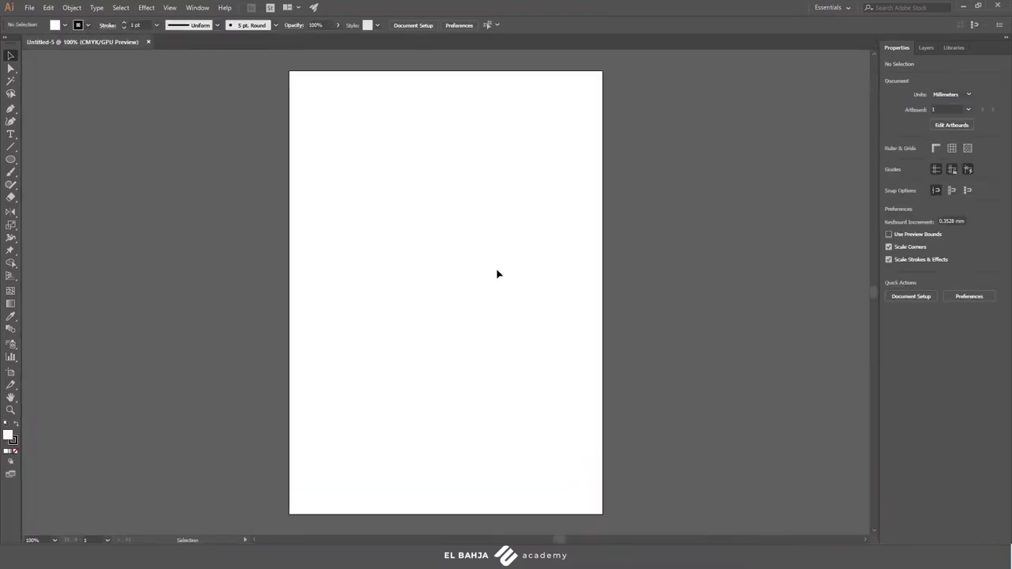
# Zoom in to about 250% on the upper part of the A4 artboard.
pyautogui.hotkey('ctrl', '+')
pyautogui.hotkey('ctrl', '+')
pyautogui.hotkey('ctrl', '+')
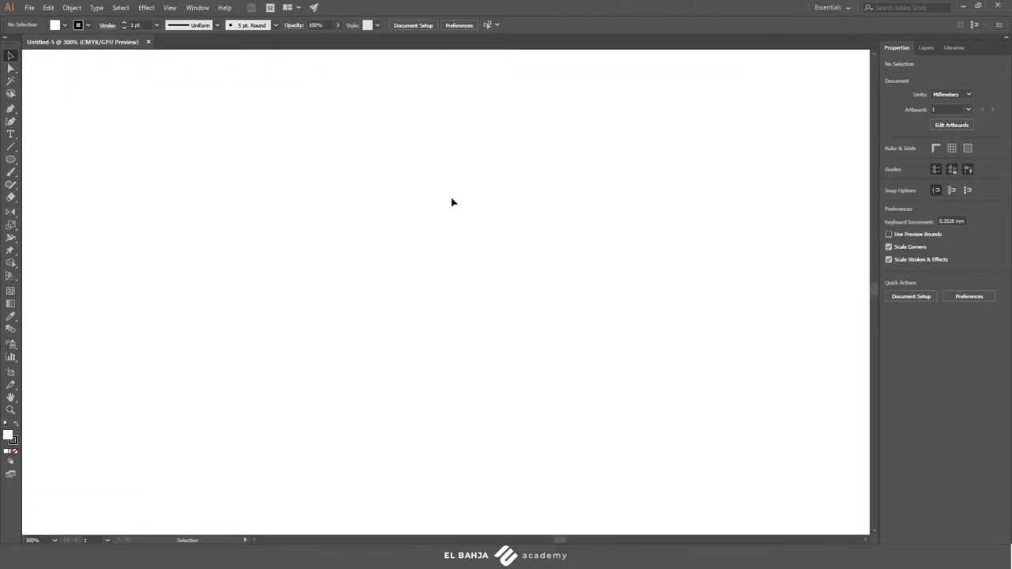
pyautogui.hotkey('ctrl', '+')
pyautogui.hotkey('ctrl', '-')
pyautogui.hotkey('ctrl', '-')
pyautogui.hotkey('ctrl', '-')
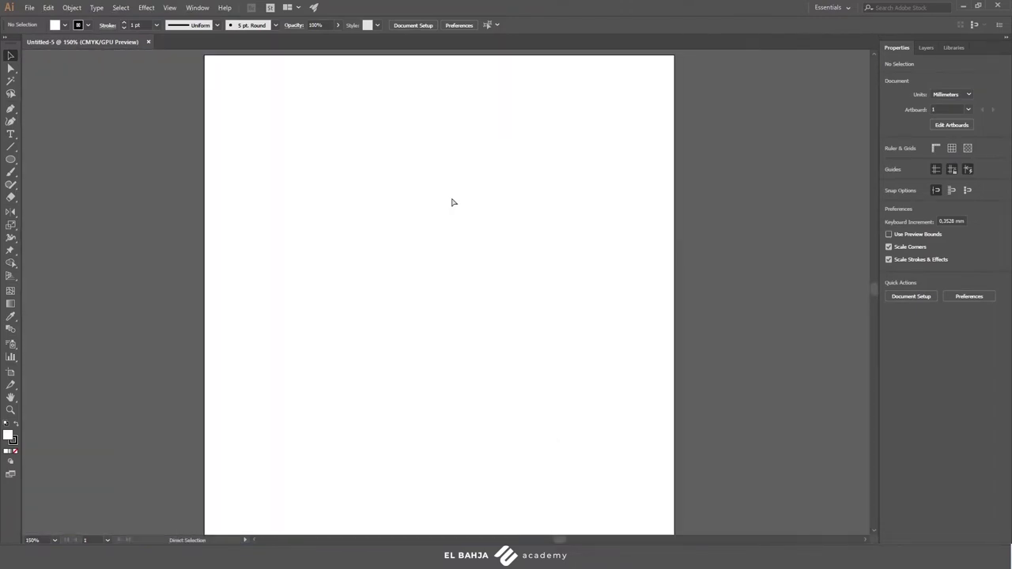
pyautogui.click(11, 409)
pyautogui.moveTo(443, 294)
pyautogui.mouseDown()
pyautogui.moveTo(447, 140)
pyautogui.moveTo(447, 224)
pyautogui.moveTo(479, 273)
pyautogui.moveTo(542, 264)
pyautogui.moveTo(442, 267)
pyautogui.moveTo(522, 261)
pyautogui.mouseUp()
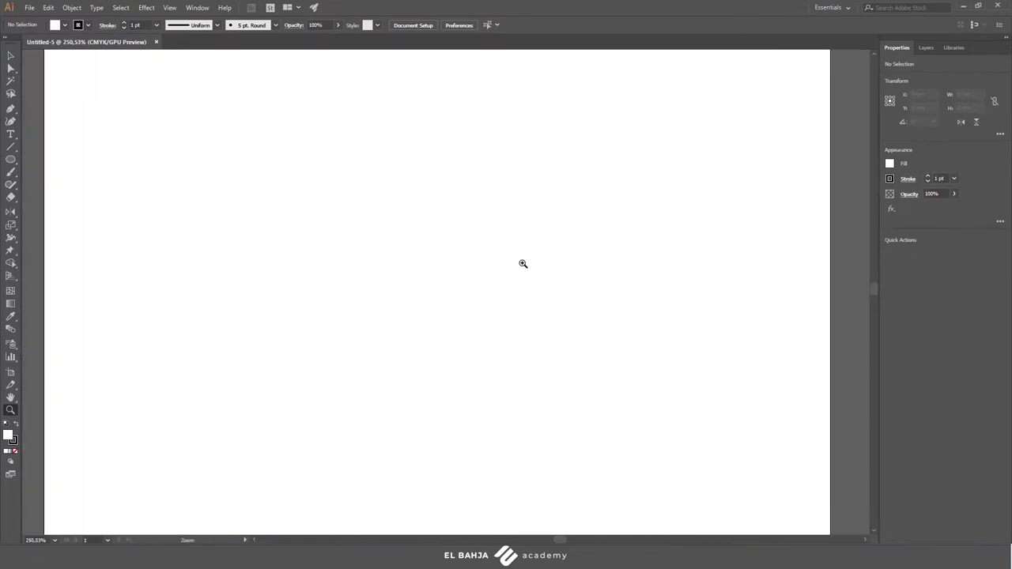
pyautogui.click(11, 55)
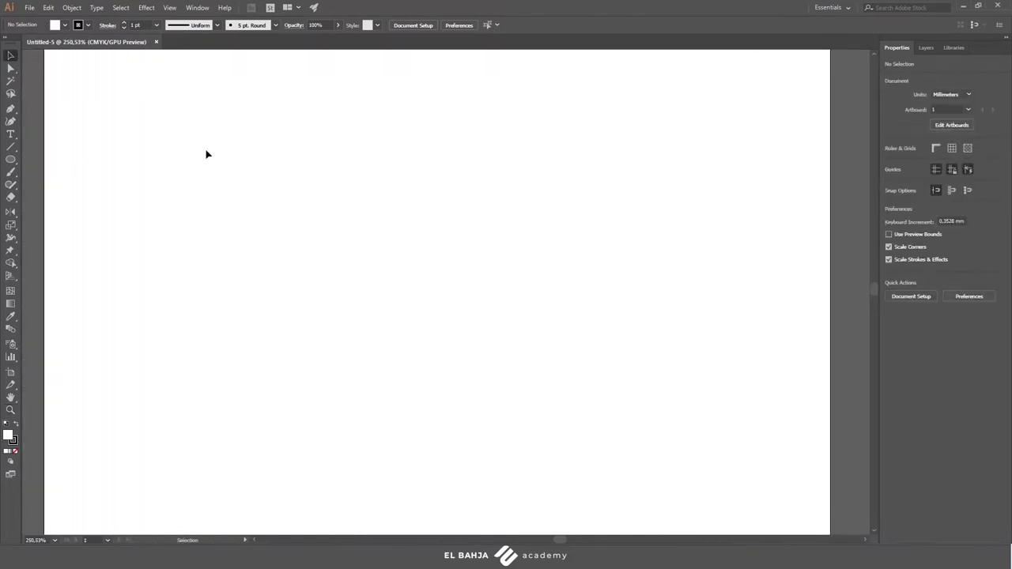
# Try the Rectangle tool and its size dialog, drawing and deleting a test rectangle.
pyautogui.click(11, 159)
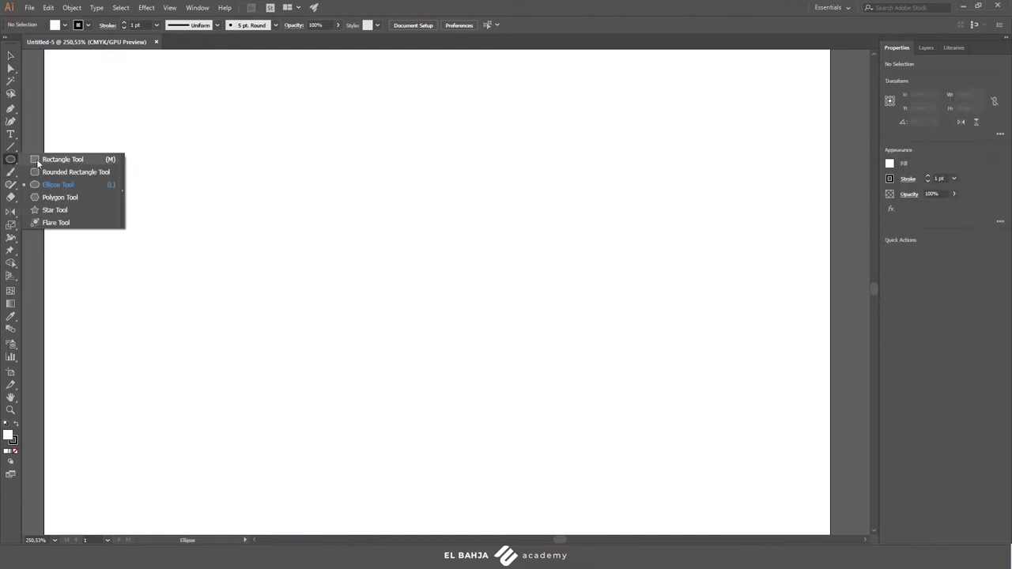
pyautogui.click(63, 159)
pyautogui.click(245, 183)
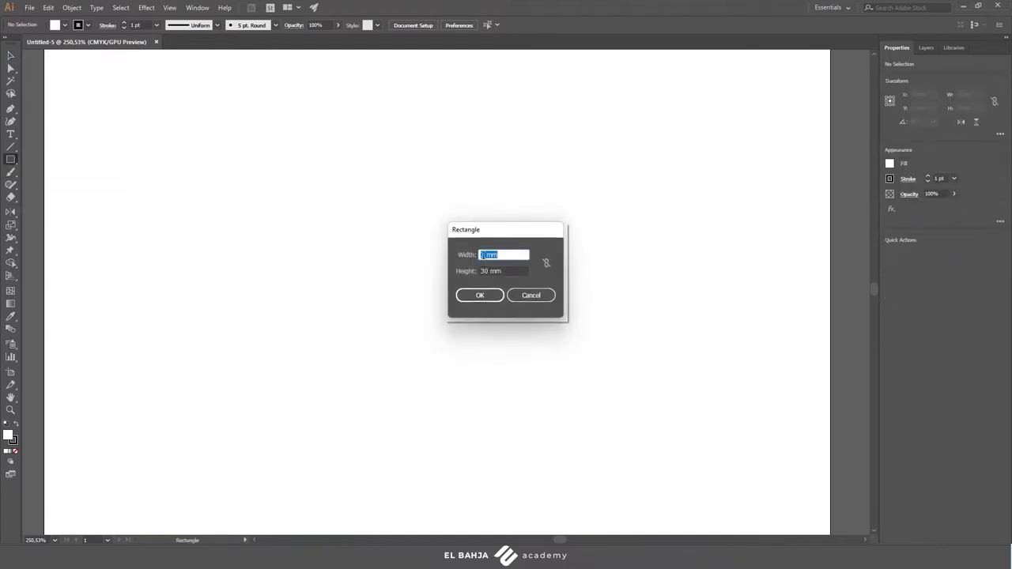
pyautogui.click(480, 292)
pyautogui.moveTo(323, 194); pyautogui.dragTo(438, 281)
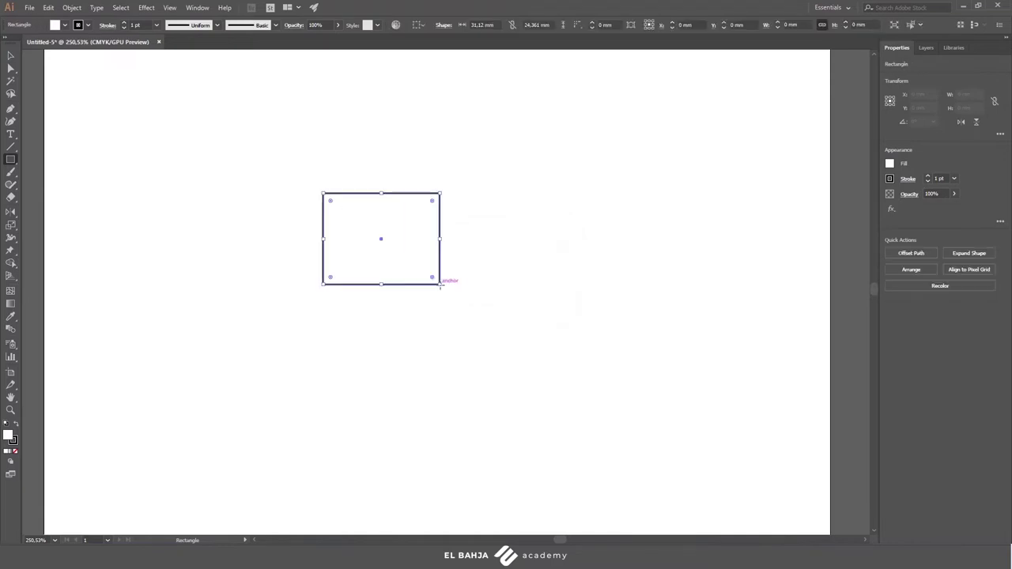
pyautogui.press('Delete')
pyautogui.click(441, 257)
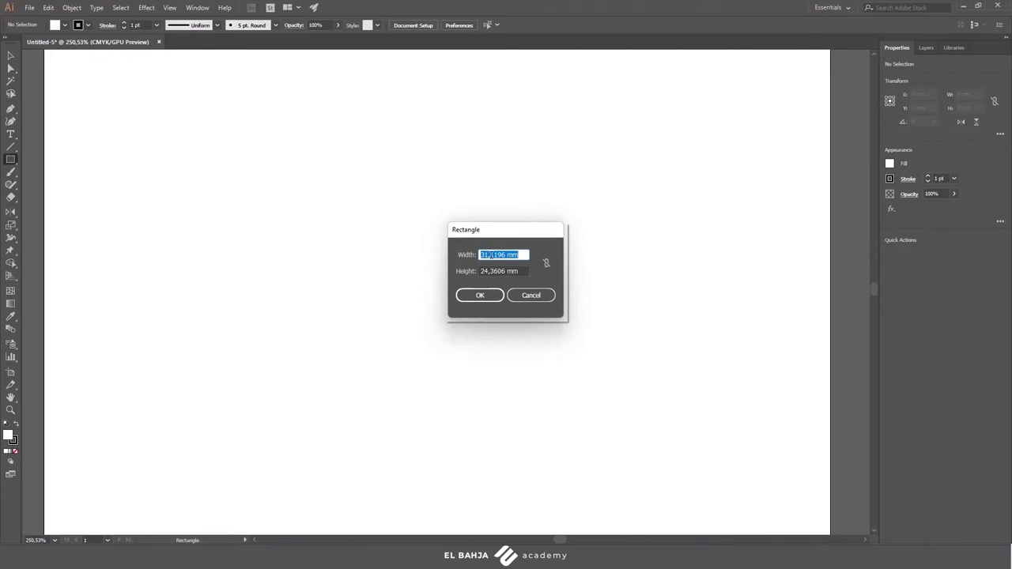
pyautogui.click(531, 296)
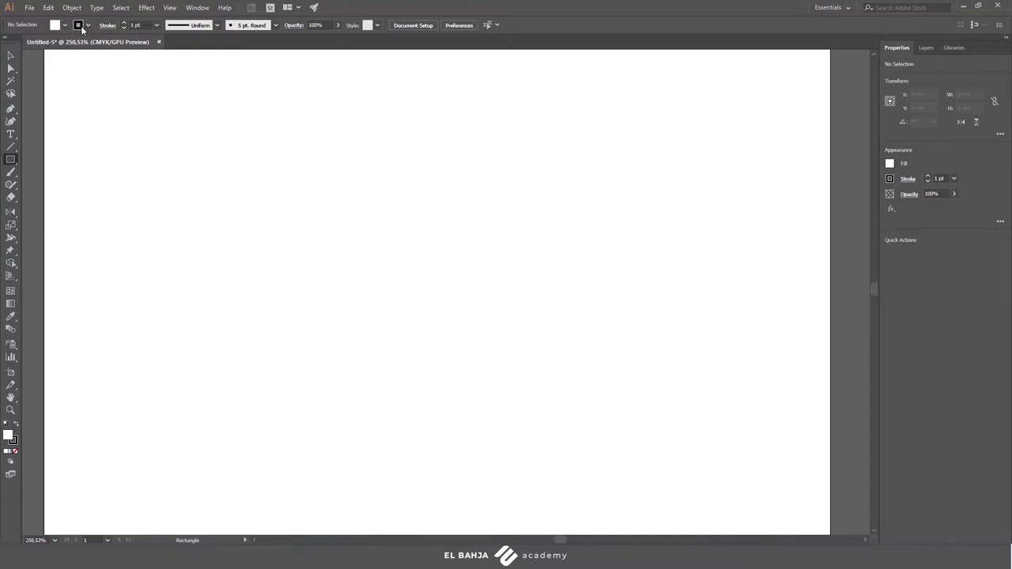
# Set the stroke to None and draw two test rectangles on the artboard.
pyautogui.click(87, 26)
pyautogui.click(7, 42)
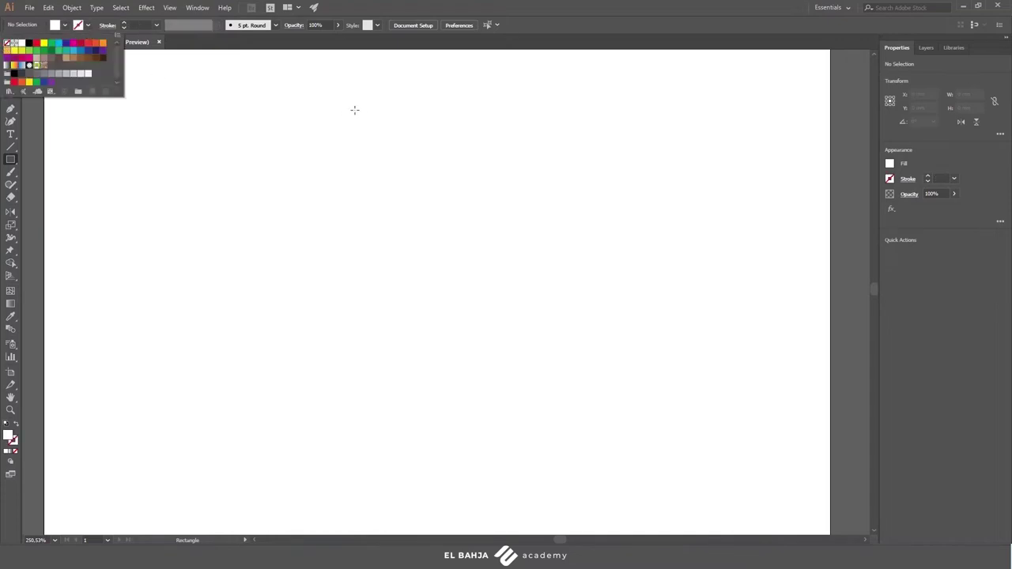
pyautogui.moveTo(317, 118); pyautogui.dragTo(465, 189)
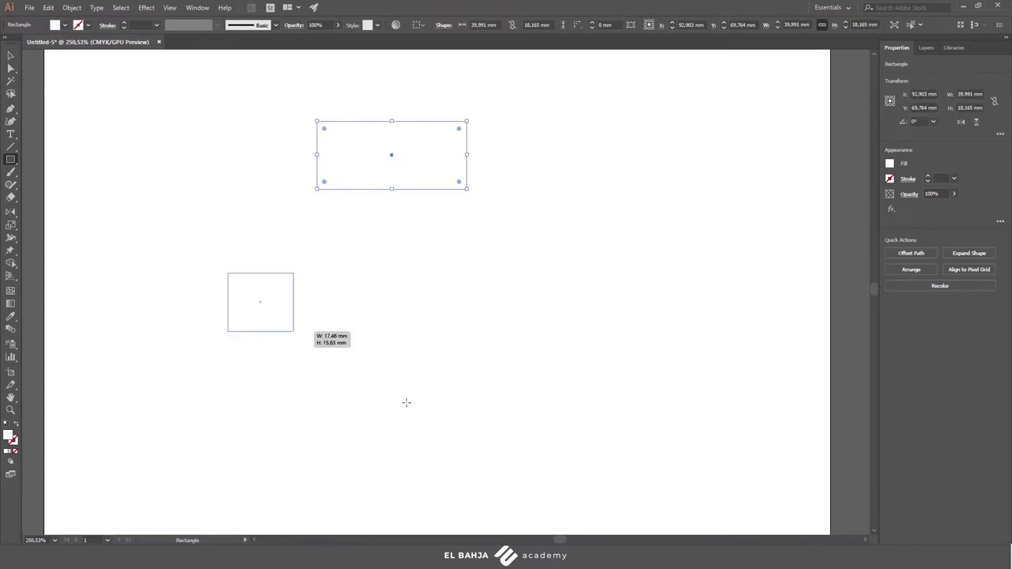
pyautogui.moveTo(227, 273); pyautogui.dragTo(471, 424)
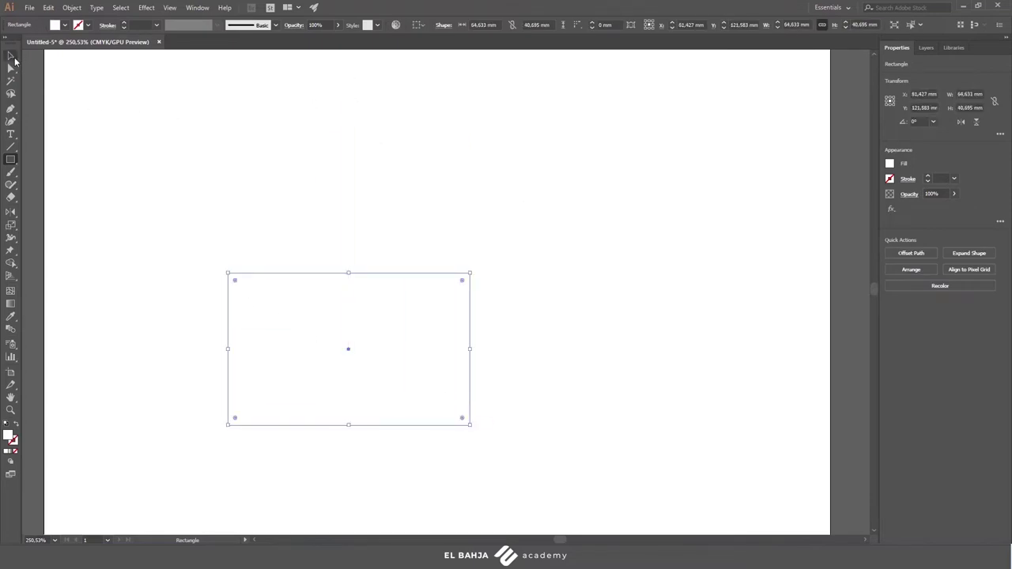
# Select the test rectangles, then restore a black 1 pt stroke for new shapes.
pyautogui.click(13, 58)
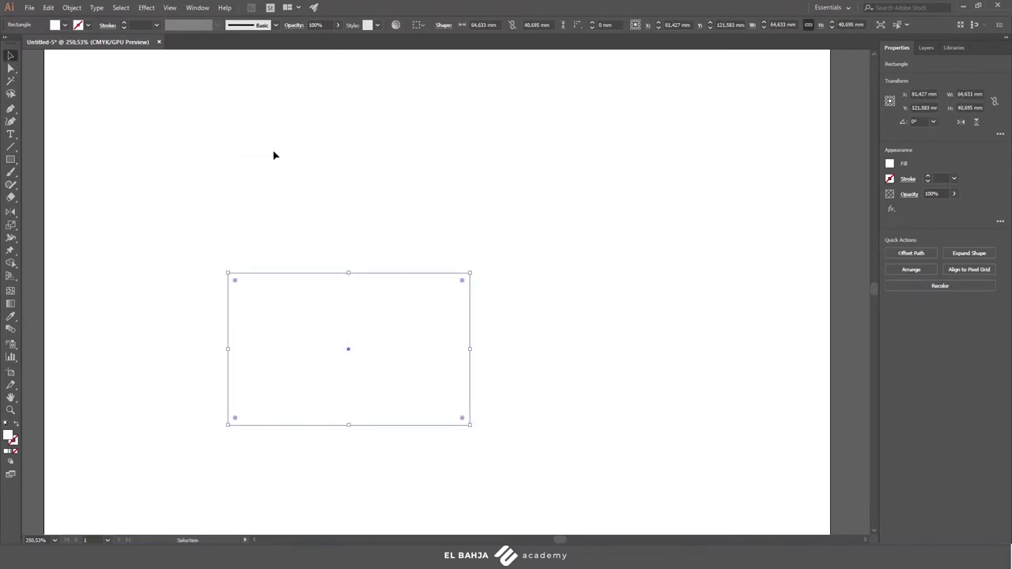
pyautogui.moveTo(257, 99); pyautogui.dragTo(453, 326)
pyautogui.click(540, 198)
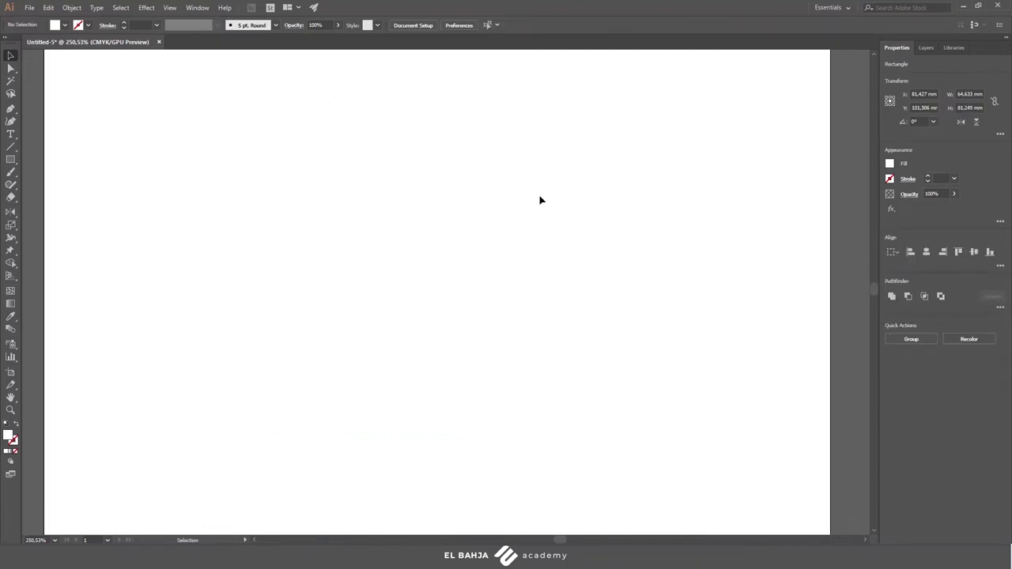
pyautogui.click(88, 25)
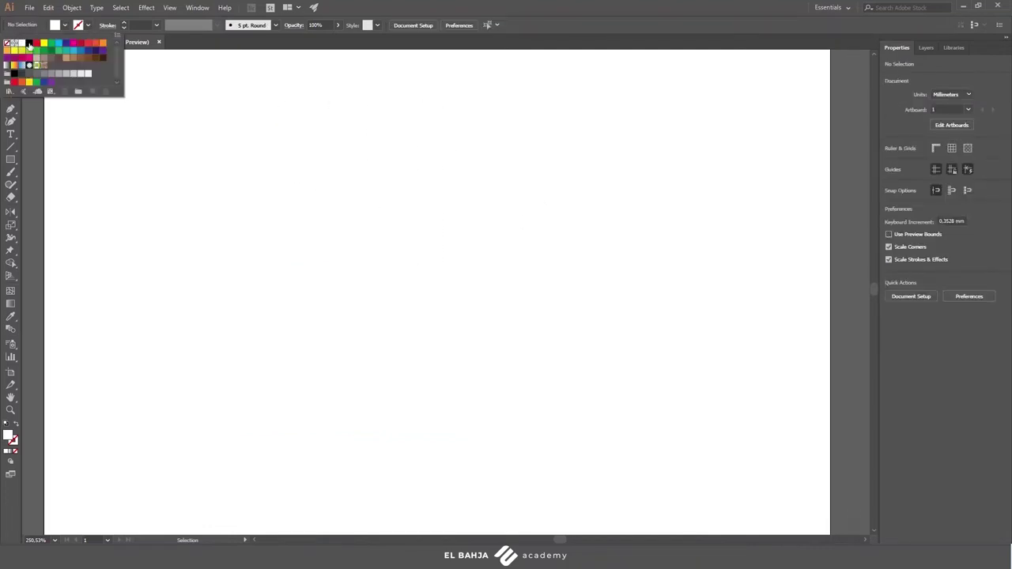
pyautogui.click(28, 42)
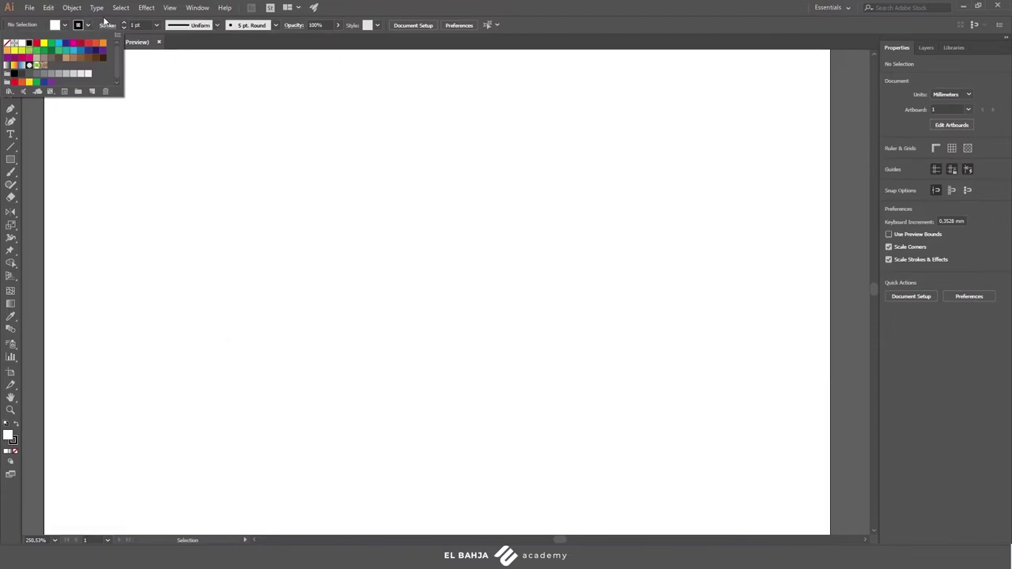
pyautogui.click(106, 24)
# Draw a 67 × 3 mm horizontal bar and a 3 × 30 mm vertical bar.
pyautogui.click(11, 159)
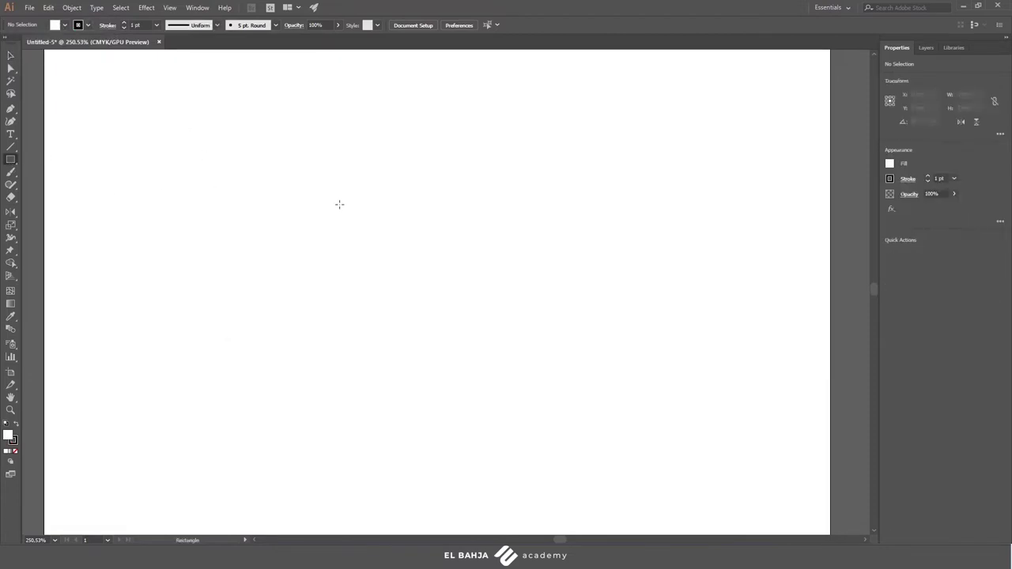
pyautogui.click(357, 200)
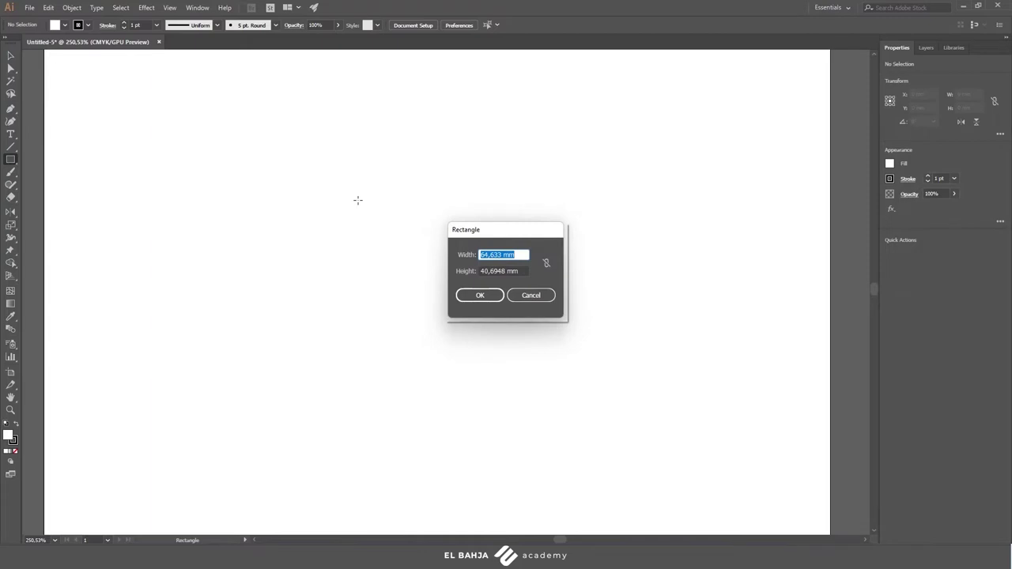
pyautogui.write('67')
pyautogui.press('Tab')
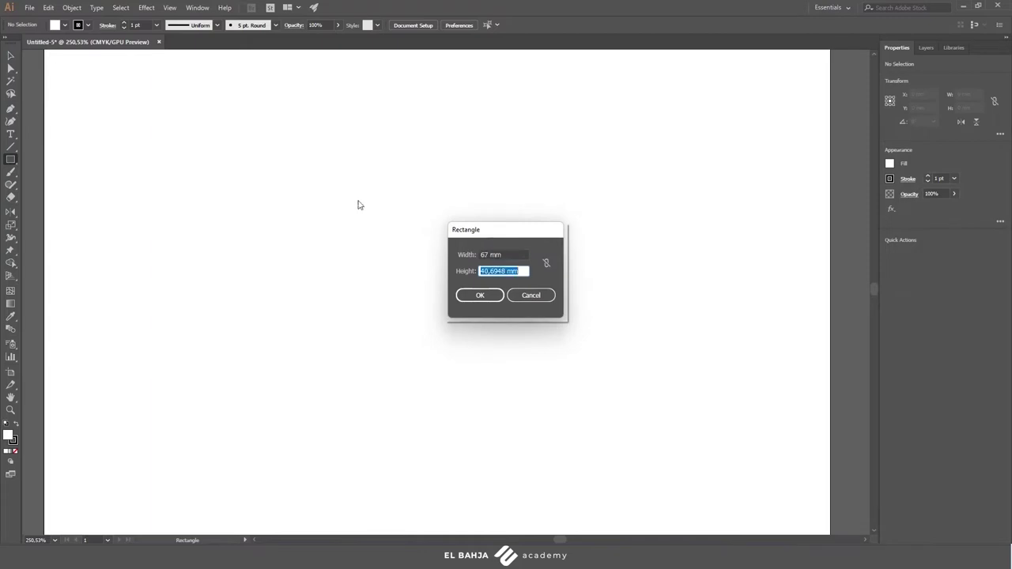
pyautogui.write('3')
pyautogui.press('Return')
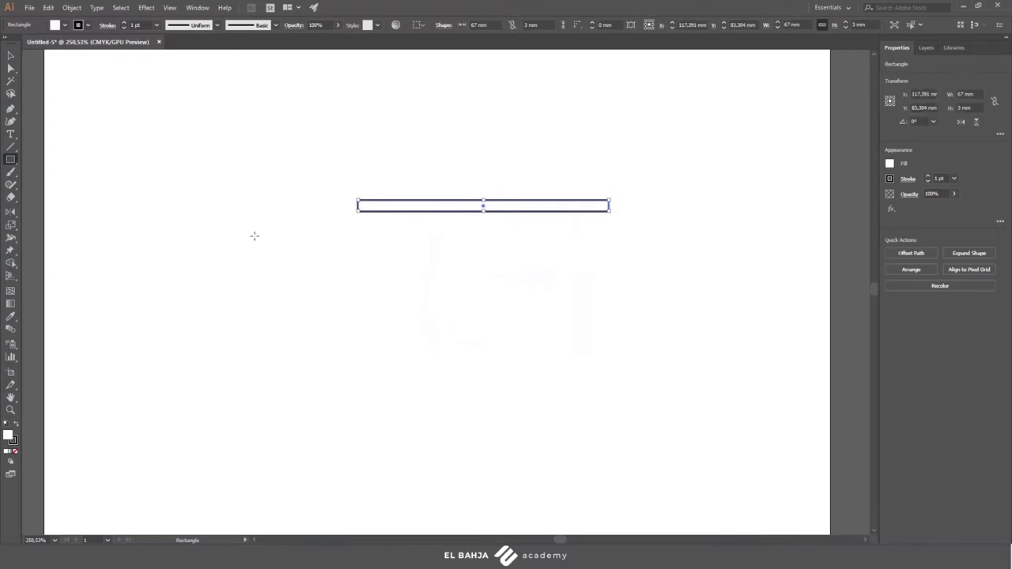
pyautogui.click(290, 239)
pyautogui.write('3')
pyautogui.press('Tab')
pyautogui.write('3')
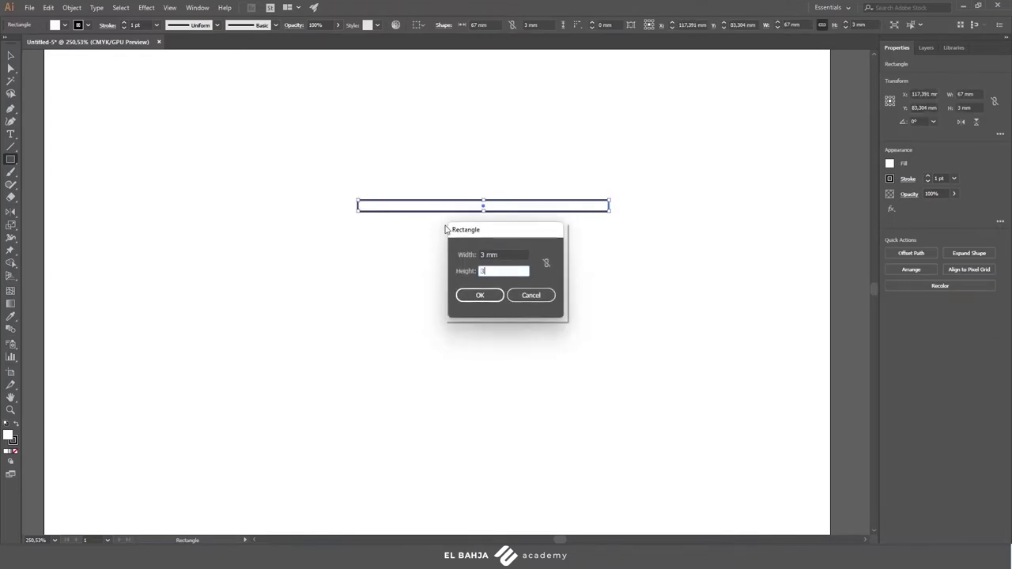
pyautogui.press('Return')
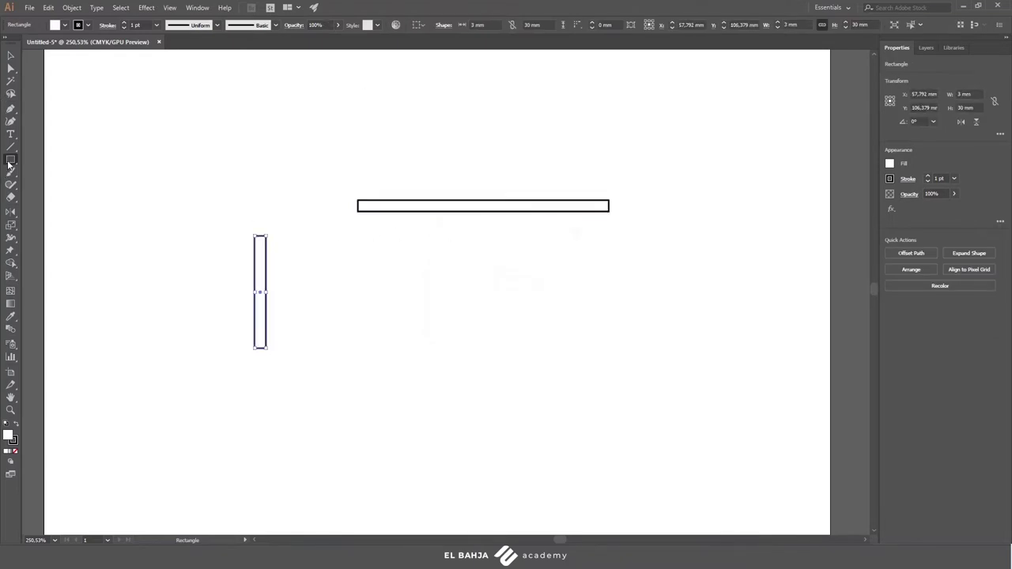
# Add a 3.4 mm circle and a 4 mm circle with the Ellipse dialog.
pyautogui.click(10, 161)
pyautogui.click(58, 184)
pyautogui.click(168, 150)
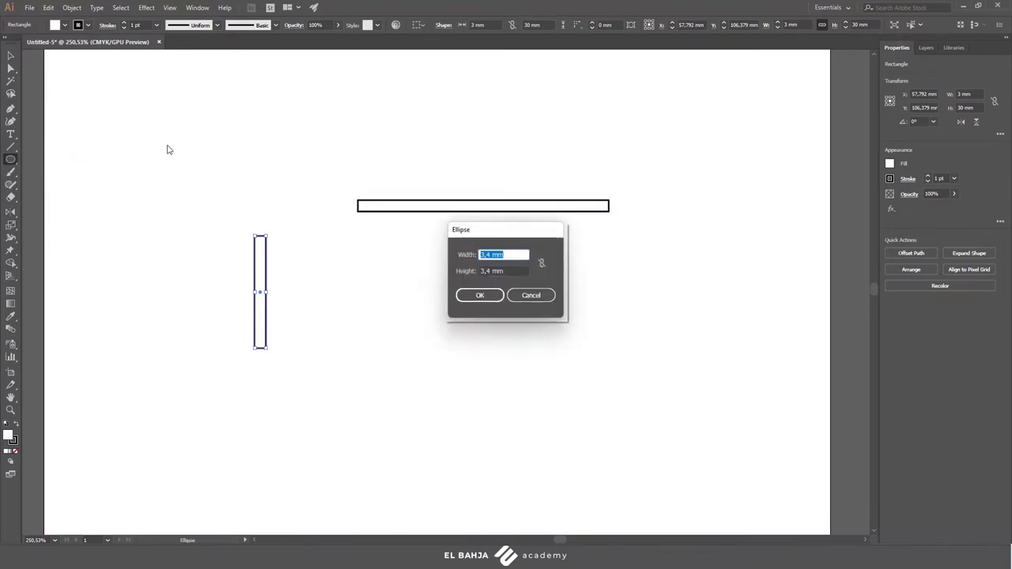
pyautogui.press('Return')
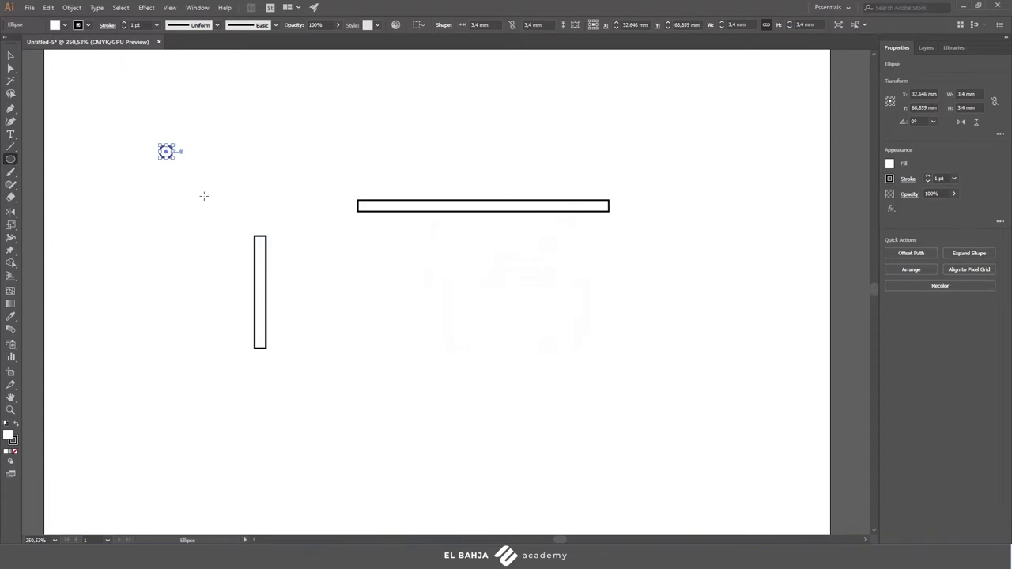
pyautogui.click(260, 199)
pyautogui.write('4')
pyautogui.press('Tab')
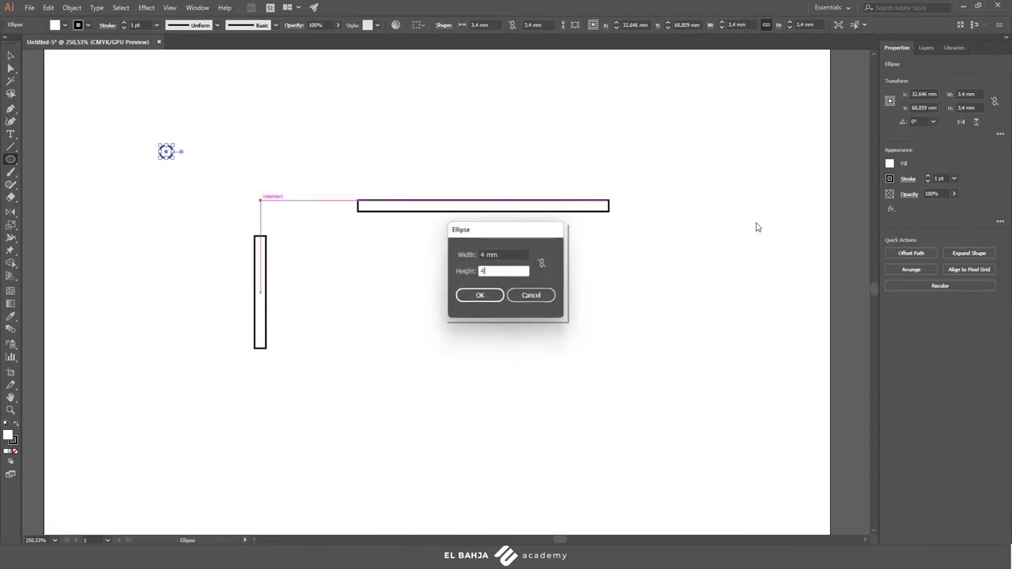
pyautogui.press('Return')
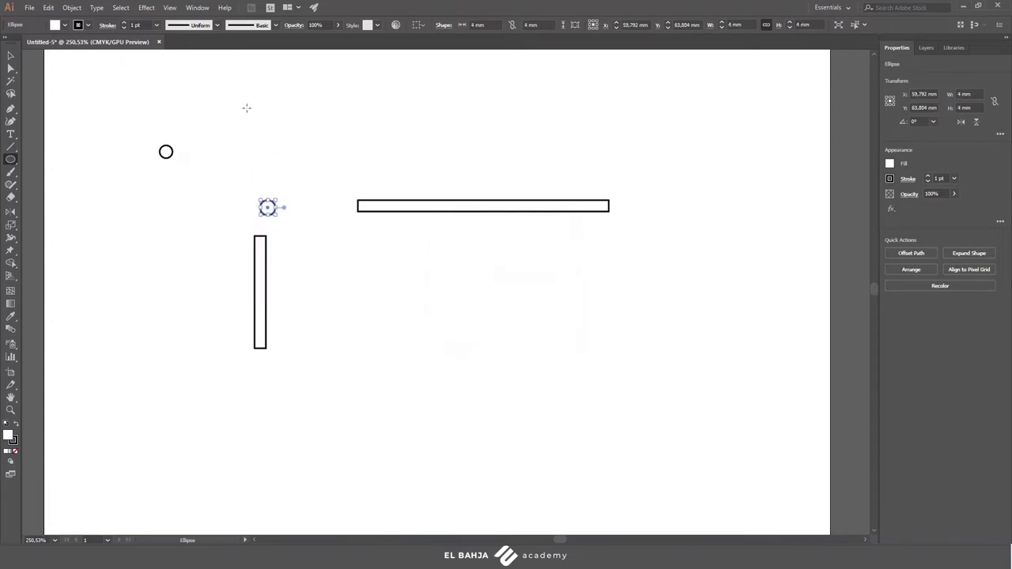
pyautogui.click(14, 60)
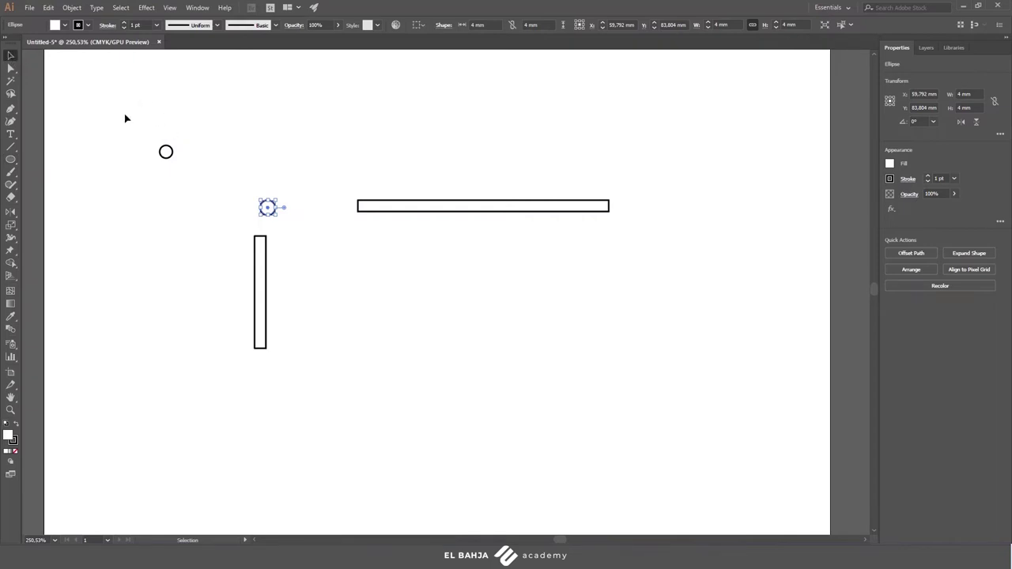
# Give all four shapes a red fill and no stroke.
pyautogui.moveTo(109, 105); pyautogui.dragTo(659, 452)
pyautogui.click(65, 25)
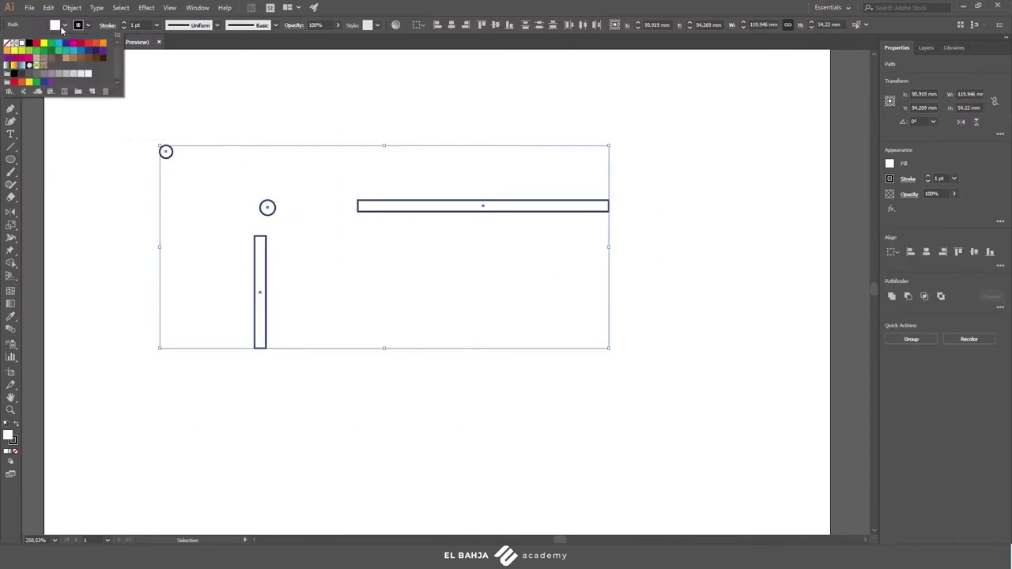
pyautogui.click(39, 51)
pyautogui.click(87, 25)
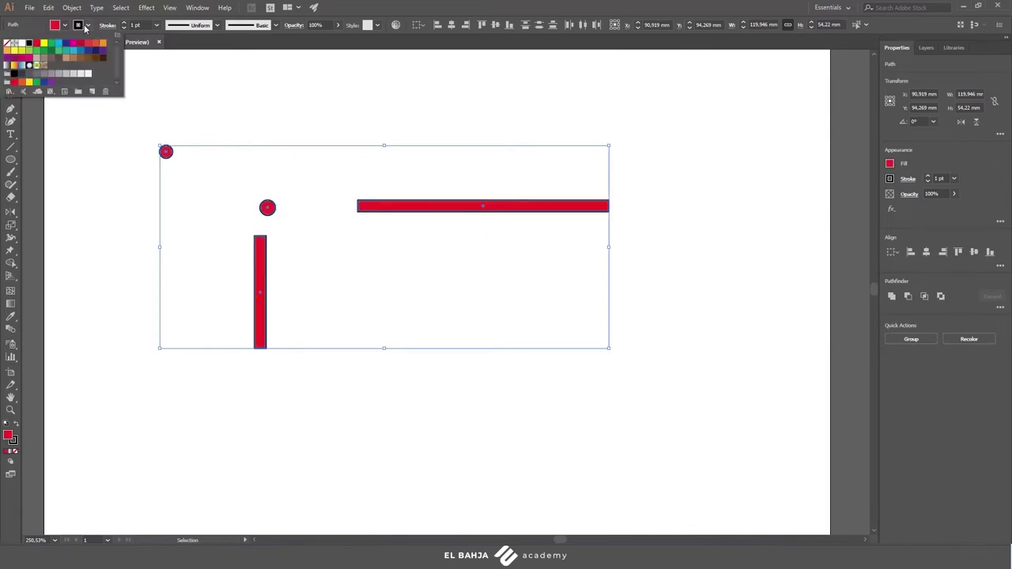
pyautogui.click(7, 43)
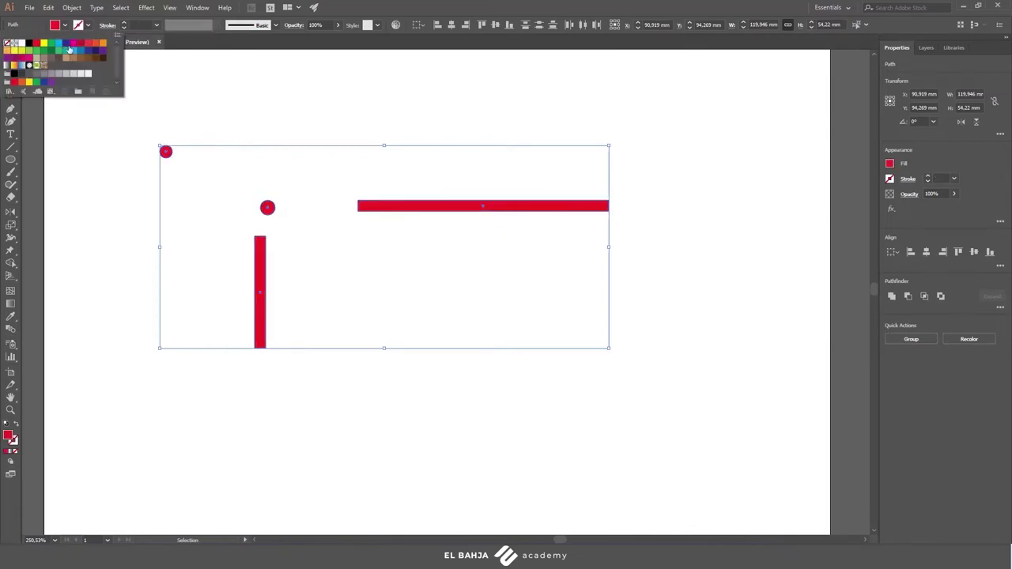
pyautogui.click(218, 80)
pyautogui.click(304, 387)
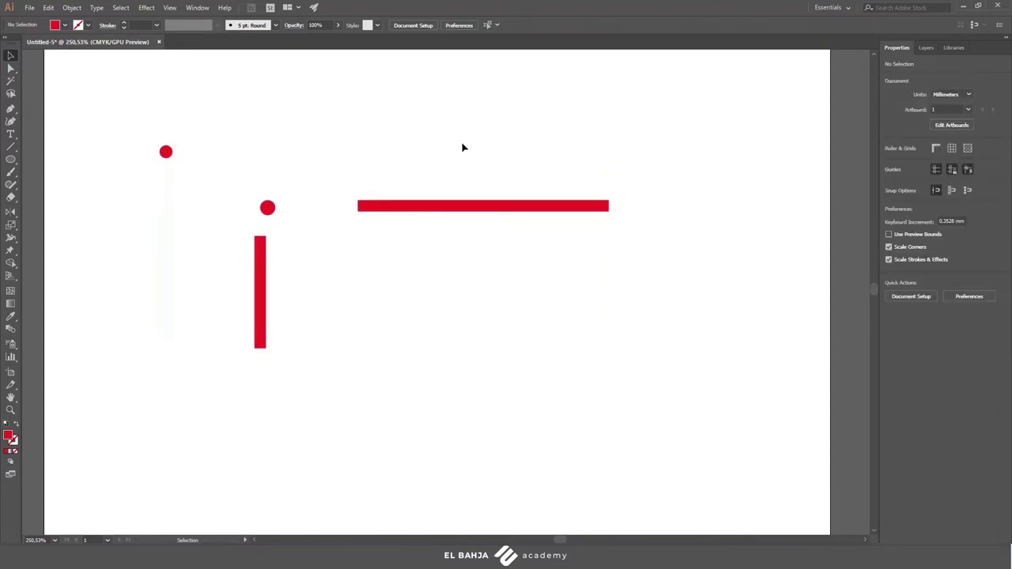
# Move the two bars together and align their tops and left edges into an L.
pyautogui.moveTo(436, 207); pyautogui.dragTo(428, 265)
pyautogui.moveTo(257, 283); pyautogui.dragTo(290, 317)
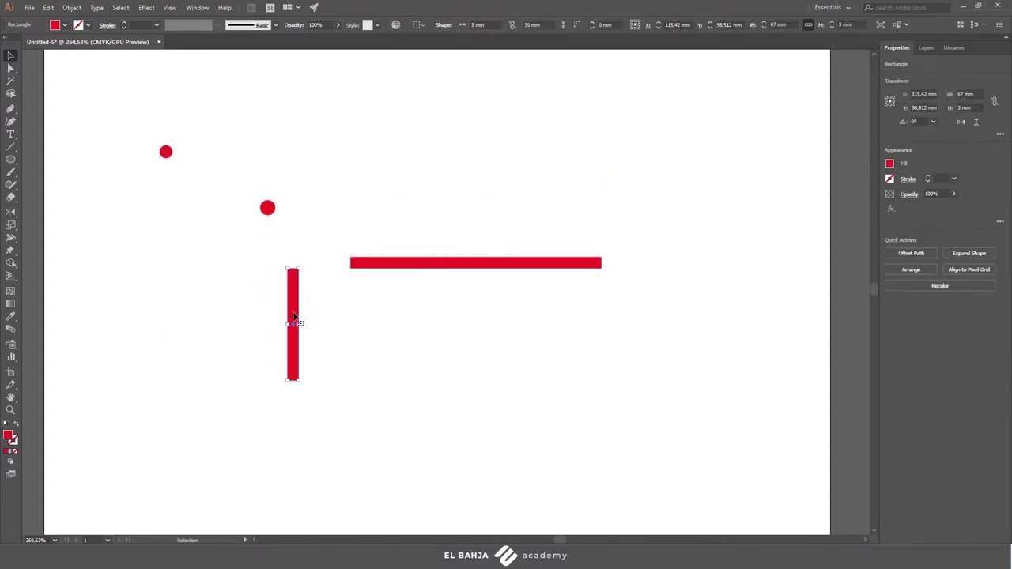
pyautogui.moveTo(253, 242); pyautogui.dragTo(621, 343)
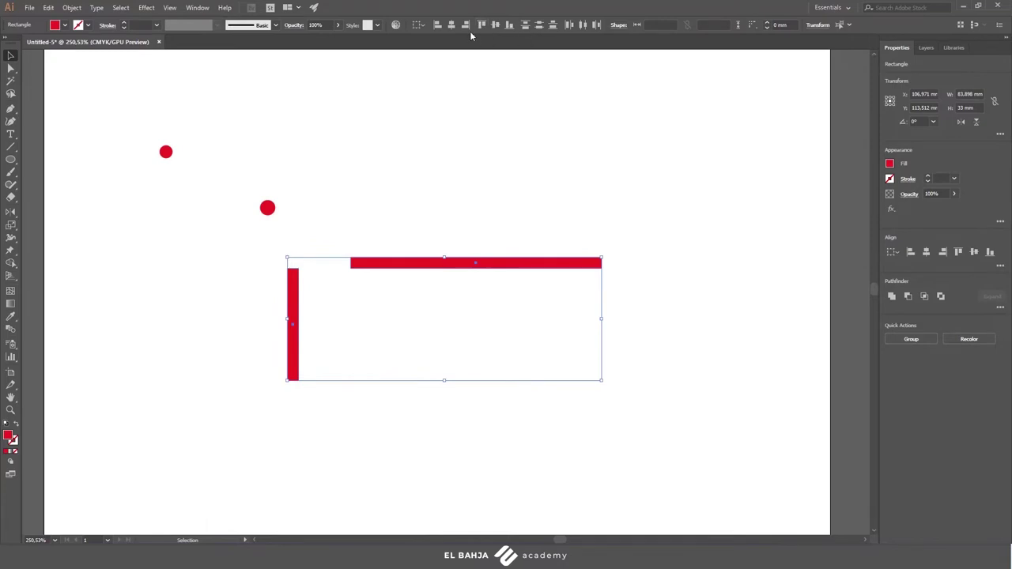
pyautogui.click(419, 25)
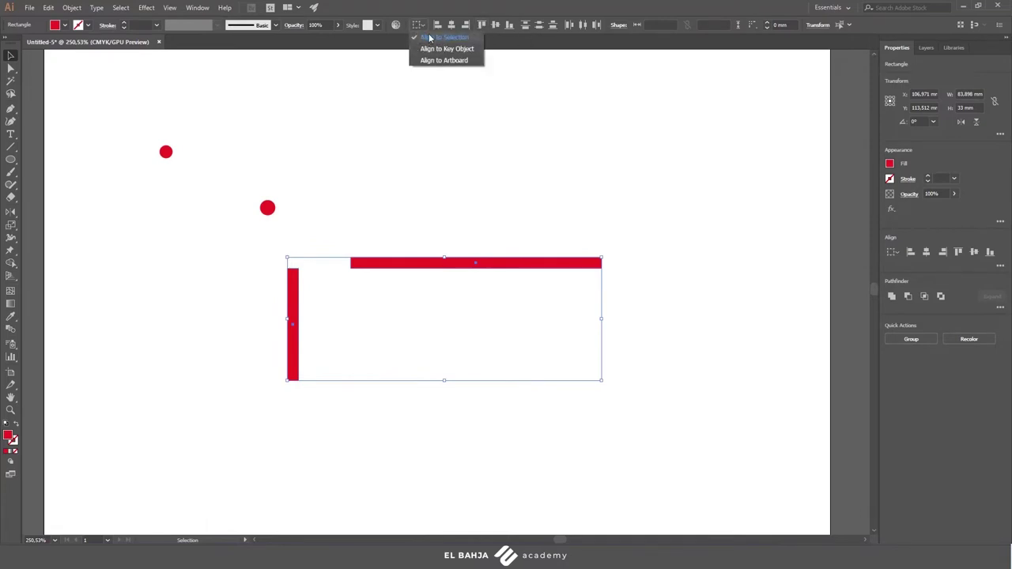
pyautogui.click(430, 37)
pyautogui.click(485, 25)
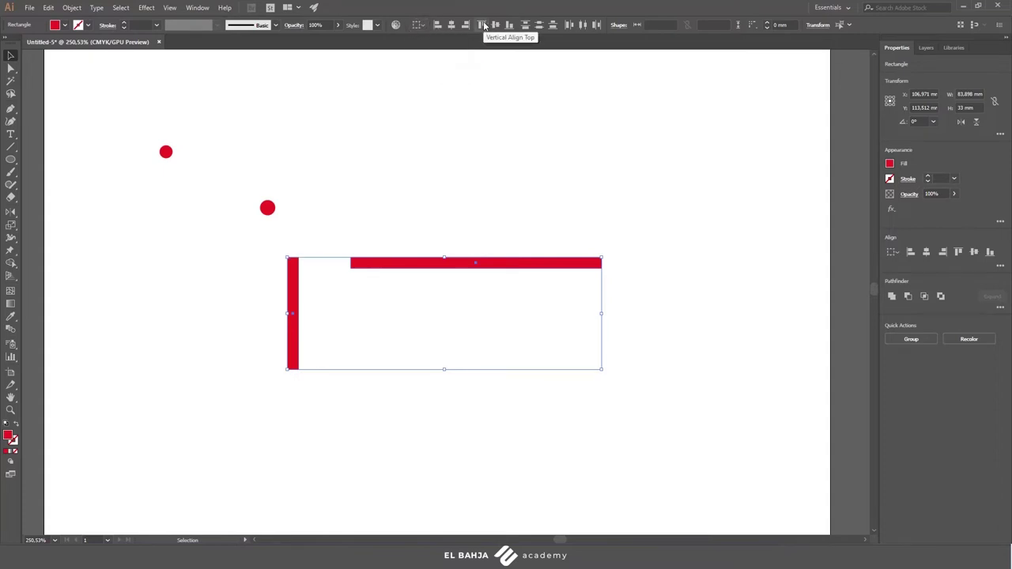
pyautogui.click(437, 24)
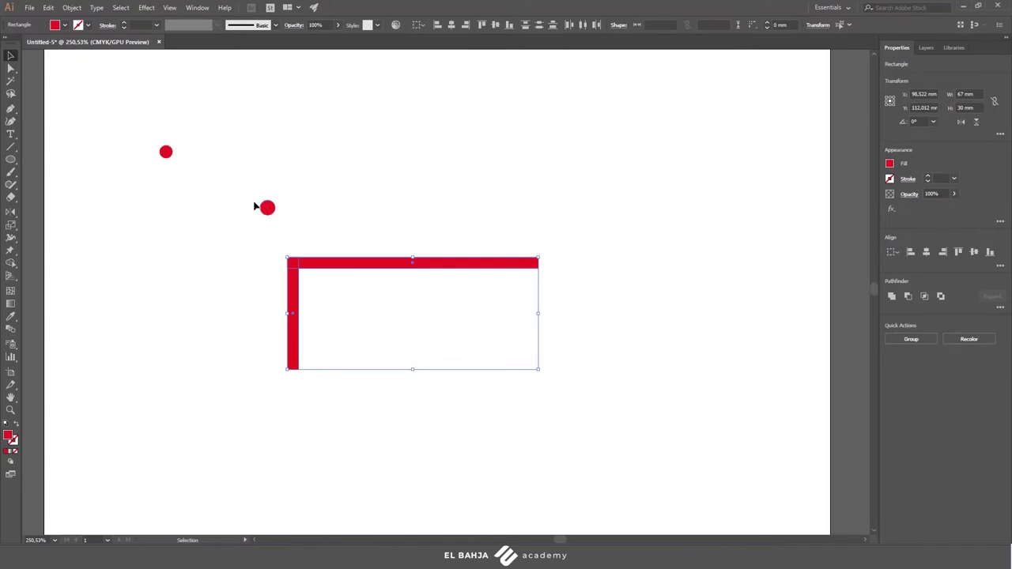
# Snap the 4 mm circle onto the vertical bar's bottom-left corner.
pyautogui.moveTo(268, 209); pyautogui.dragTo(268, 270)
pyautogui.moveTo(283, 371); pyautogui.dragTo(289, 370)
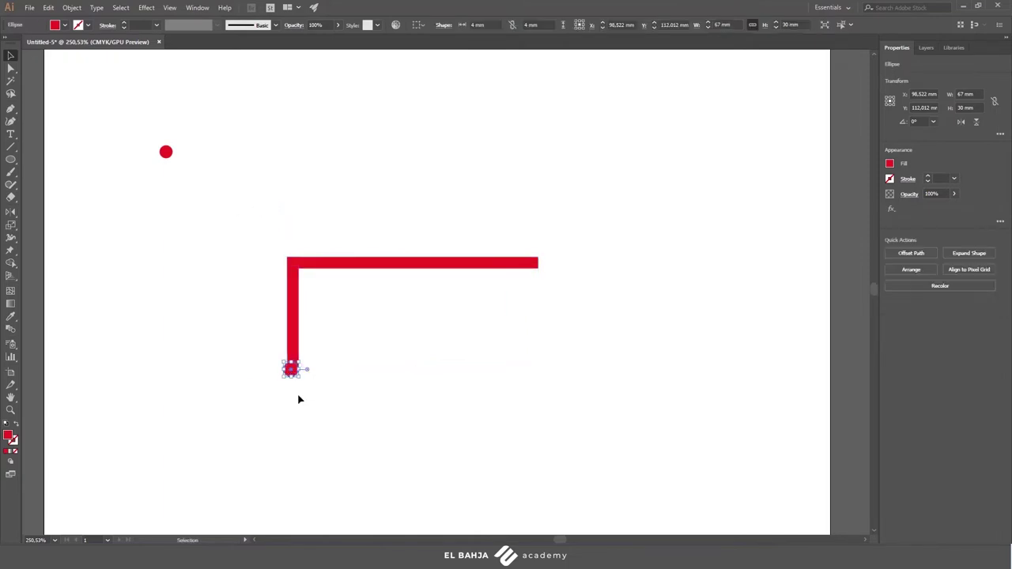
pyautogui.click(301, 403)
pyautogui.scroll(3, 299, 379)
pyautogui.scroll(1, 283, 376)
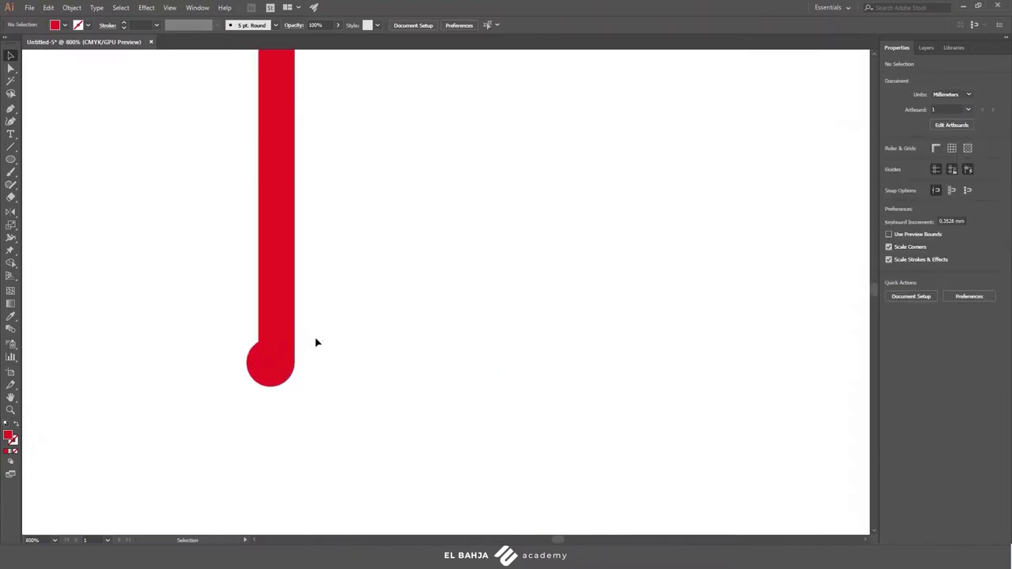
# Toggle Outline view and back to Preview to check the circle's position.
pyautogui.click(282, 369)
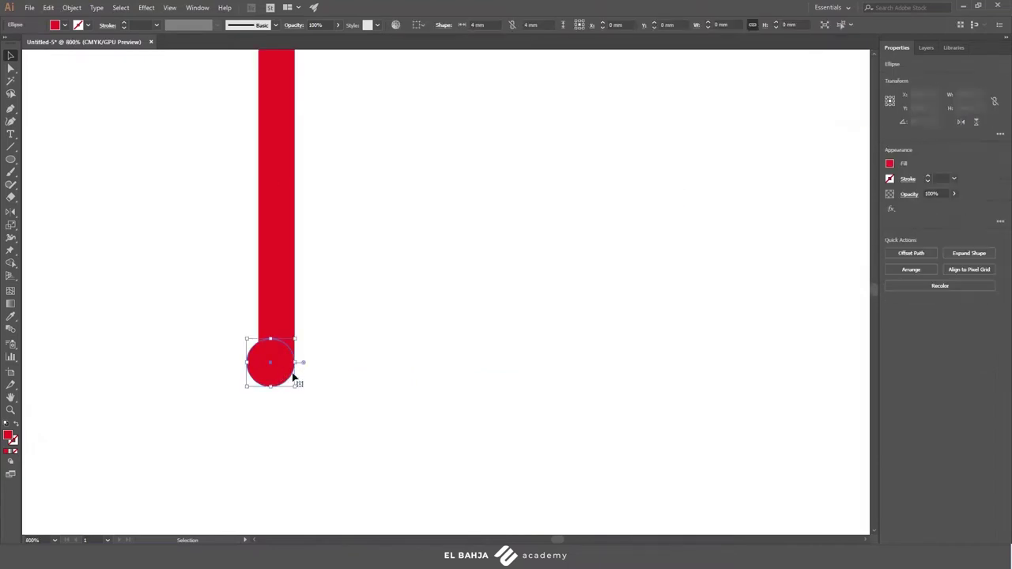
pyautogui.click(300, 332)
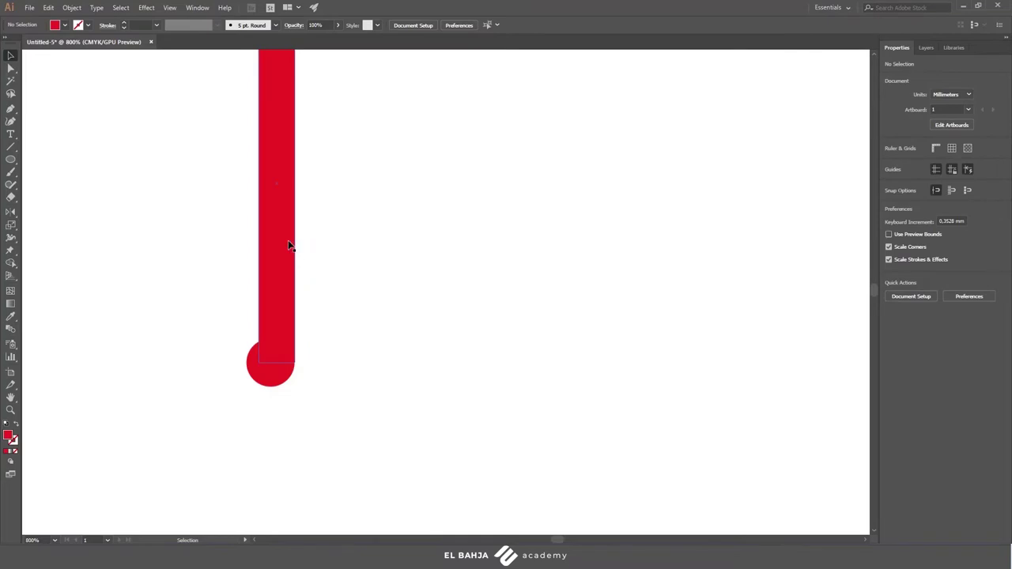
pyautogui.click(170, 7)
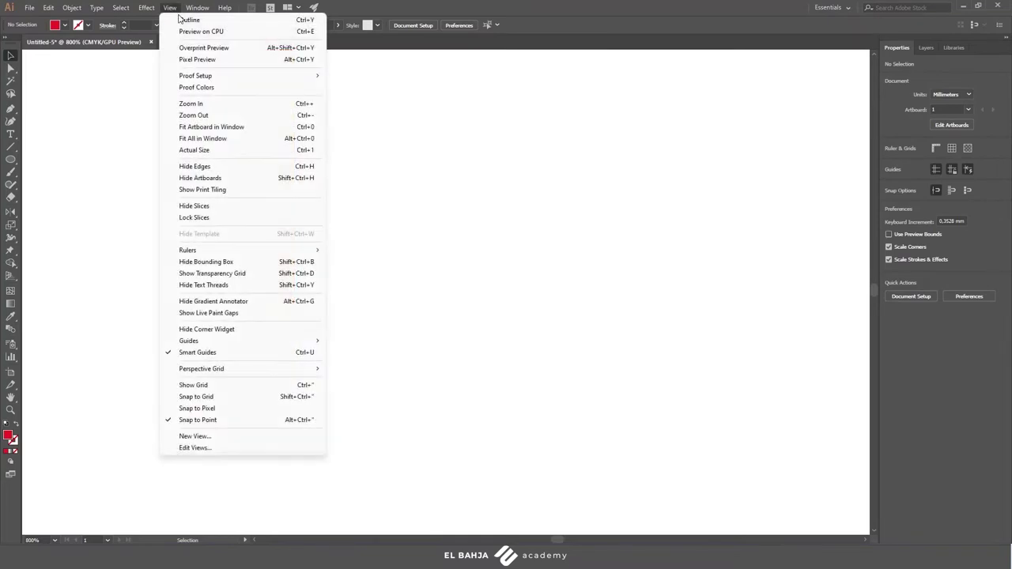
pyautogui.click(182, 17)
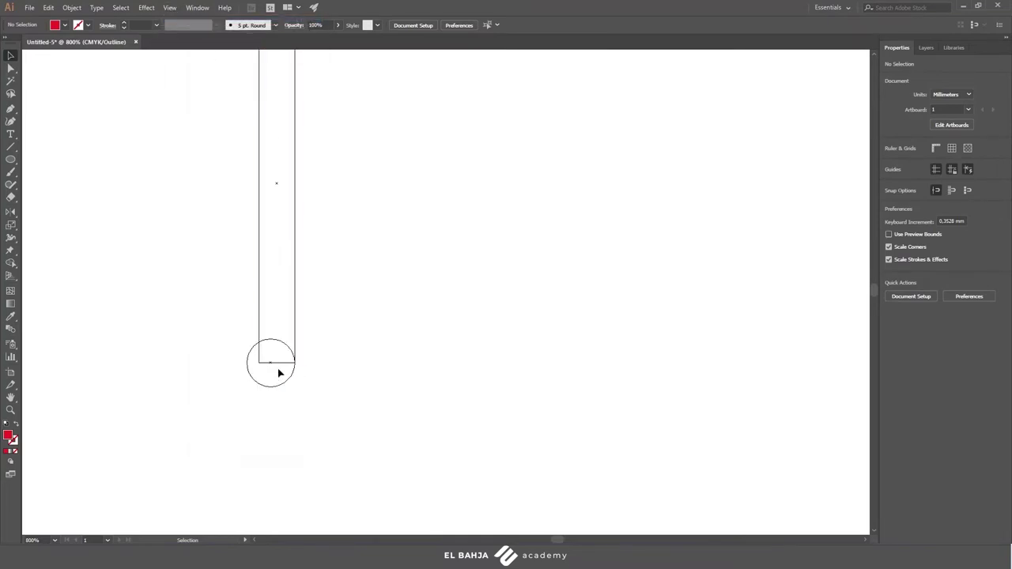
pyautogui.click(169, 7)
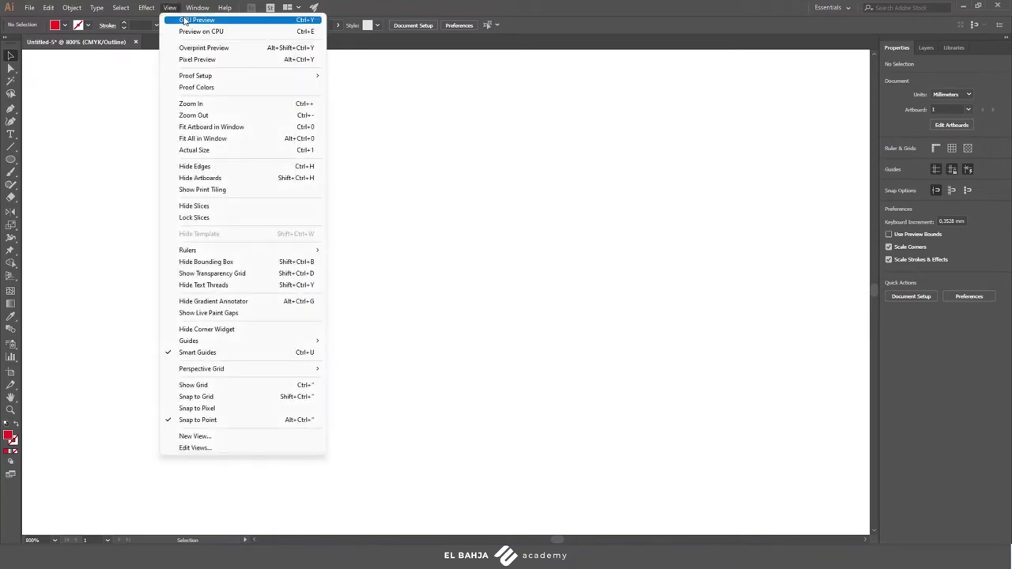
pyautogui.click(190, 21)
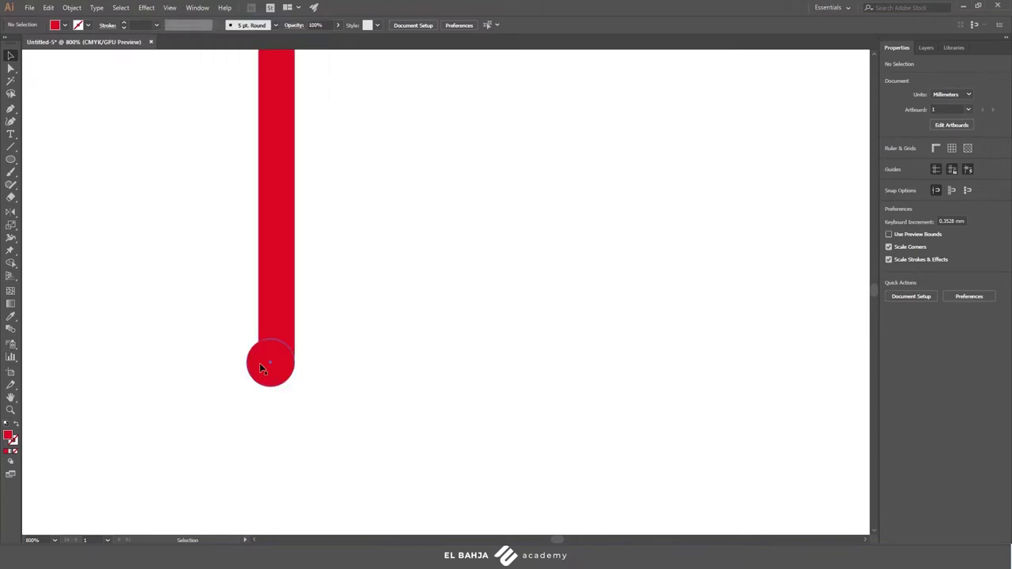
# Align the 4 mm circle's right edge with the vertical bar's bottom end.
pyautogui.moveTo(260, 363)
pyautogui.mouseDown()
pyautogui.moveTo(215, 399)
pyautogui.moveTo(269, 365)
pyautogui.mouseUp()
pyautogui.click(383, 372)
pyautogui.moveTo(271, 369); pyautogui.dragTo(262, 363)
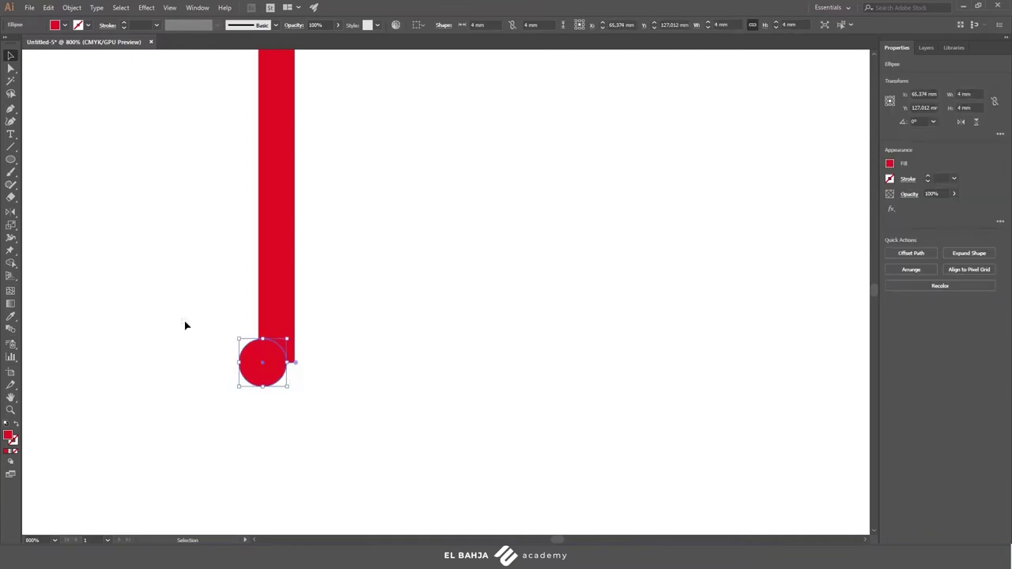
pyautogui.moveTo(185, 325); pyautogui.dragTo(300, 379)
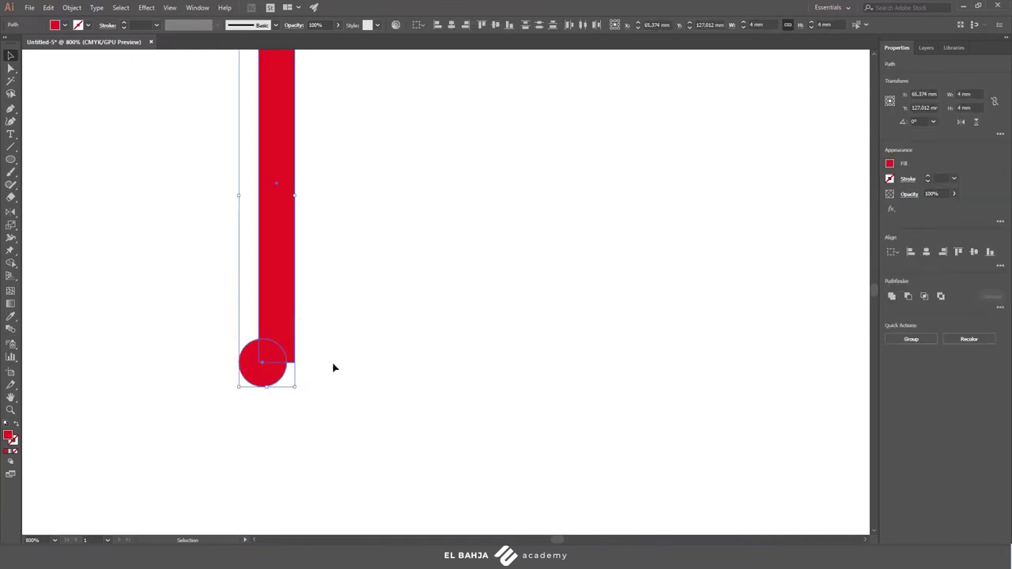
pyautogui.click(467, 25)
pyautogui.click(403, 279)
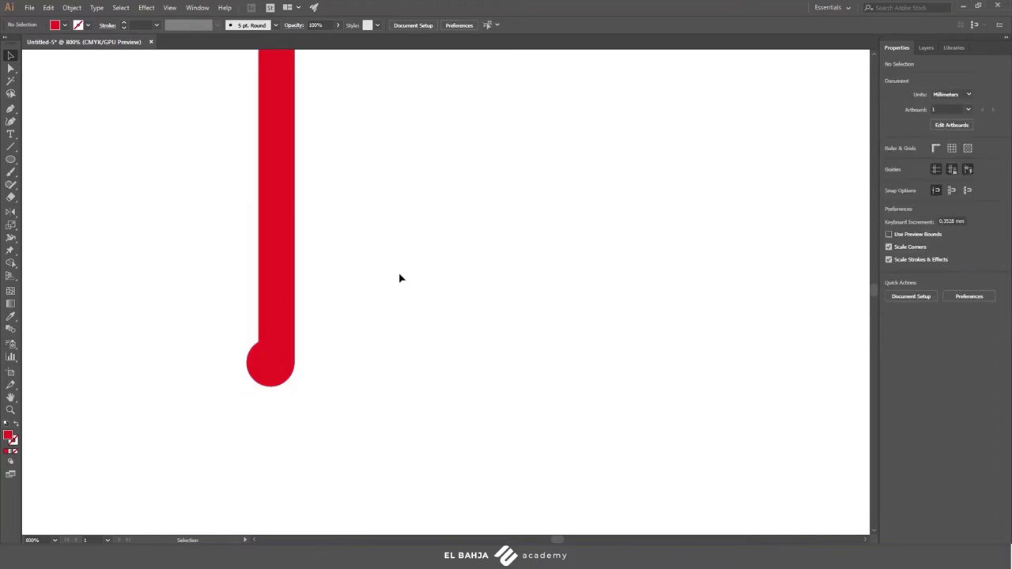
# Move the 3.4 mm circle onto the vertical bar's right edge, above its rounded foot.
pyautogui.scroll(-1, 295, 268)
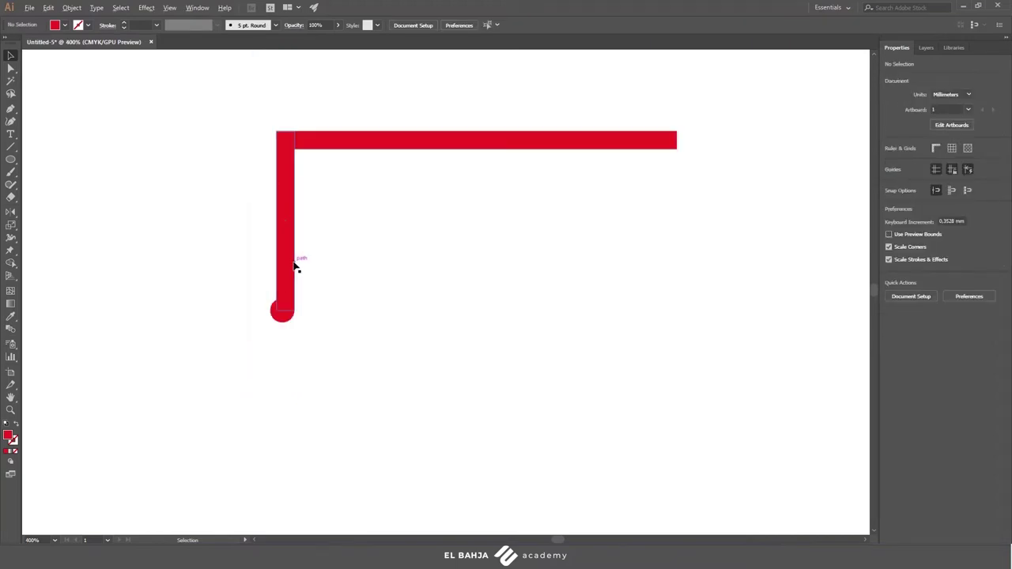
pyautogui.scroll(-1, 295, 267)
pyautogui.moveTo(190, 113)
pyautogui.mouseDown()
pyautogui.moveTo(214, 203)
pyautogui.moveTo(294, 266)
pyautogui.moveTo(290, 316)
pyautogui.mouseUp()
pyautogui.scroll(2, 294, 267)
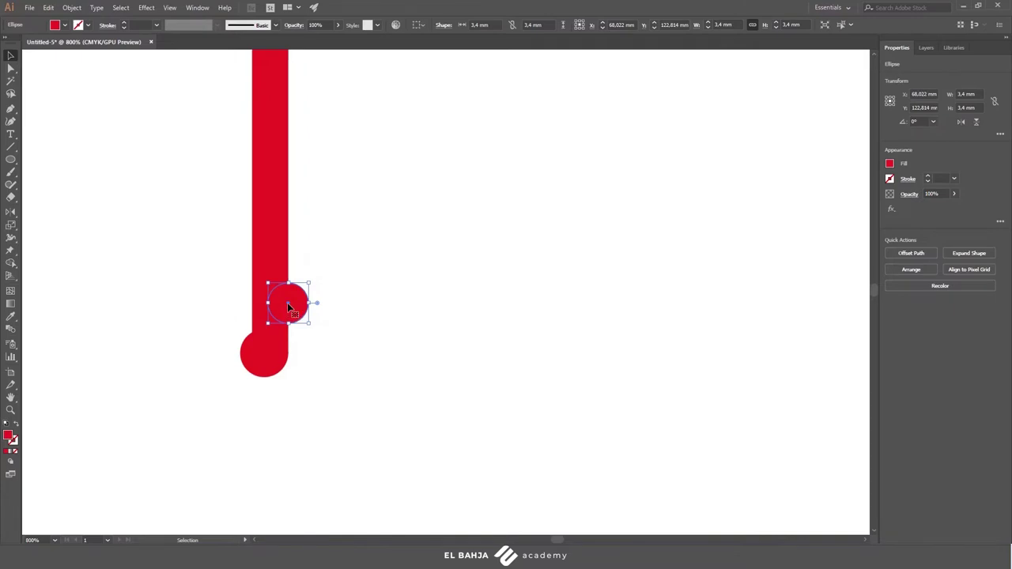
pyautogui.moveTo(287, 303); pyautogui.dragTo(287, 276)
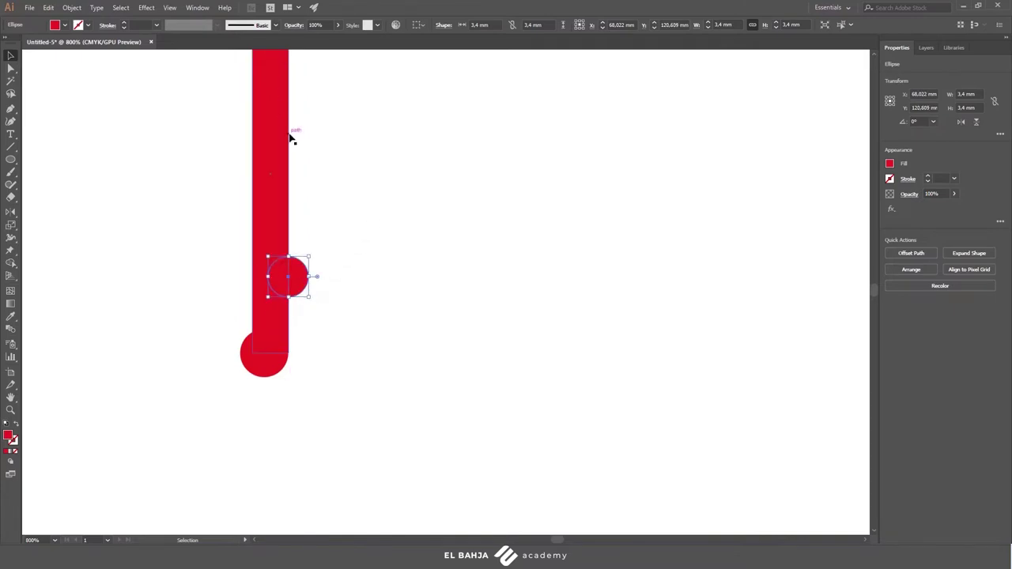
# Check the profile in Outline view, then deselect and inspect the vertical bar.
pyautogui.hotkey('ctrl', 'y')
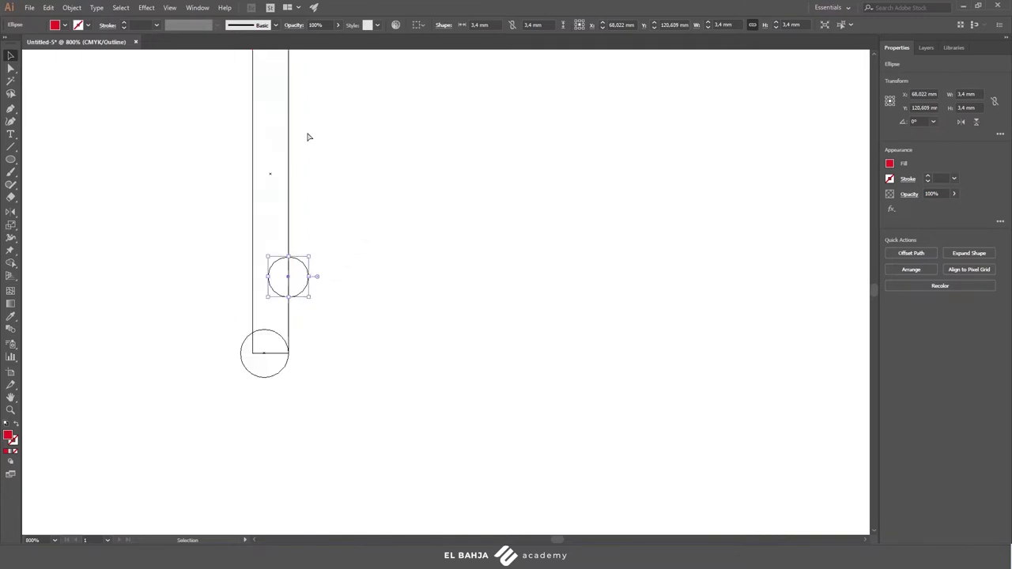
pyautogui.hotkey('ctrl', 'y')
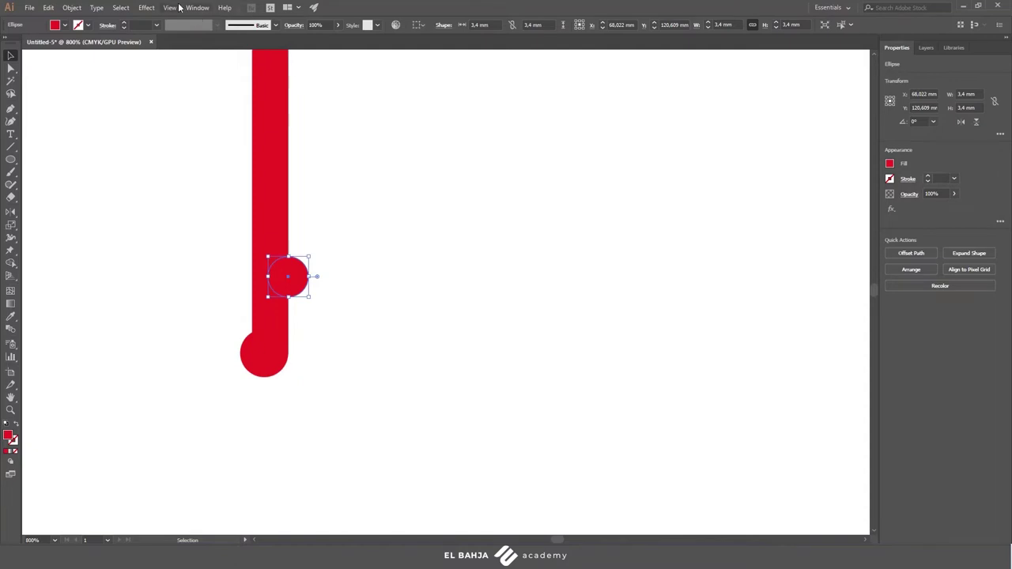
pyautogui.click(180, 7)
pyautogui.click(448, 154)
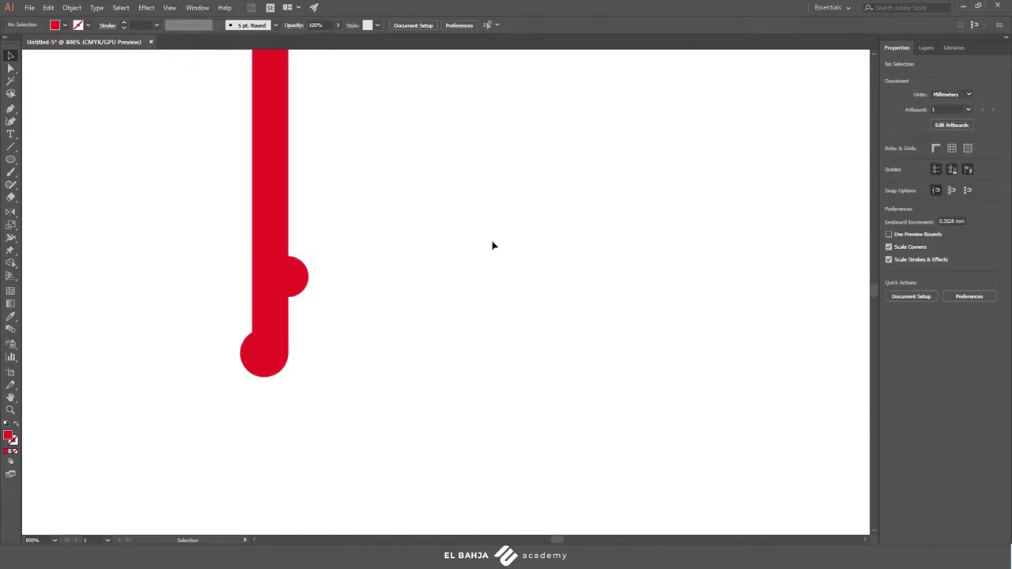
pyautogui.scroll(-3, 491, 246)
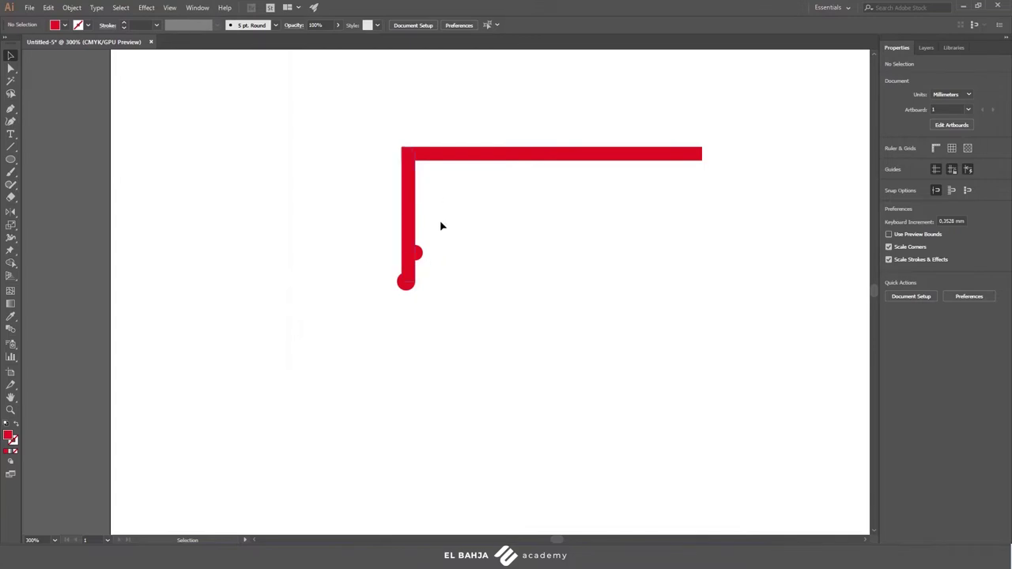
pyautogui.click(408, 214)
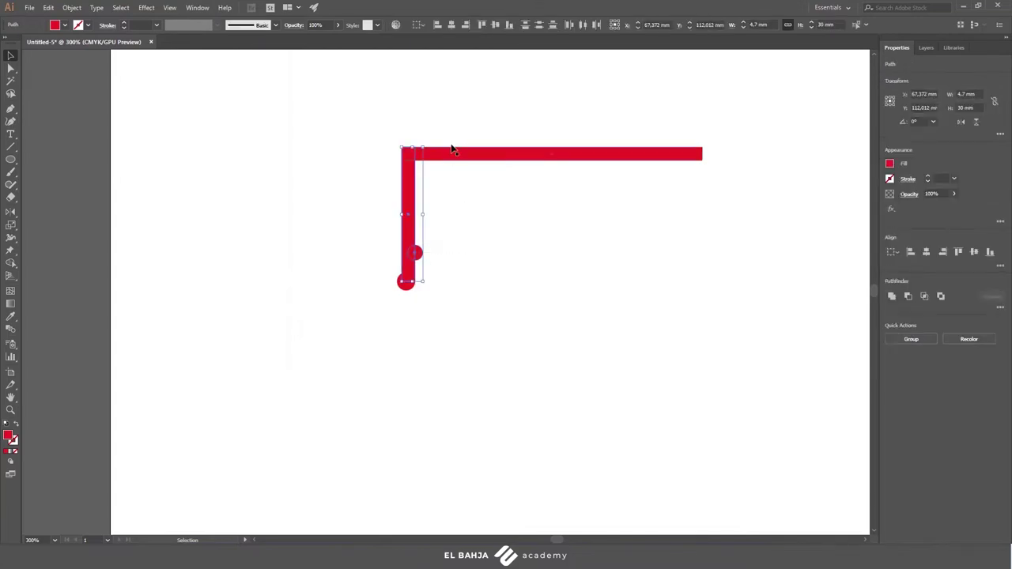
pyautogui.click(451, 251)
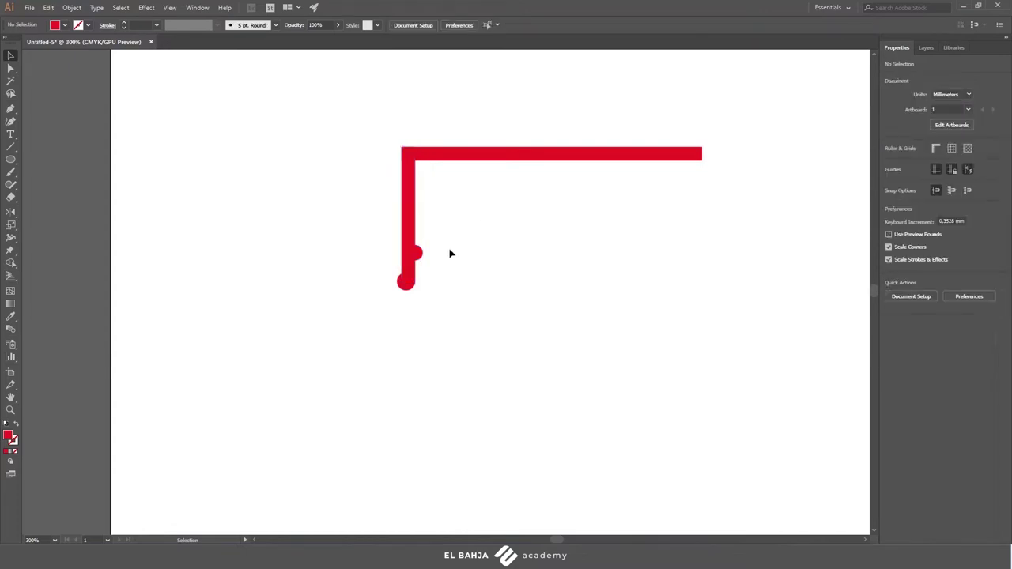
# Subtract the small circle from the vertical bar with Pathfinder Minus Front.
pyautogui.moveTo(373, 115)
pyautogui.mouseDown()
pyautogui.moveTo(424, 214)
pyautogui.moveTo(443, 293)
pyautogui.moveTo(327, 148)
pyautogui.mouseUp()
pyautogui.click(418, 250)
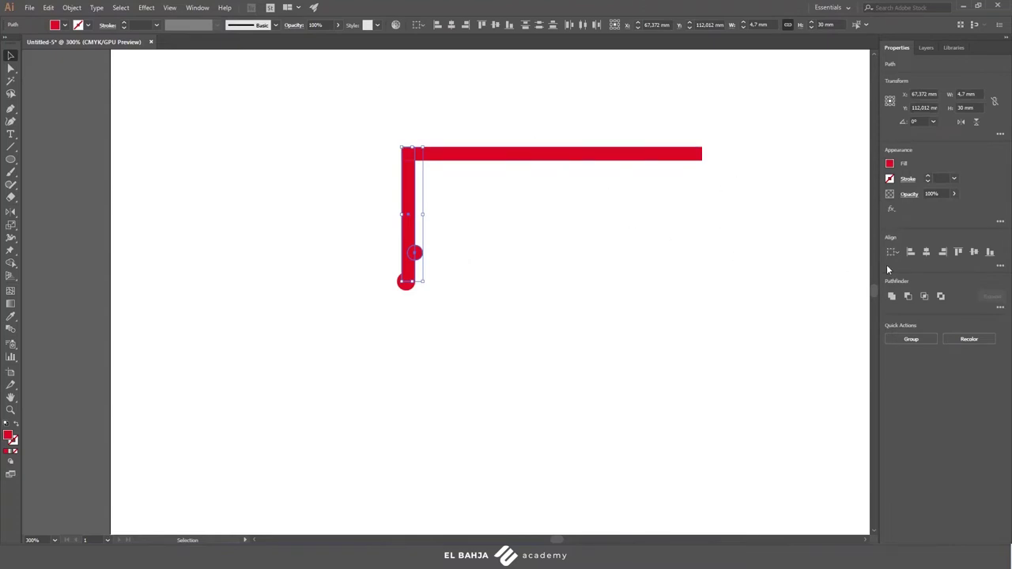
pyautogui.click(196, 7)
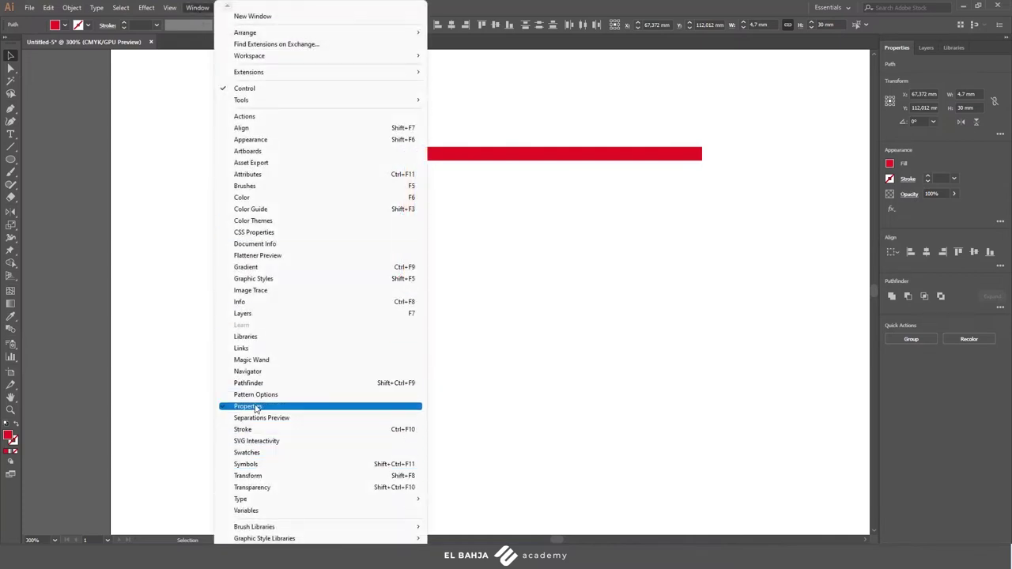
pyautogui.click(257, 384)
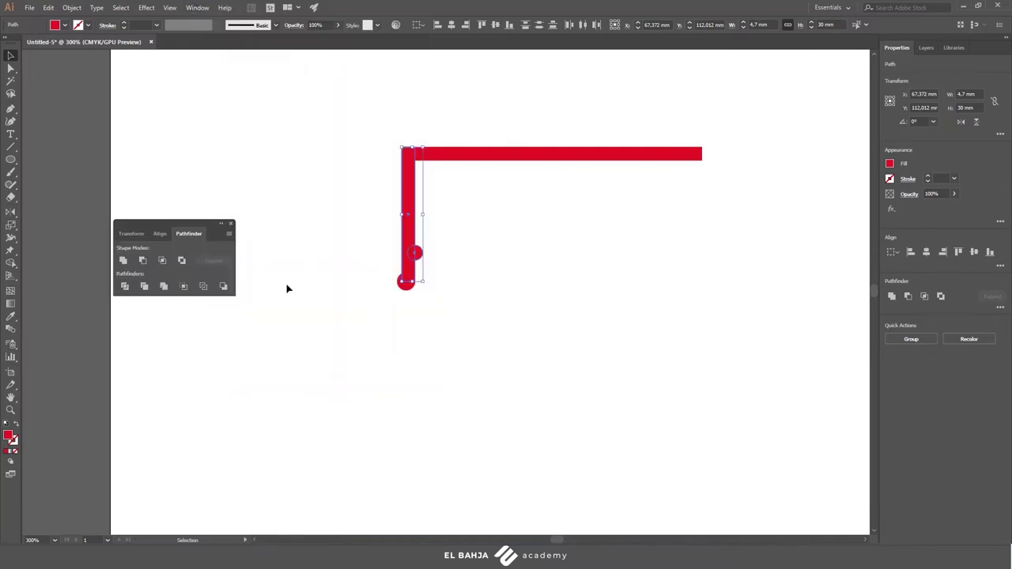
pyautogui.click(143, 264)
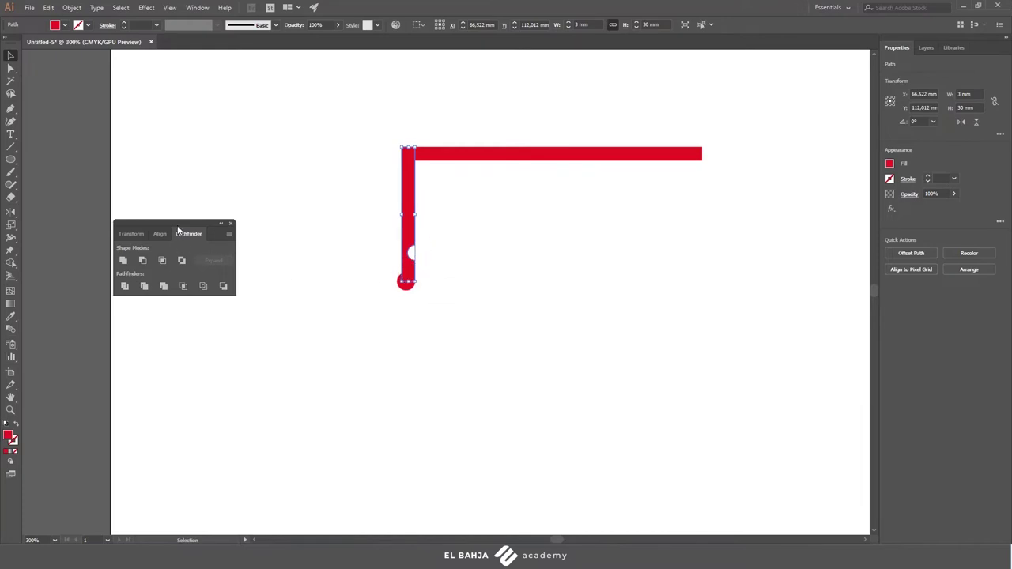
# Dock and collapse the Pathfinder panel, then clear the selection.
pyautogui.moveTo(163, 226)
pyautogui.mouseDown()
pyautogui.moveTo(759, 68)
pyautogui.moveTo(872, 75)
pyautogui.mouseUp()
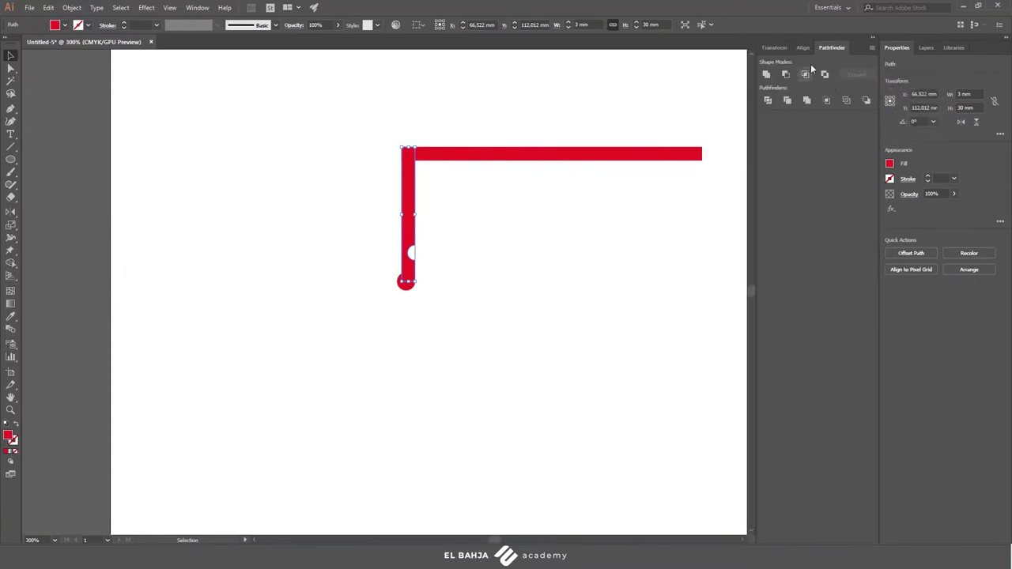
pyautogui.click(872, 39)
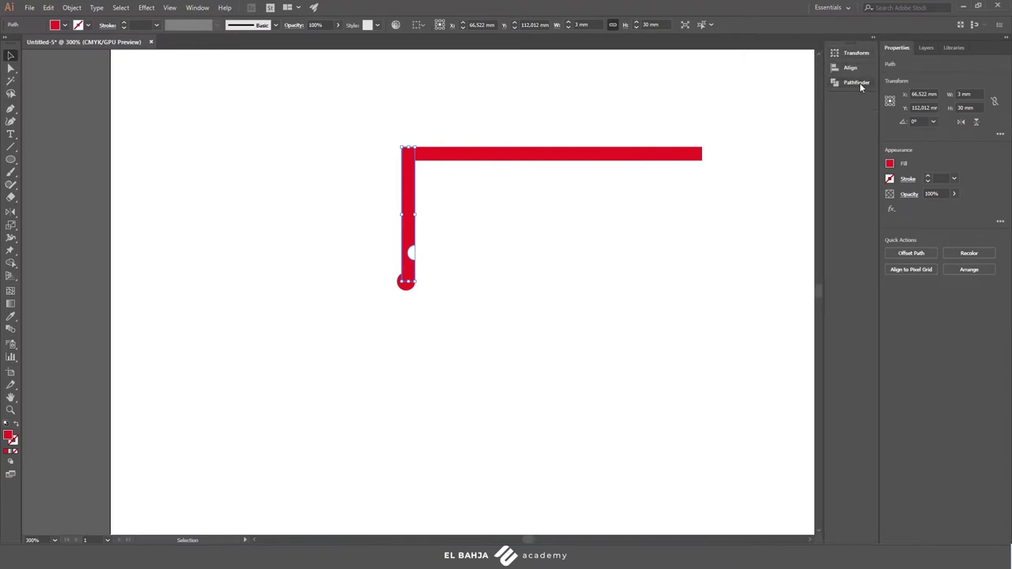
pyautogui.click(851, 83)
pyautogui.click(852, 84)
pyautogui.click(457, 261)
pyautogui.moveTo(328, 111); pyautogui.dragTo(486, 327)
# Zoom in and nudge the top red bar 1.5 mm to the right.
pyautogui.click(464, 359)
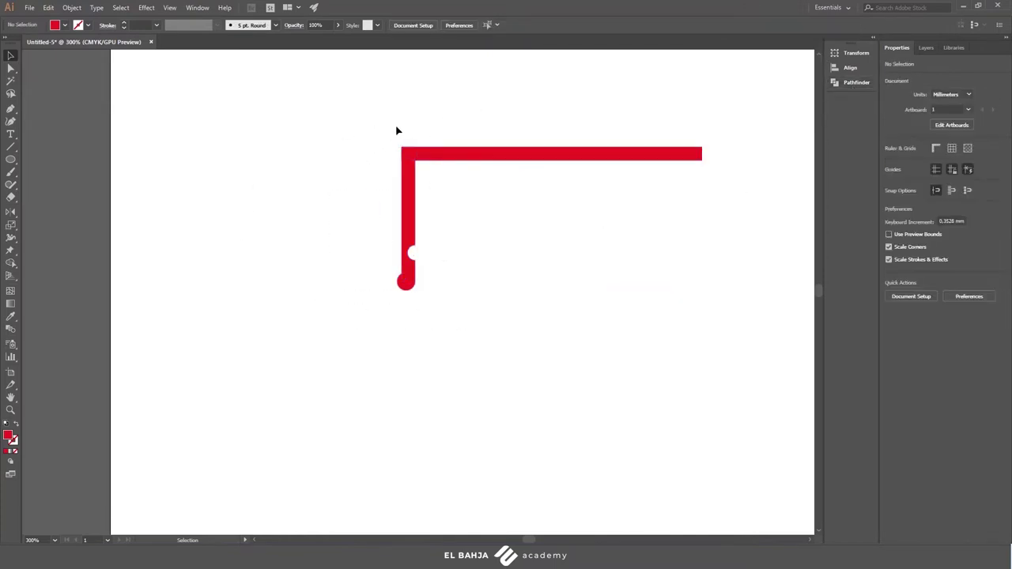
pyautogui.scroll(1, 407, 162)
pyautogui.press('super')
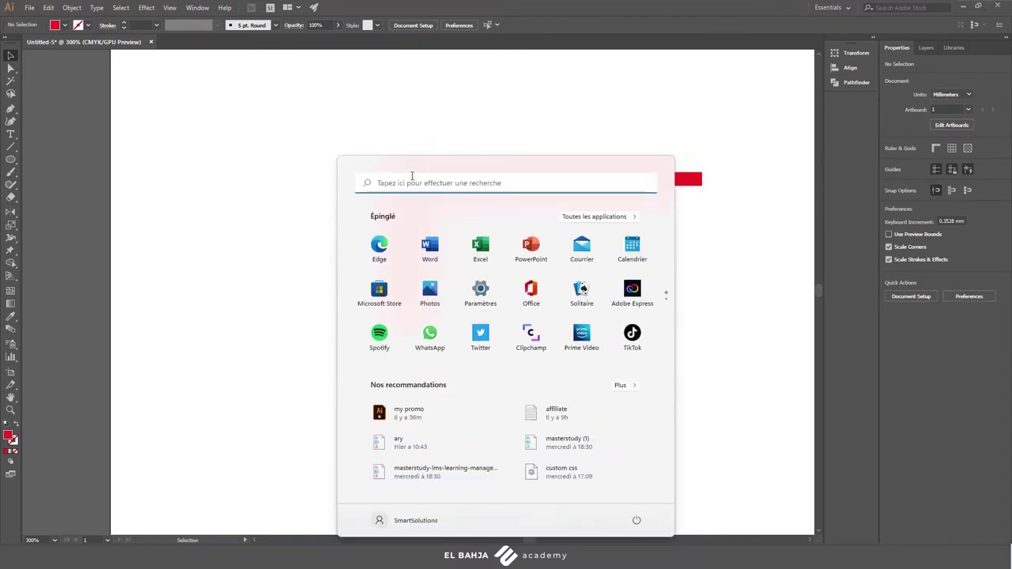
pyautogui.click(368, 133)
pyautogui.scroll(4, 465, 180)
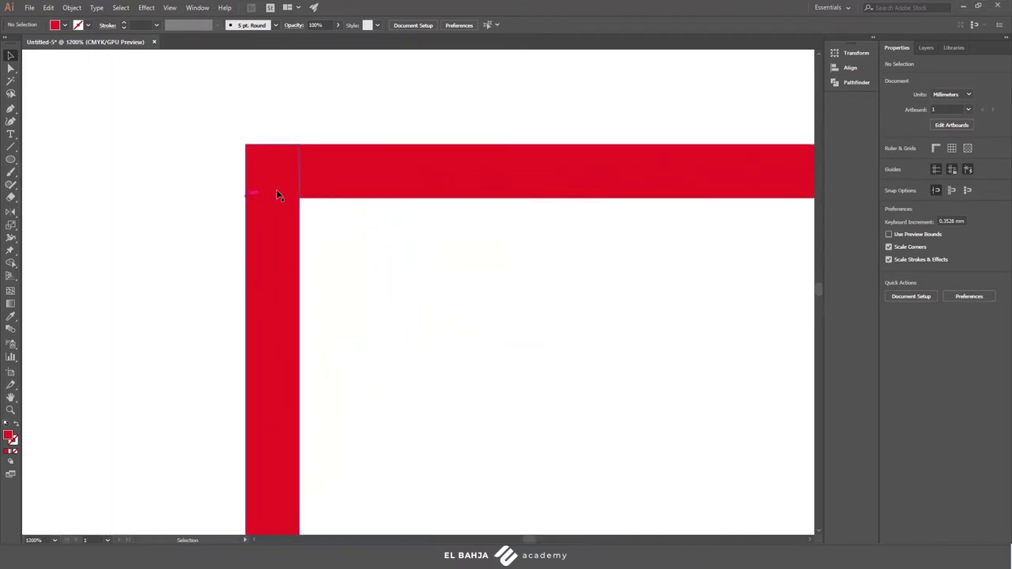
pyautogui.click(378, 183)
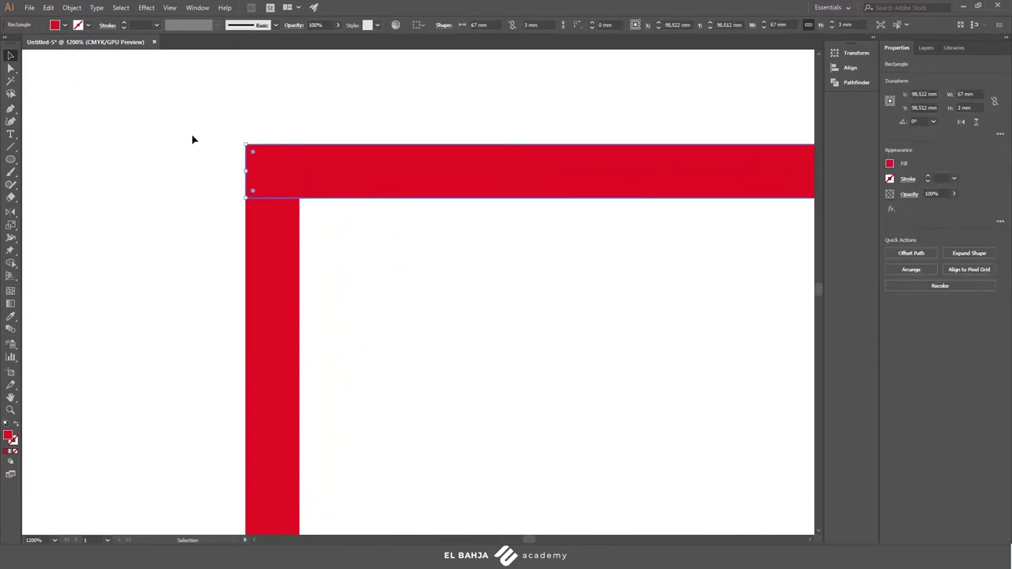
pyautogui.moveTo(334, 174); pyautogui.dragTo(359, 177)
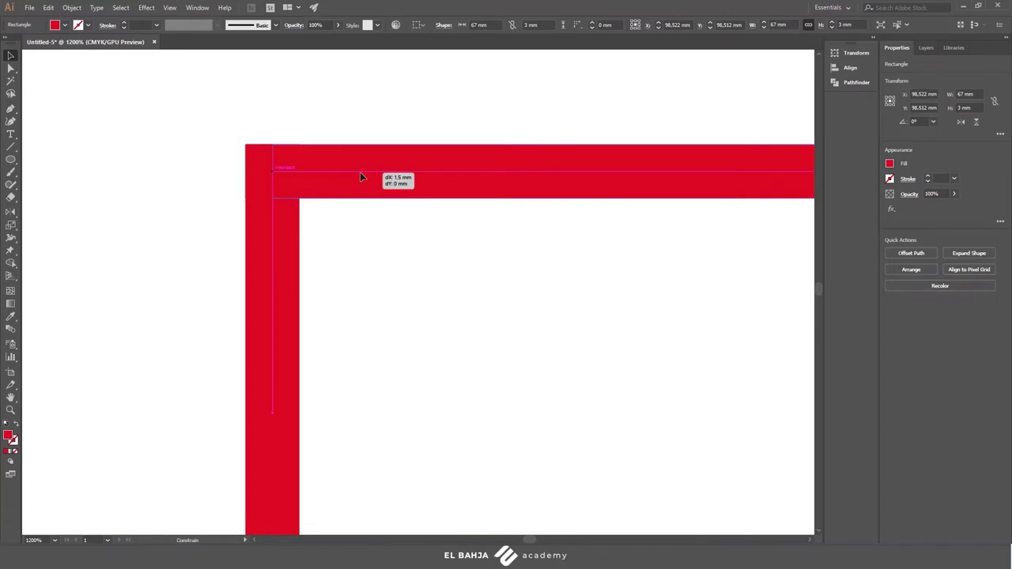
# Align the top bar's left edge with the vertical bar so the corner is seamless.
pyautogui.moveTo(181, 145); pyautogui.dragTo(373, 237)
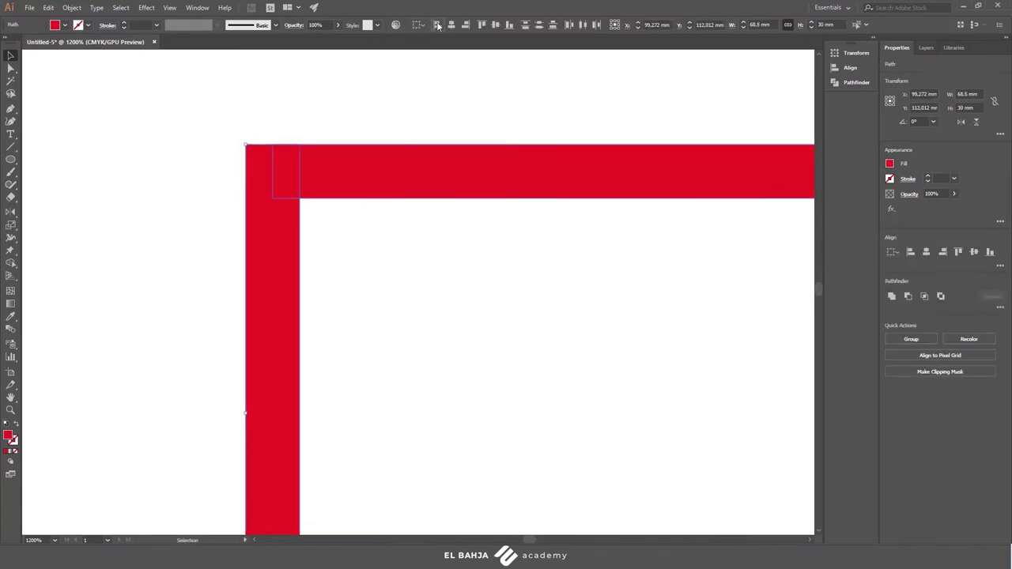
pyautogui.click(437, 25)
pyautogui.click(377, 264)
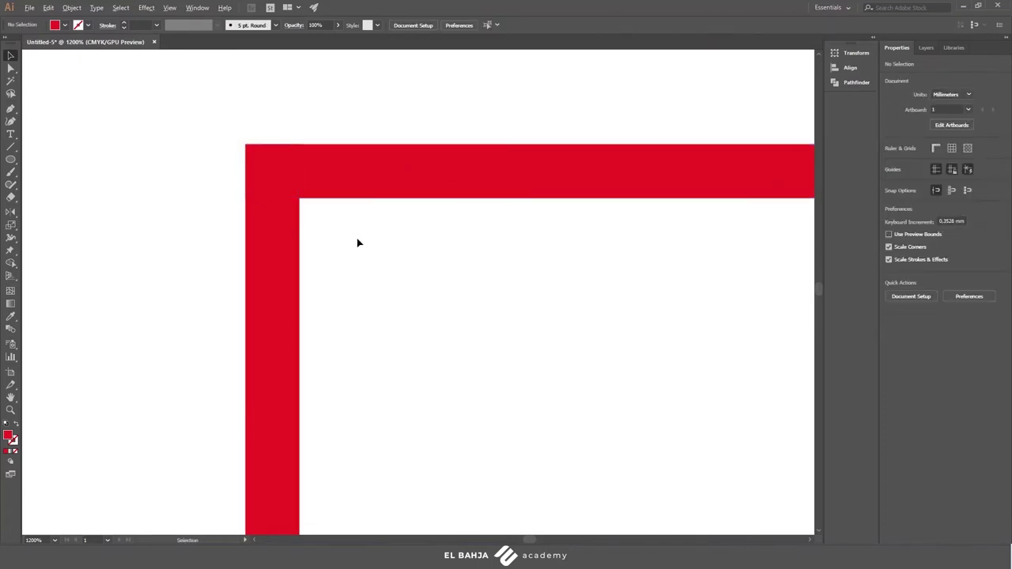
pyautogui.keyDown('alt'); pyautogui.scroll(-2, 357, 242); pyautogui.keyUp('alt')
pyautogui.keyDown('alt'); pyautogui.scroll(-1, 347, 254); pyautogui.keyUp('alt')
pyautogui.scroll(-1, 341, 223)
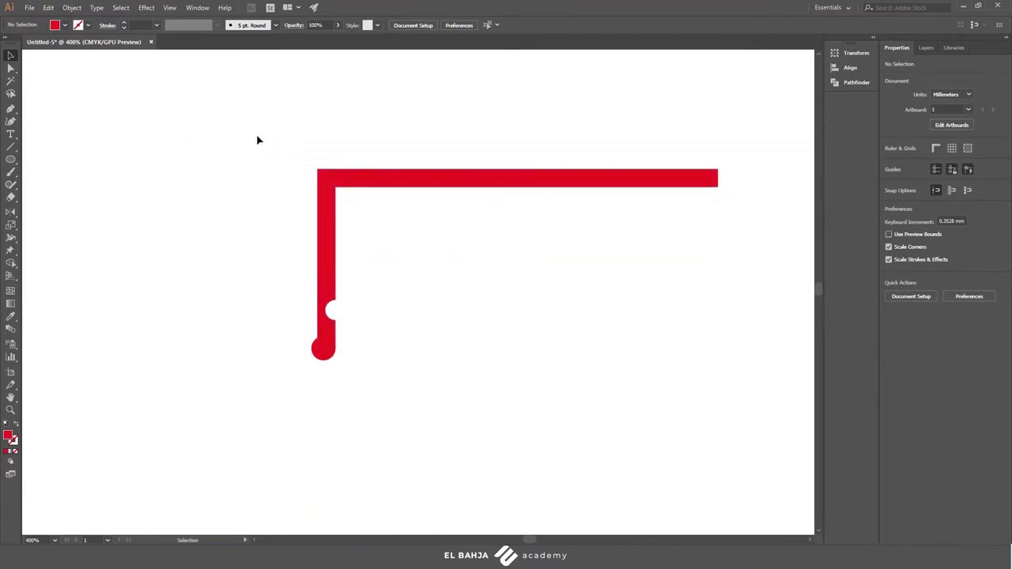
# Unite the whole red L-shaped profile into one path with Pathfinder.
pyautogui.moveTo(257, 136); pyautogui.dragTo(451, 433)
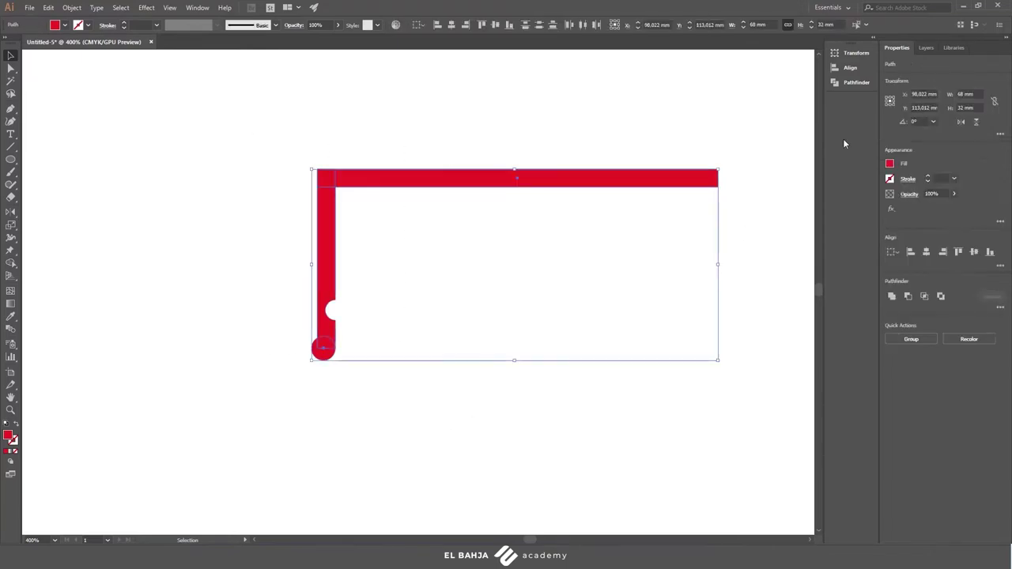
pyautogui.click(842, 84)
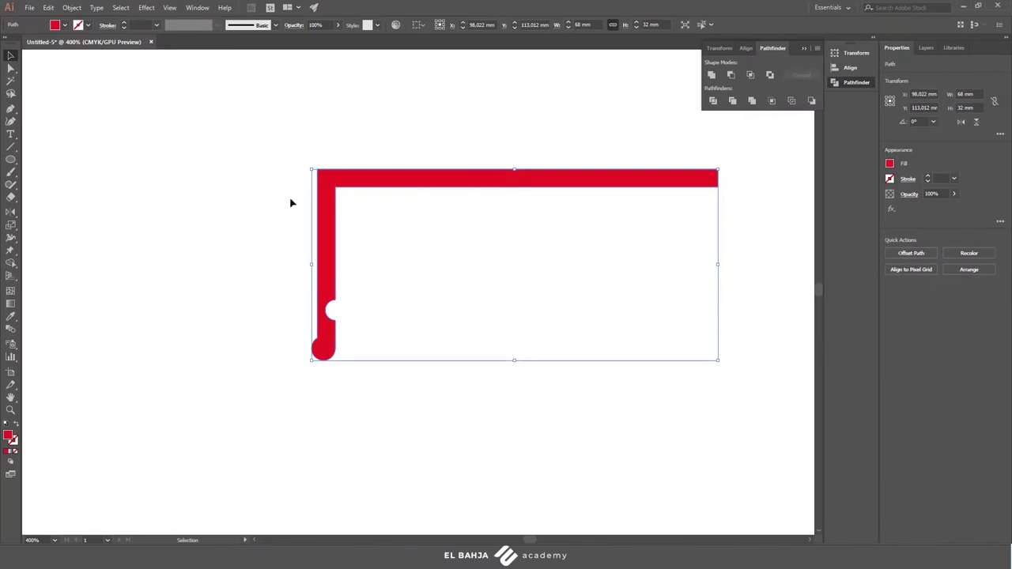
pyautogui.click(287, 157)
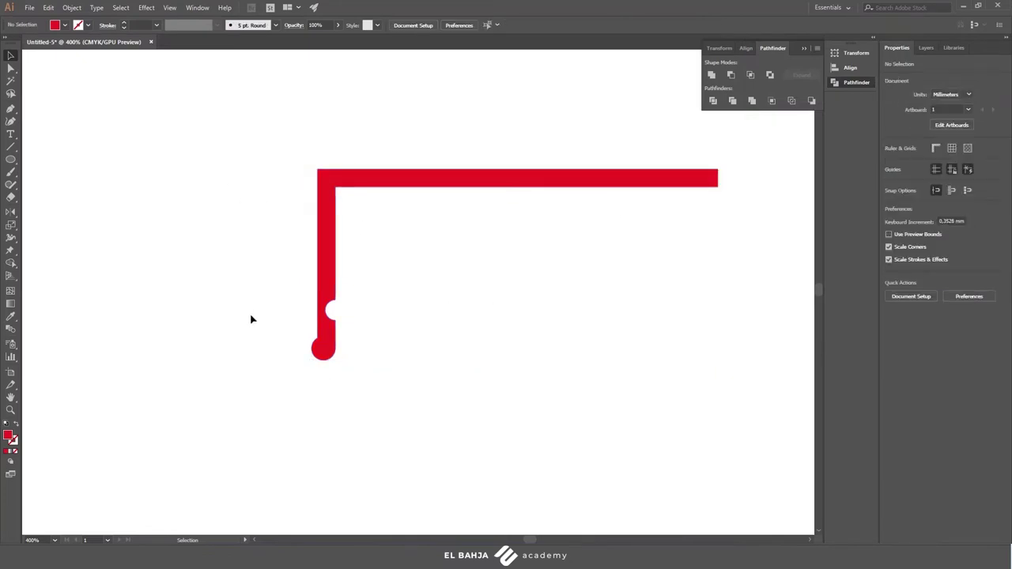
# Check the merged path in Outline view, then return to Preview.
pyautogui.click(170, 8)
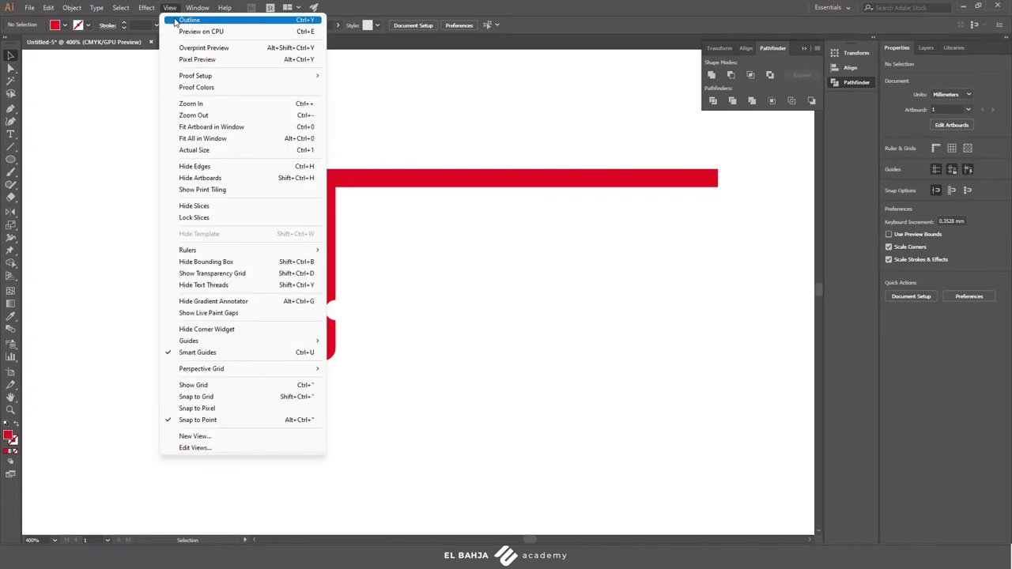
pyautogui.click(175, 21)
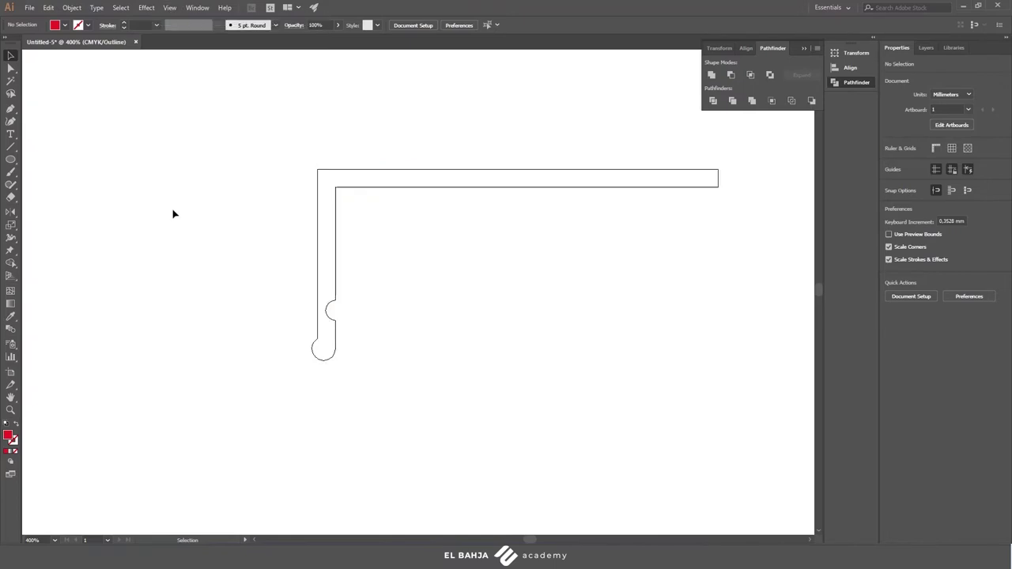
pyautogui.click(169, 9)
pyautogui.click(182, 21)
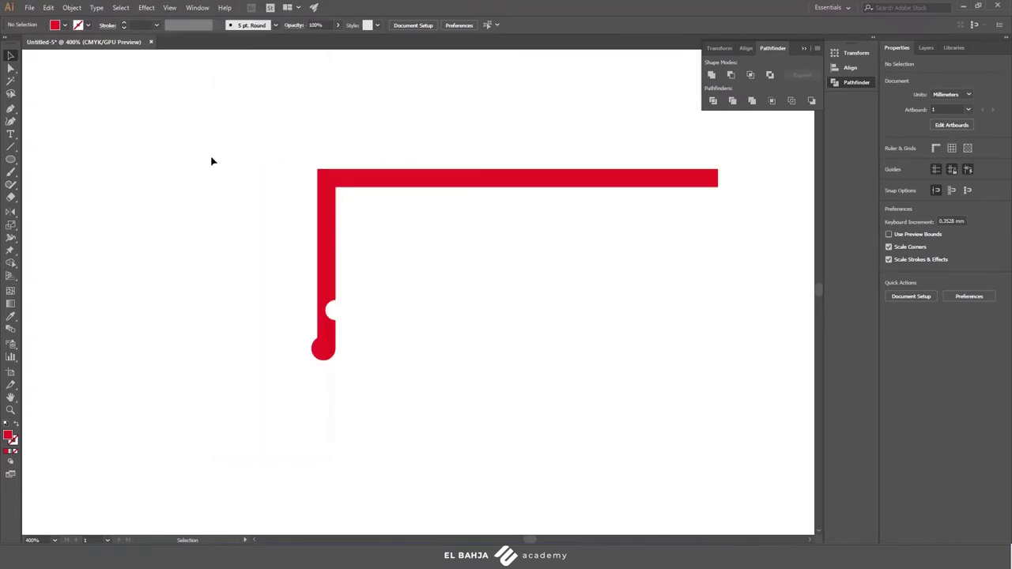
# Move the red L-shaped profile up and left and reselect it.
pyautogui.scroll(-2, 255, 225)
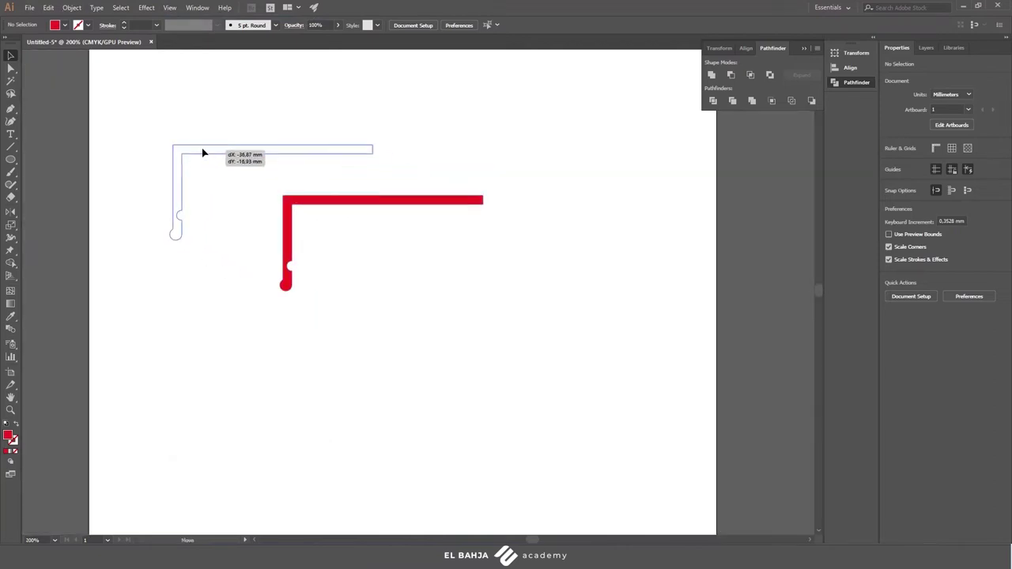
pyautogui.moveTo(316, 207); pyautogui.dragTo(182, 134)
pyautogui.click(227, 286)
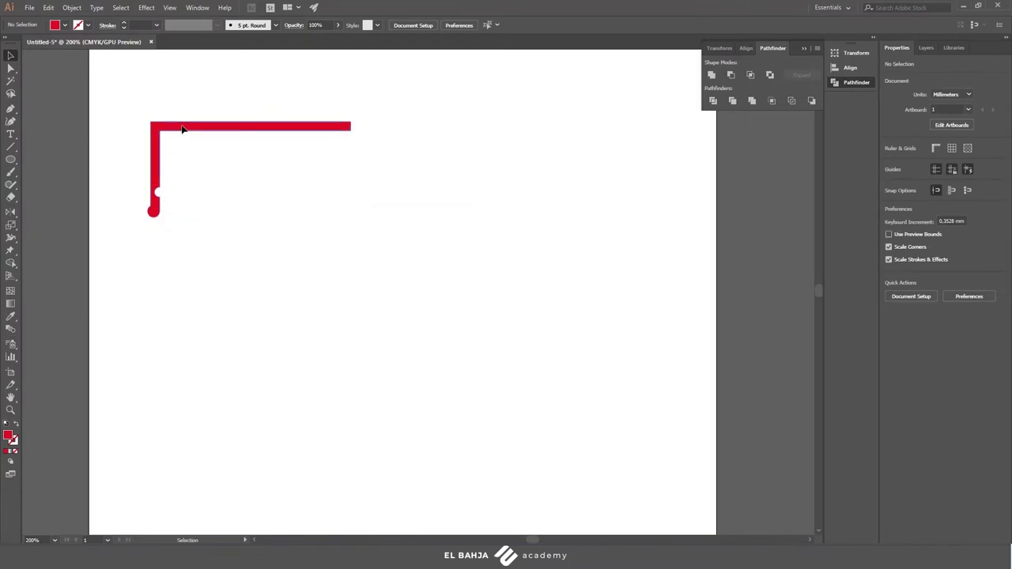
pyautogui.moveTo(181, 128); pyautogui.dragTo(228, 154)
pyautogui.scroll(5, 204, 204)
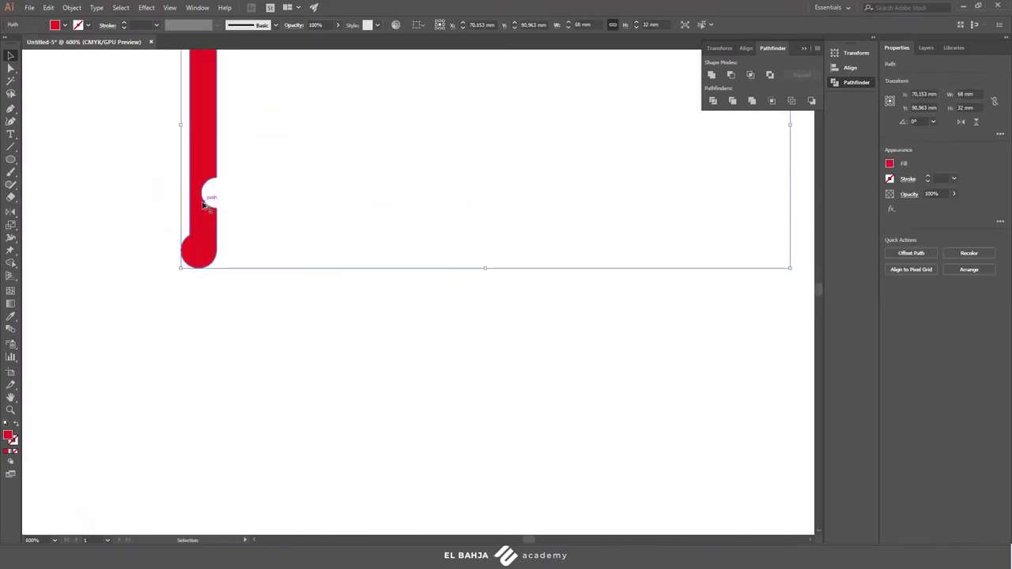
# Slightly round the anchor corners around the profile's notch.
pyautogui.click(10, 69)
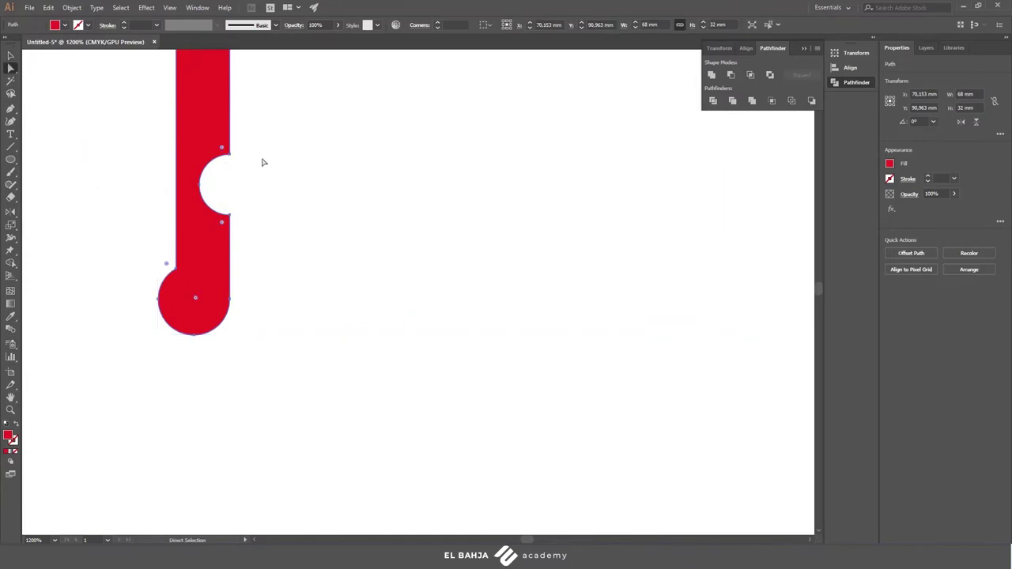
pyautogui.moveTo(251, 145); pyautogui.dragTo(222, 231)
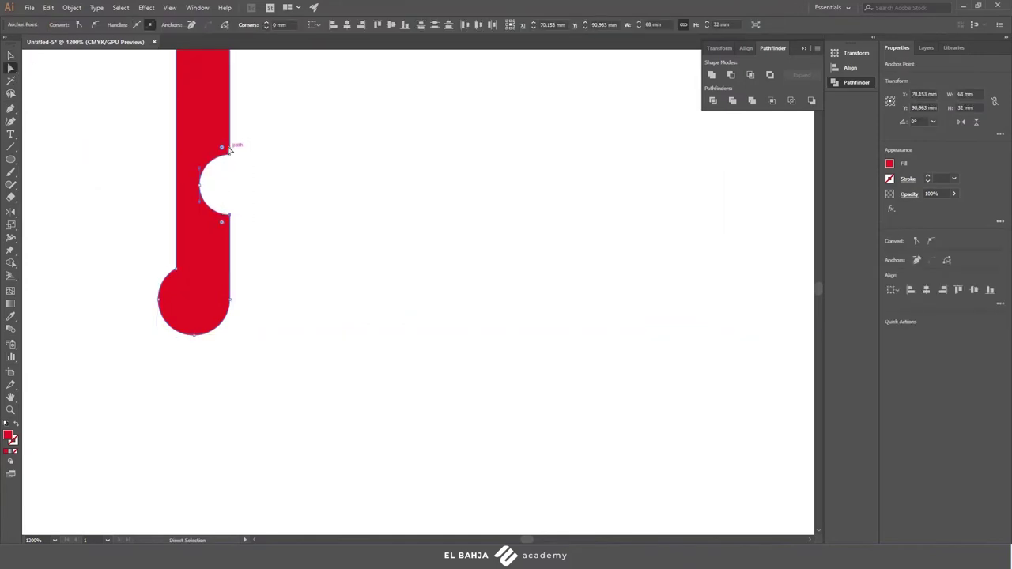
pyautogui.moveTo(229, 148); pyautogui.dragTo(221, 152)
pyautogui.click(235, 372)
pyautogui.moveTo(153, 255)
pyautogui.mouseDown()
pyautogui.moveTo(183, 278)
pyautogui.moveTo(168, 269)
pyautogui.mouseUp()
pyautogui.click(200, 353)
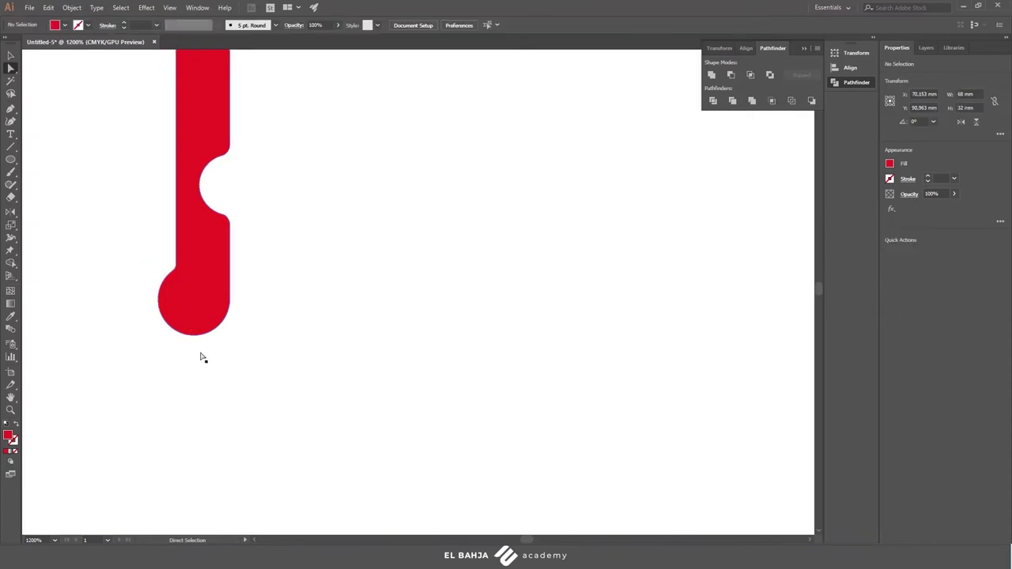
# Give the corner anchor where the foot meets the stem a 0,5 mm radius.
pyautogui.click(164, 262)
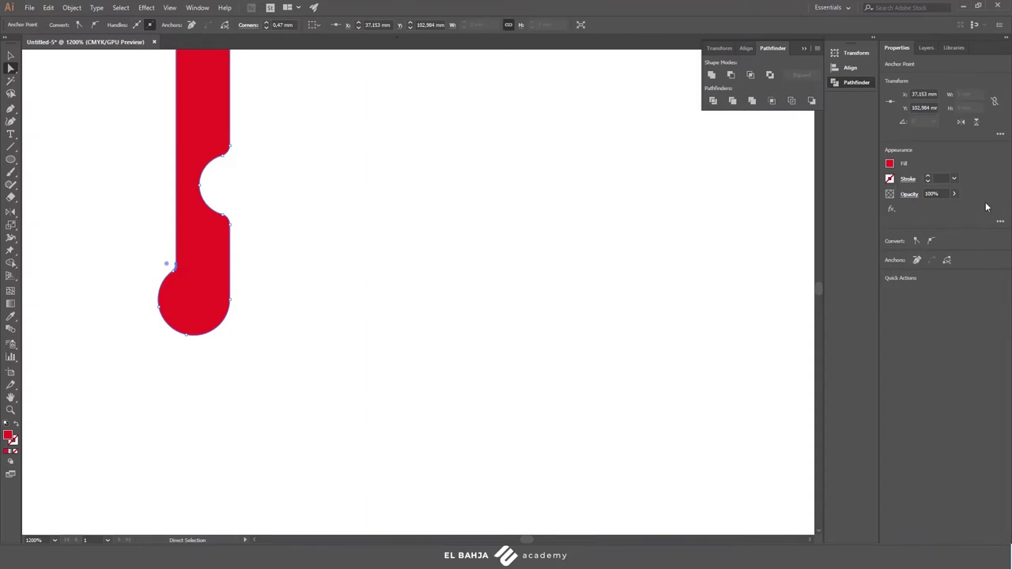
pyautogui.click(999, 134)
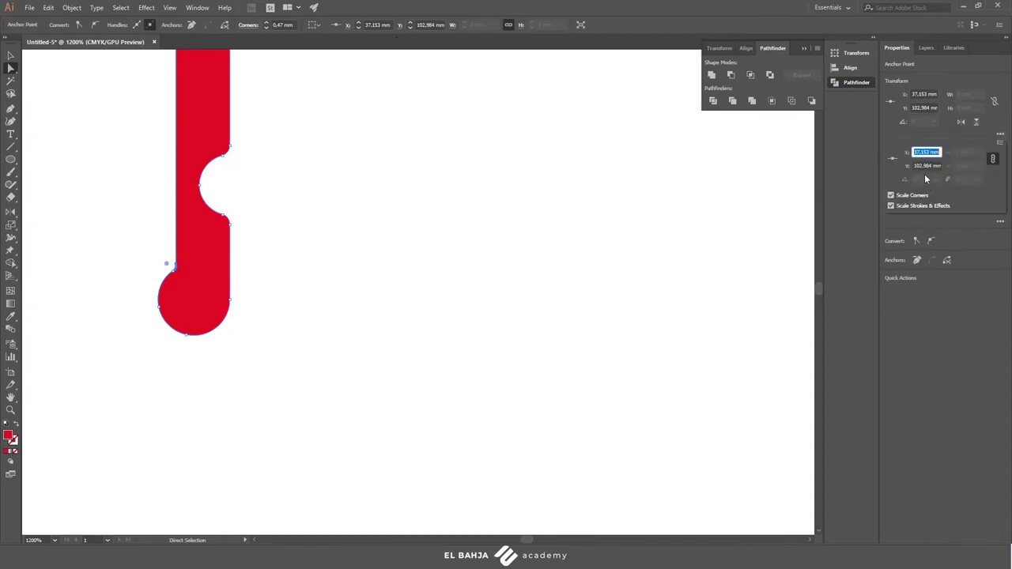
pyautogui.click(998, 130)
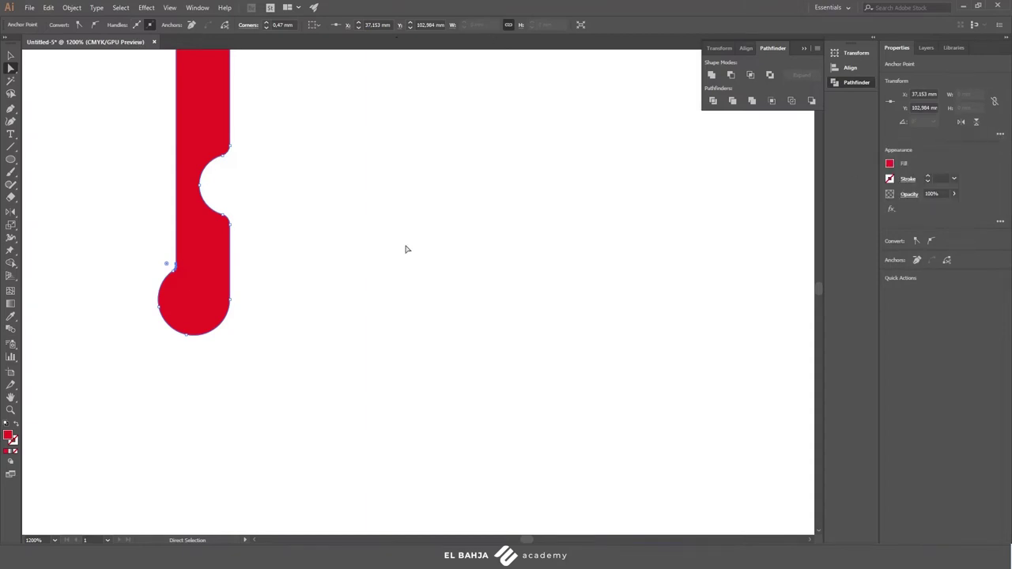
pyautogui.click(1000, 136)
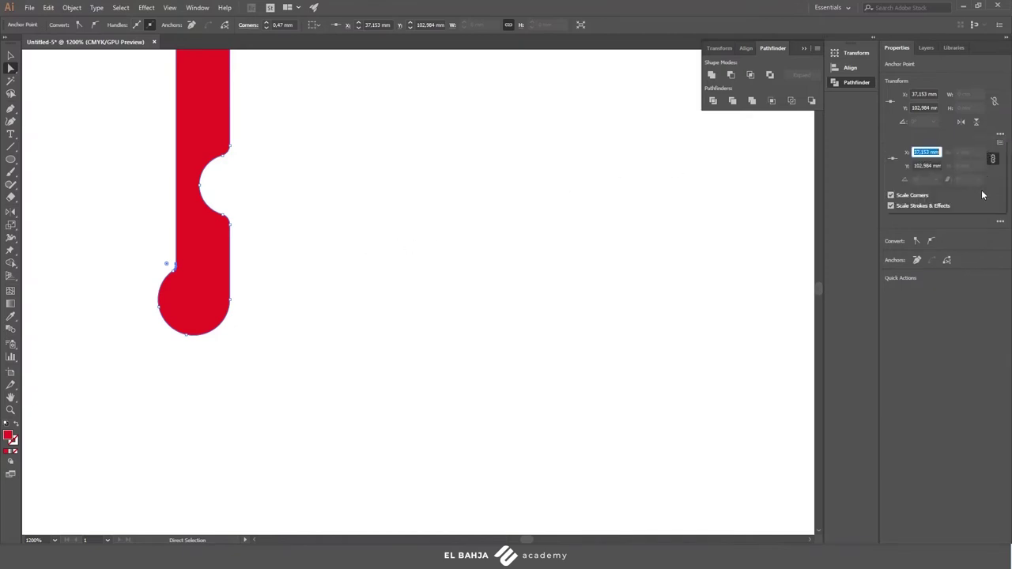
pyautogui.click(671, 224)
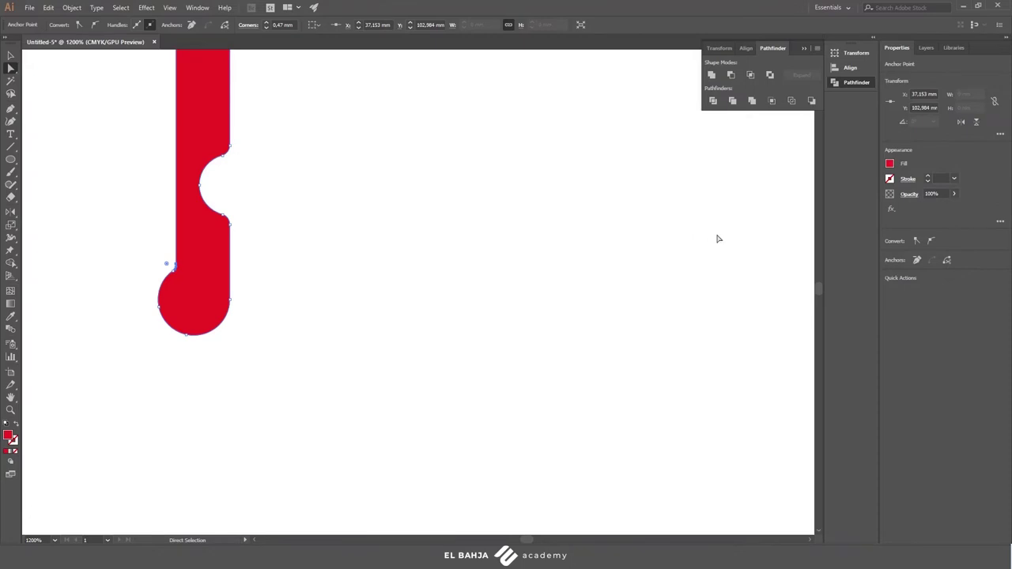
pyautogui.click(1000, 223)
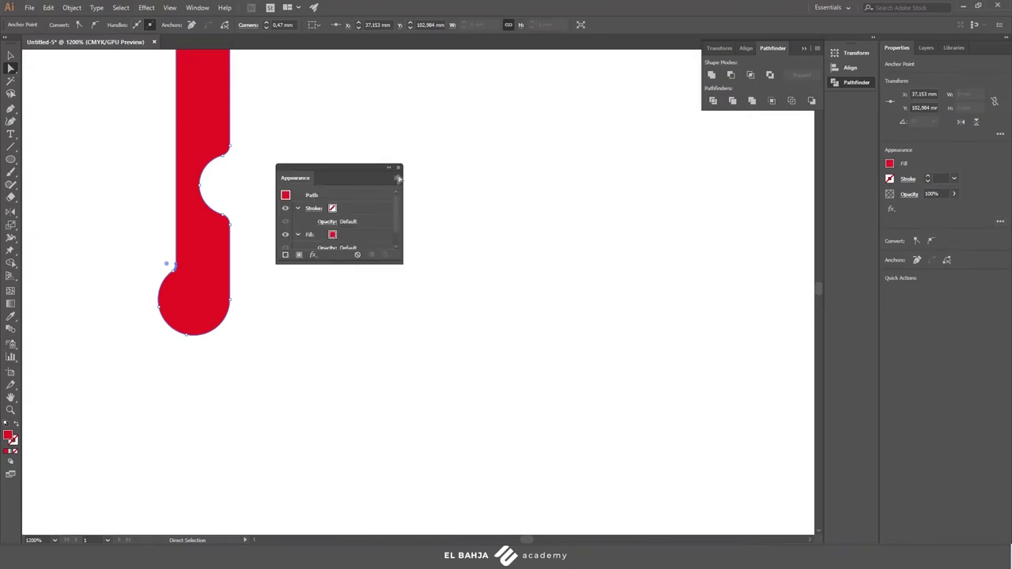
pyautogui.click(398, 168)
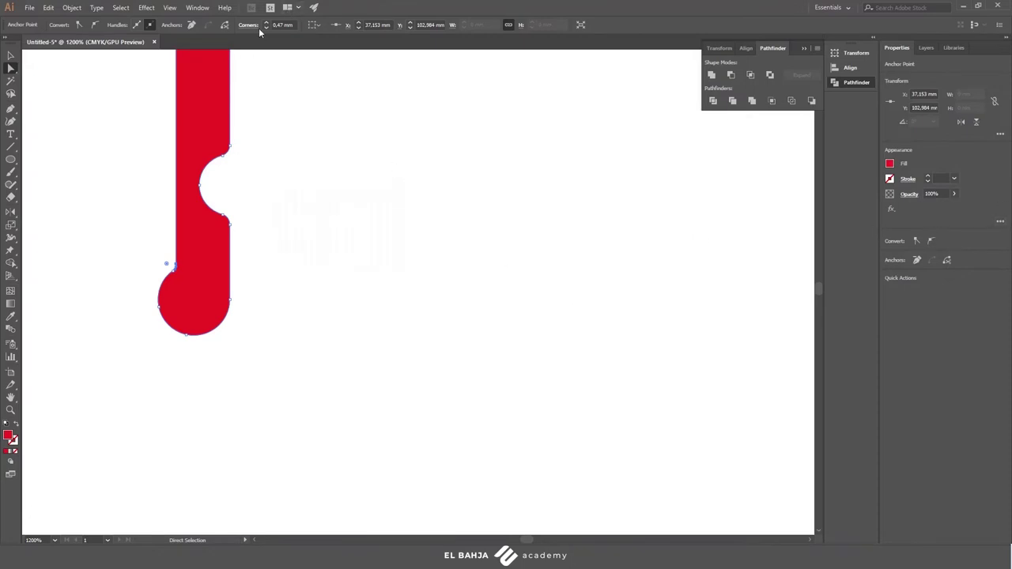
pyautogui.click(283, 25)
pyautogui.write('0,5')
pyautogui.press('Return')
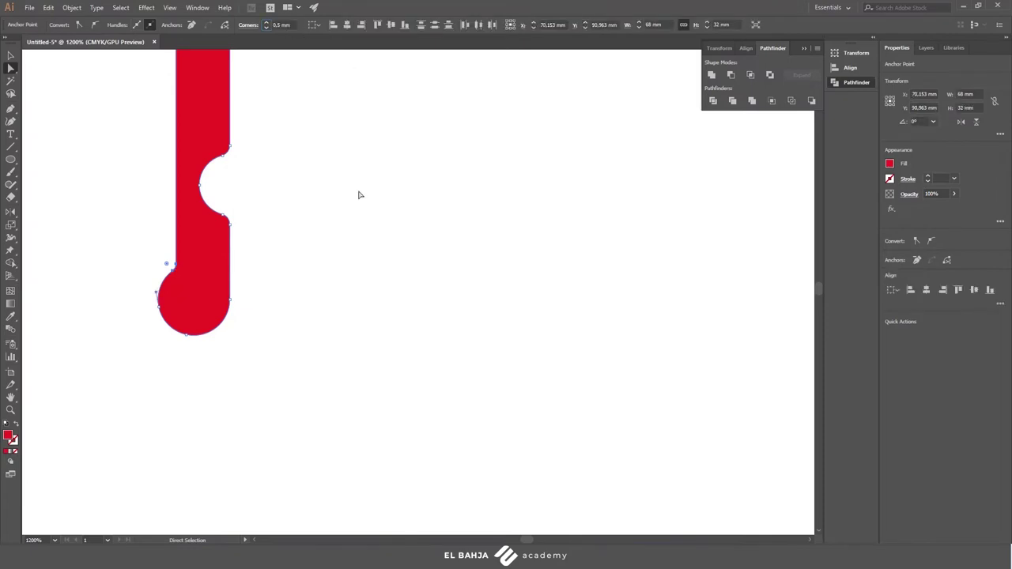
pyautogui.click(397, 189)
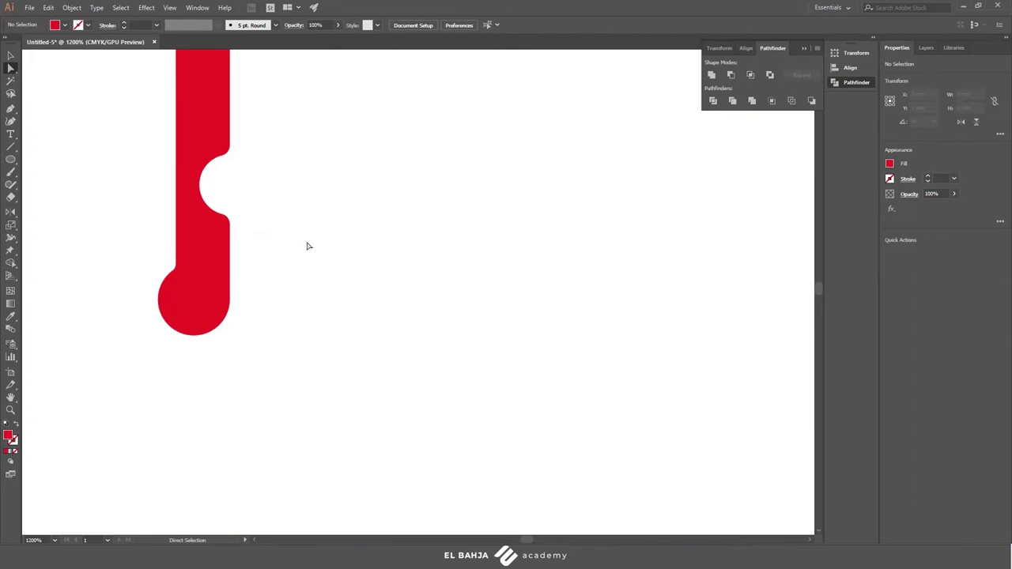
# Draw two red rectangles: a 64 × 3 mm bar and a 3 × 30 mm upright.
pyautogui.scroll(-3, 315, 240)
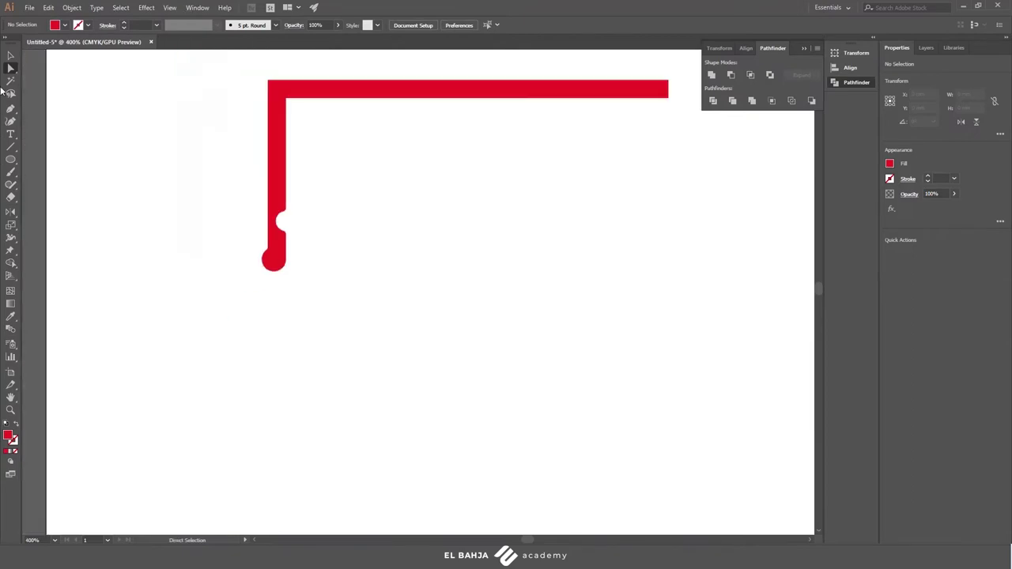
pyautogui.click(9, 159)
pyautogui.click(48, 162)
pyautogui.click(259, 381)
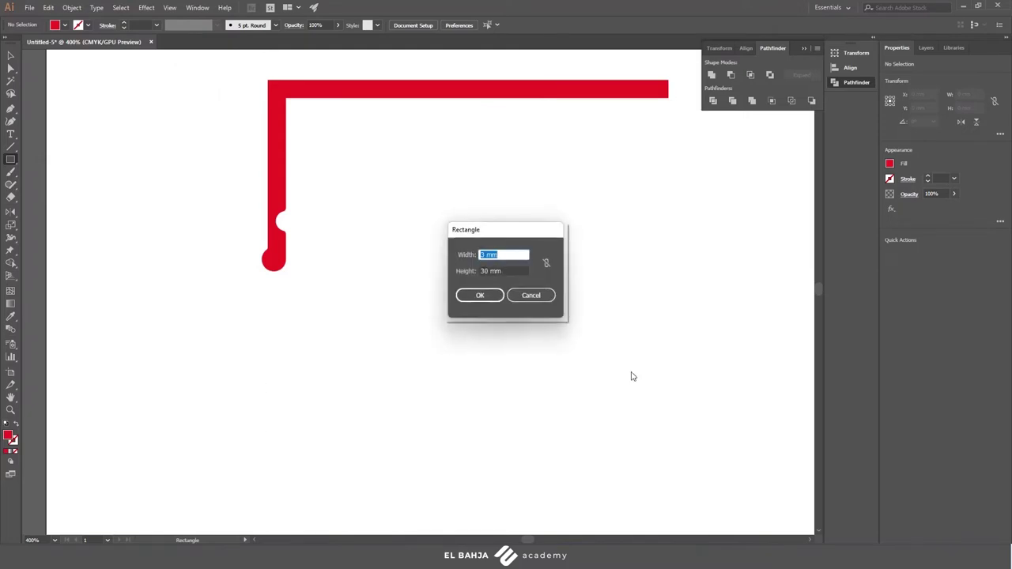
pyautogui.write('64')
pyautogui.press('Tab')
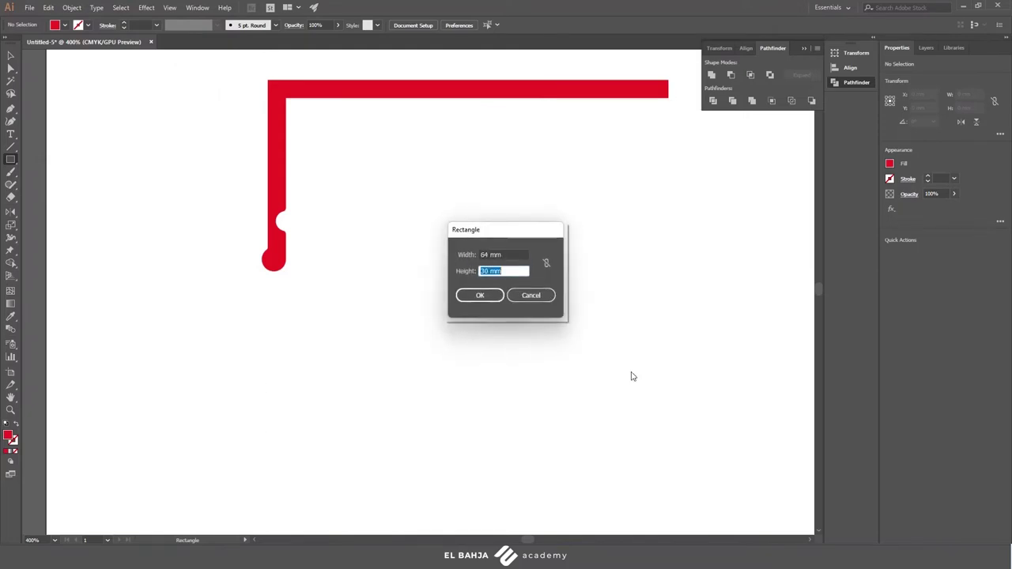
pyautogui.write('3')
pyautogui.press('Return')
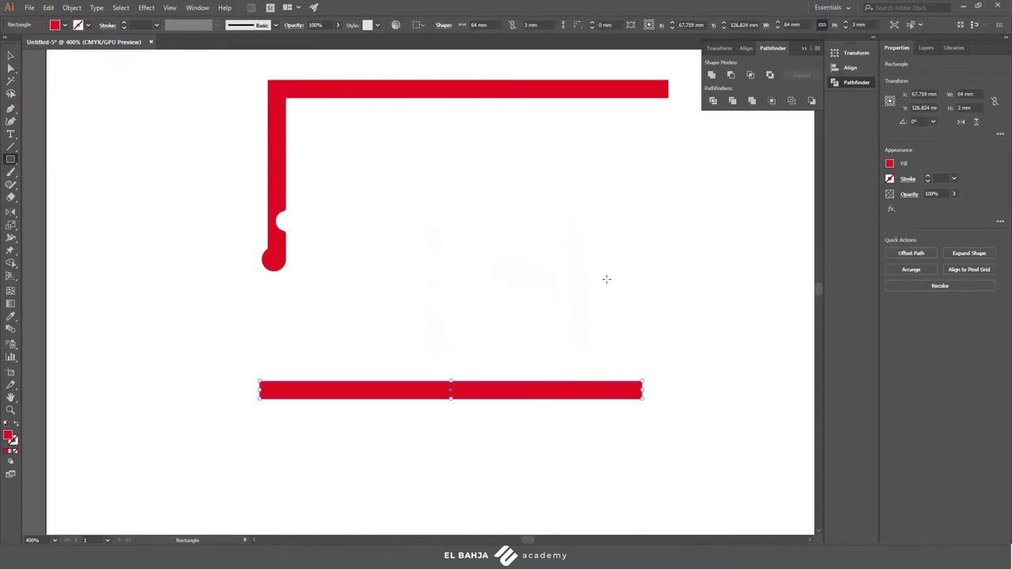
pyautogui.click(563, 279)
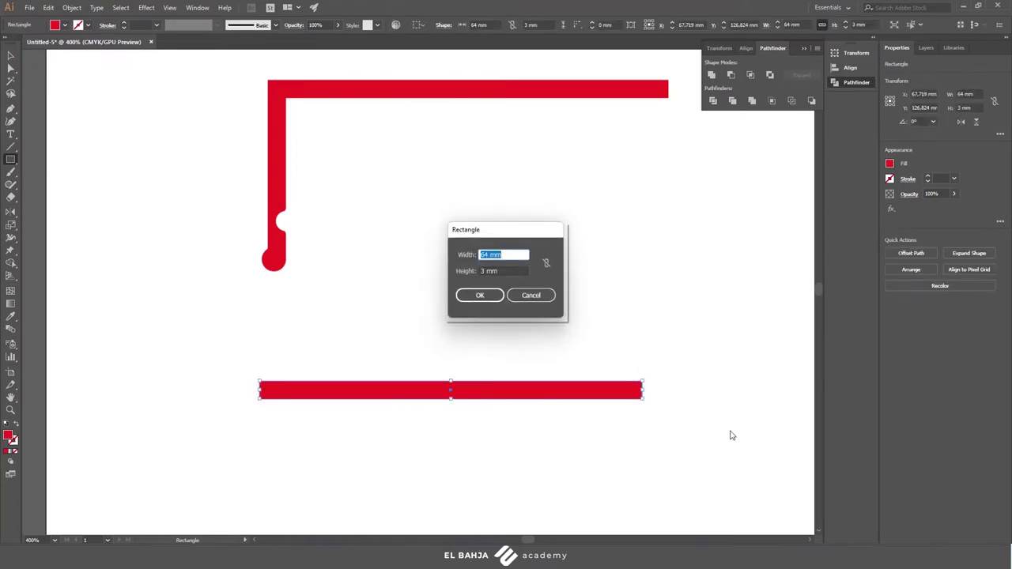
pyautogui.write('3')
pyautogui.press('Tab')
pyautogui.write('30')
pyautogui.press('Return')
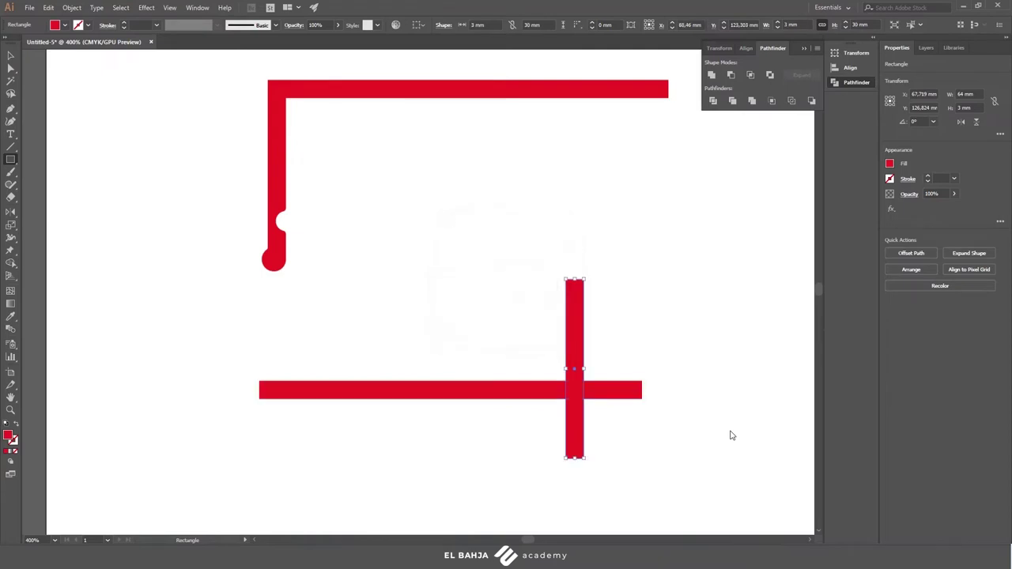
# Draw two small circles of 3,4 mm and 3 mm.
pyautogui.moveTo(7, 162); pyautogui.dragTo(63, 184)
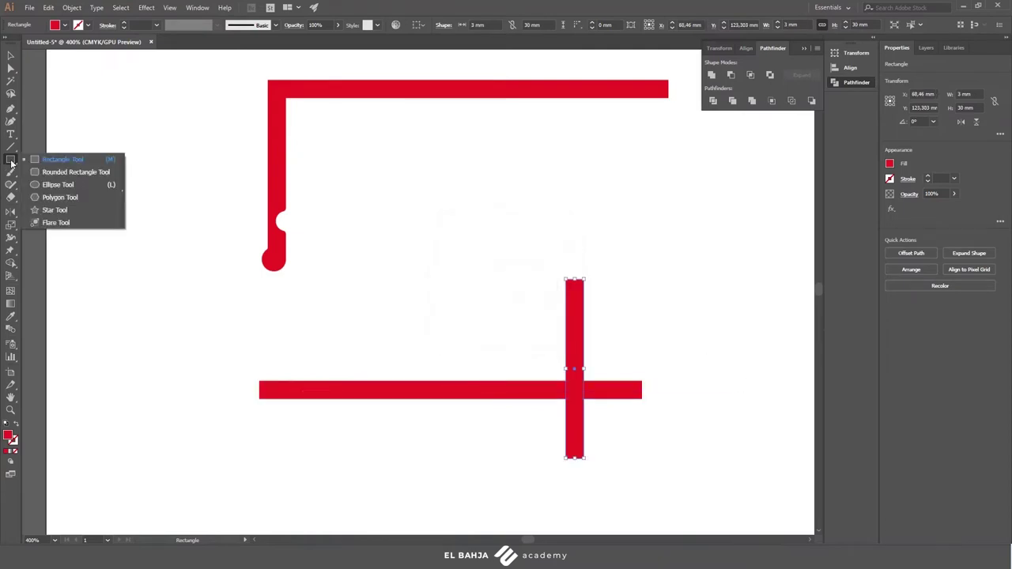
pyautogui.click(419, 212)
pyautogui.write('3,')
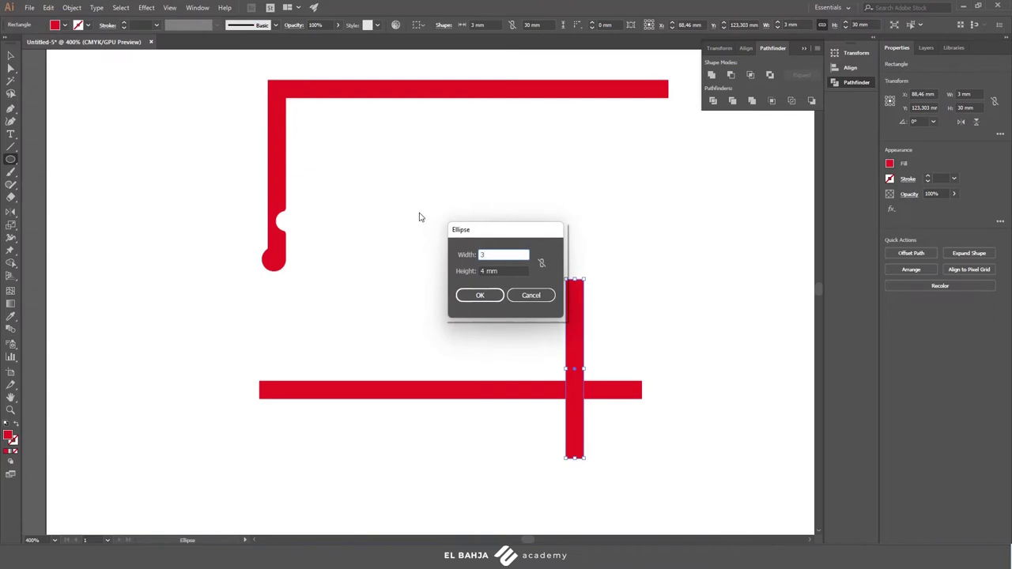
pyautogui.write('4')
pyautogui.press('Tab')
pyautogui.write('3')
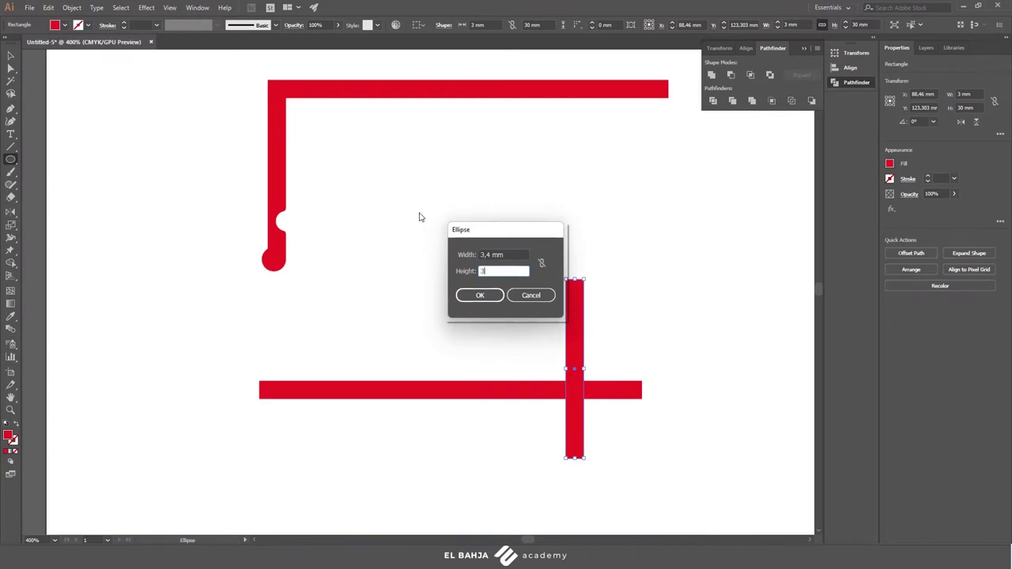
pyautogui.write(',4')
pyautogui.press('Return')
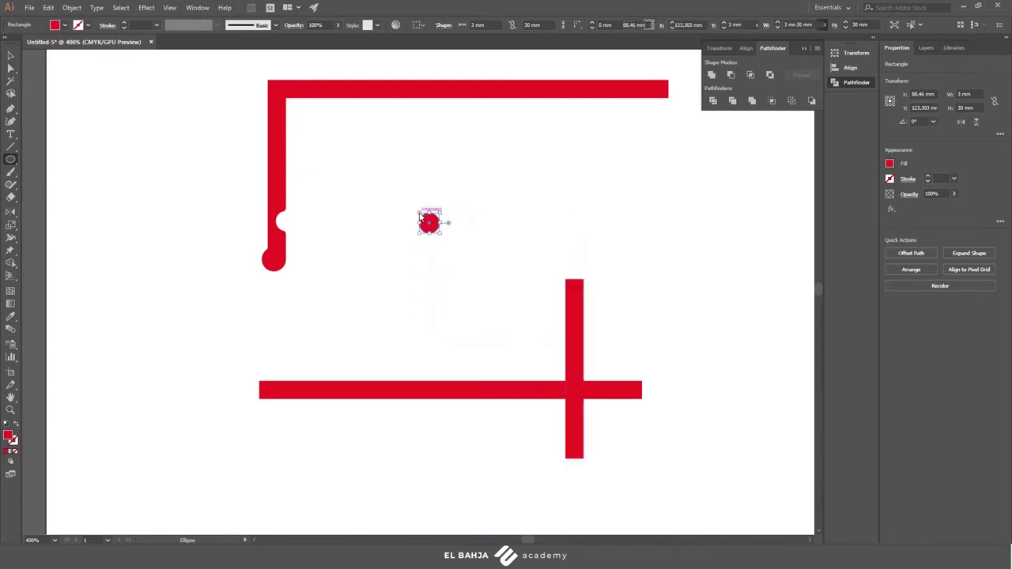
pyautogui.click(397, 267)
pyautogui.write('3')
pyautogui.press('Tab')
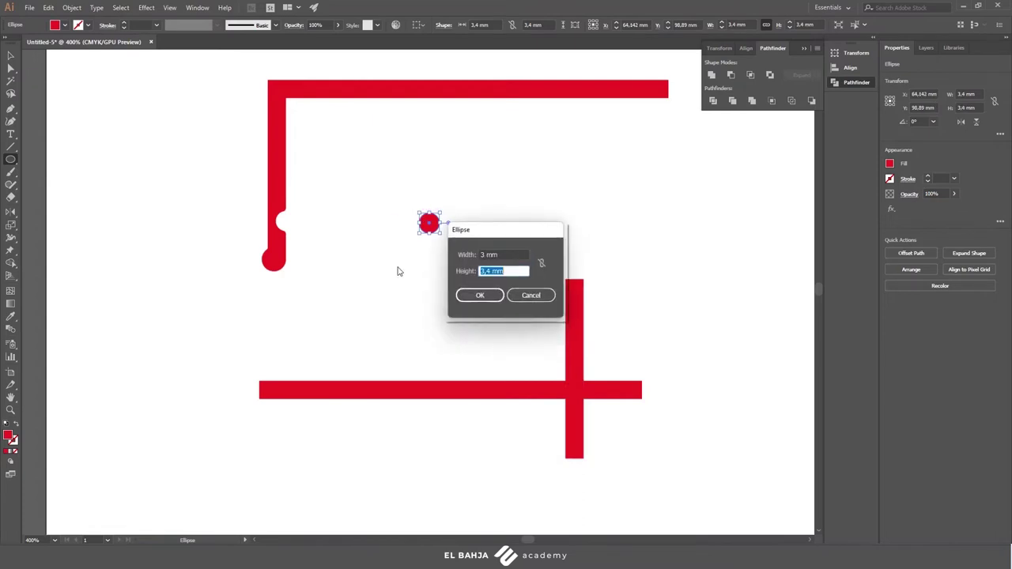
pyautogui.write('3')
pyautogui.press('Return')
# Align the two red bars at their bottom and right edges into a mirrored L.
pyautogui.click(9, 56)
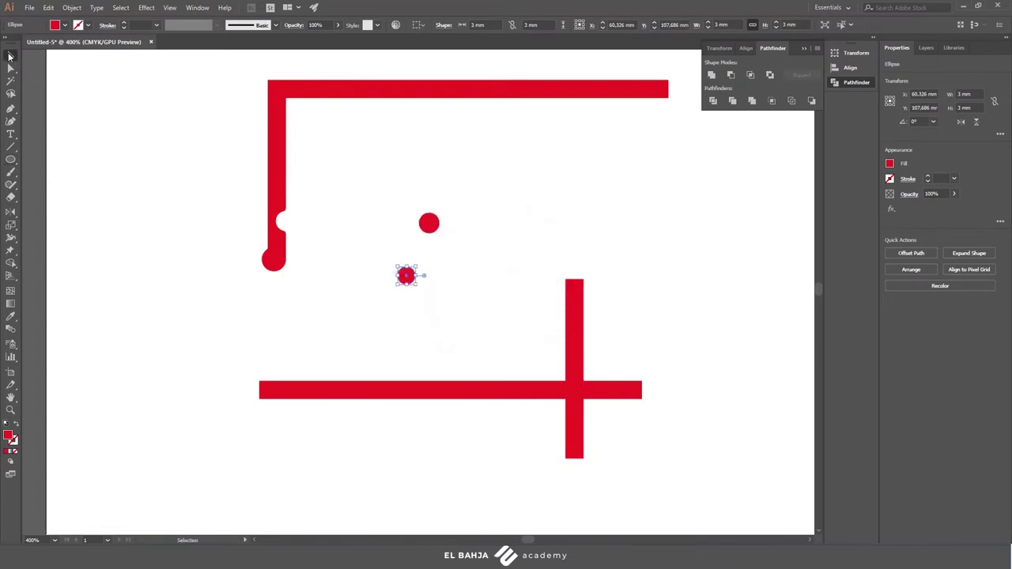
pyautogui.moveTo(523, 335); pyautogui.dragTo(646, 470)
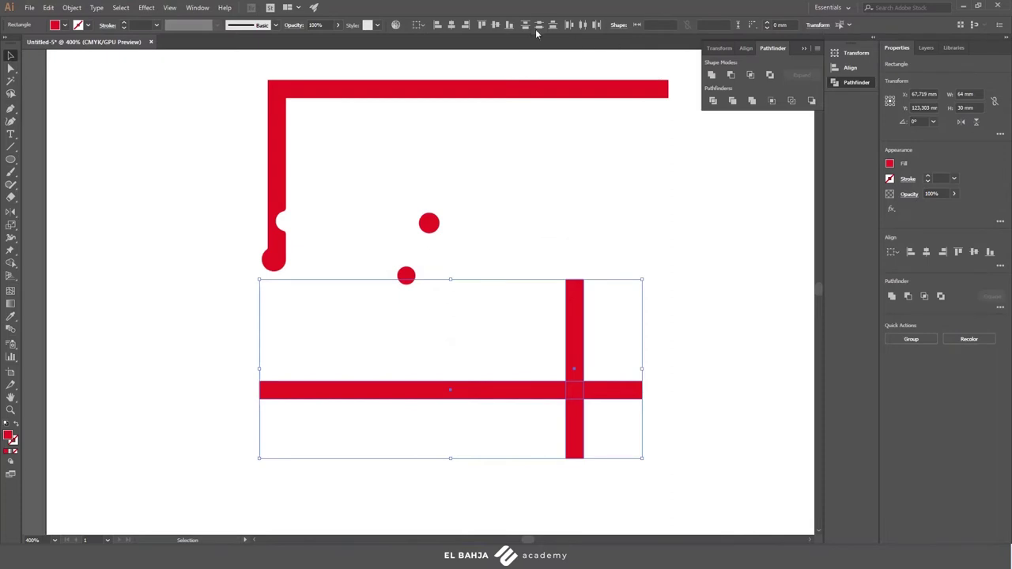
pyautogui.click(509, 26)
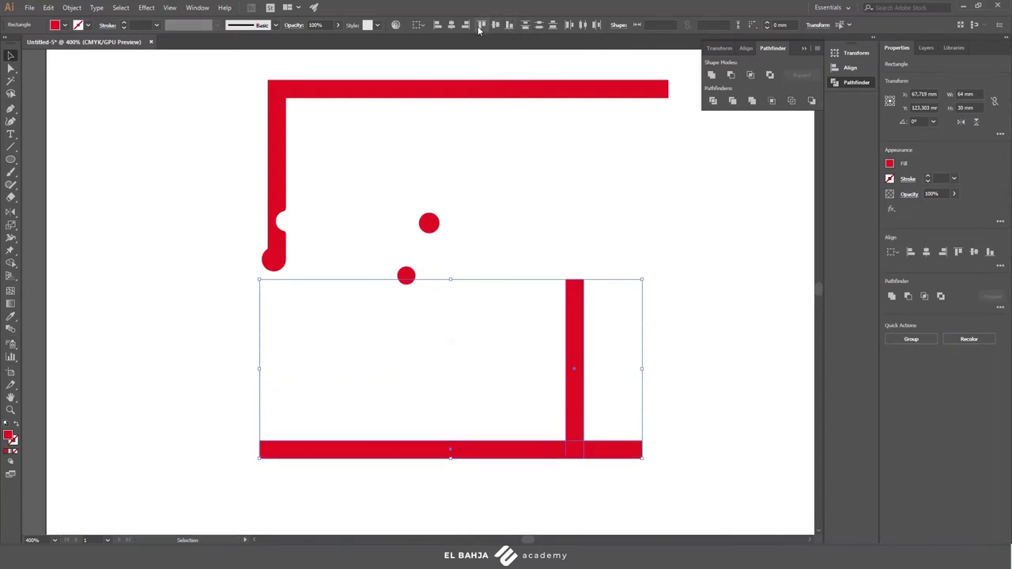
pyautogui.click(466, 24)
pyautogui.click(472, 156)
pyautogui.press('\\')
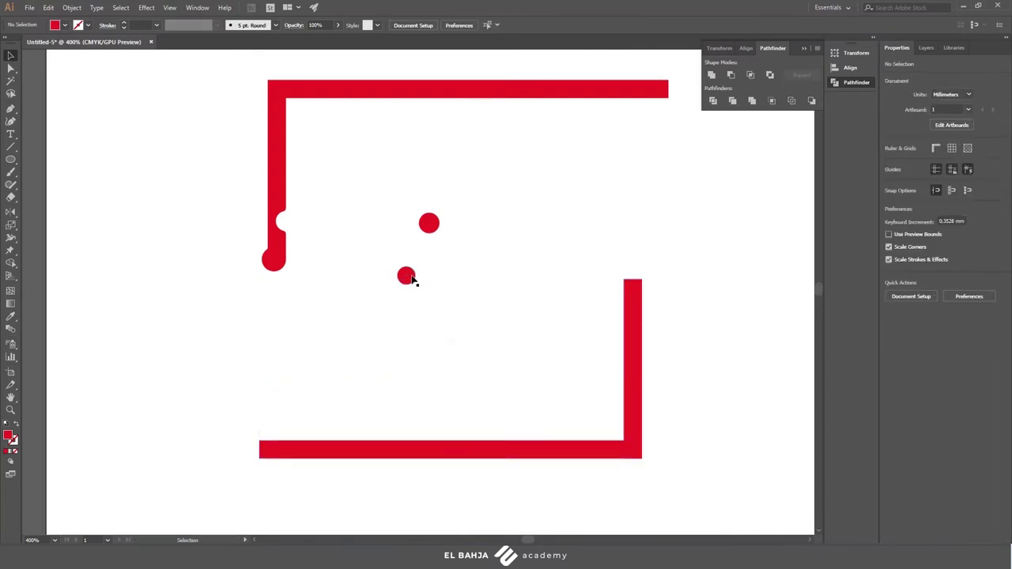
# Place one circle on top of the upright bar and the other on its right side.
pyautogui.moveTo(397, 267); pyautogui.dragTo(654, 280)
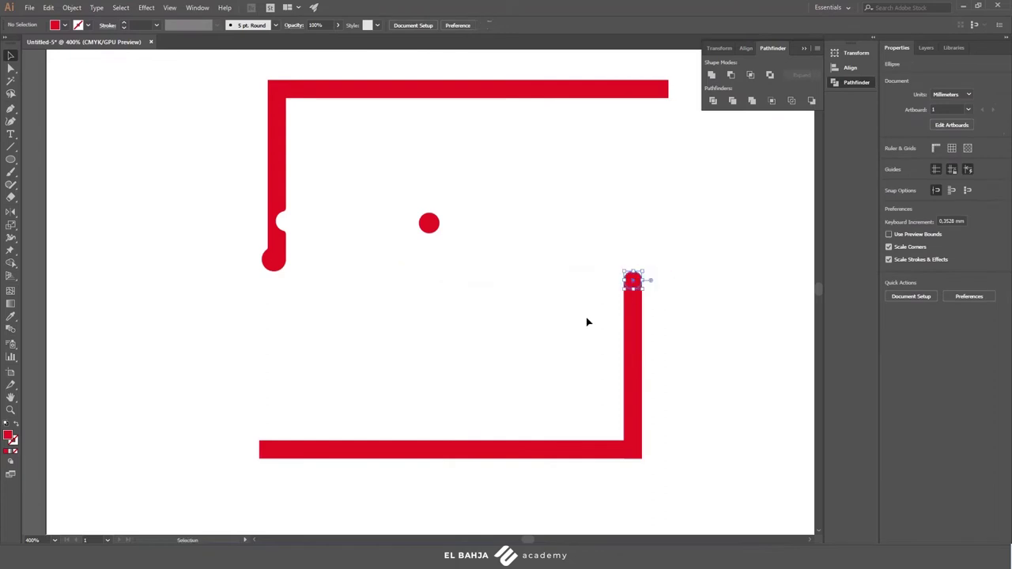
pyautogui.click(469, 253)
pyautogui.moveTo(429, 222)
pyautogui.mouseDown()
pyautogui.moveTo(556, 336)
pyautogui.moveTo(643, 325)
pyautogui.mouseUp()
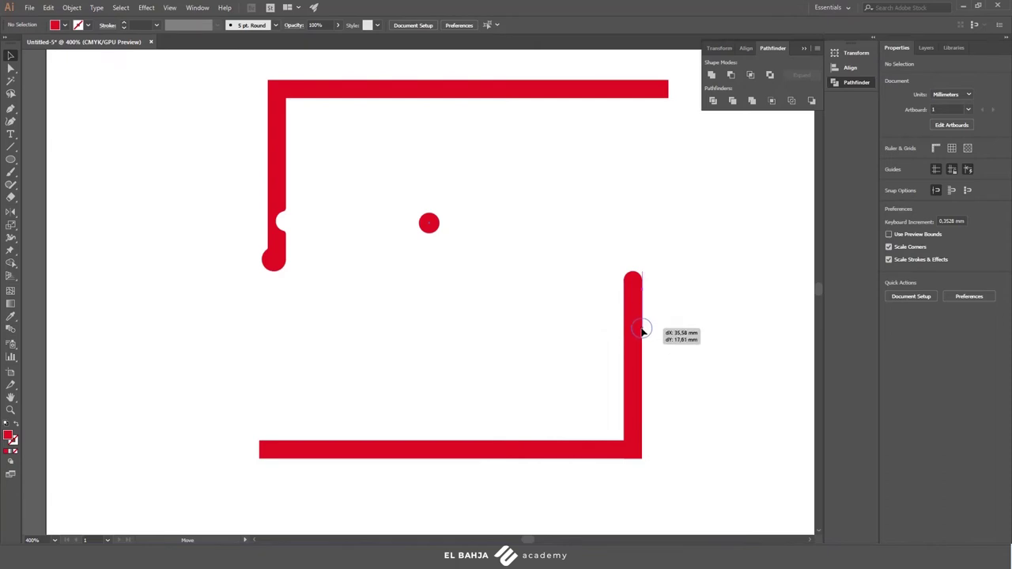
pyautogui.moveTo(644, 324); pyautogui.dragTo(642, 330)
pyautogui.click(691, 272)
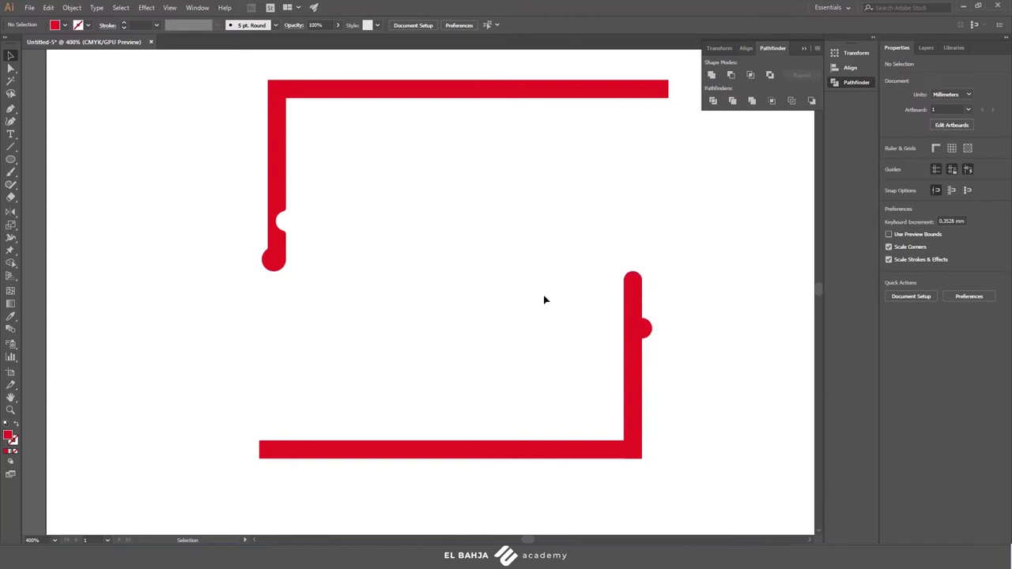
# Unite the bars and circles into one red L-shape with Pathfinder.
pyautogui.moveTo(688, 292); pyautogui.dragTo(491, 430)
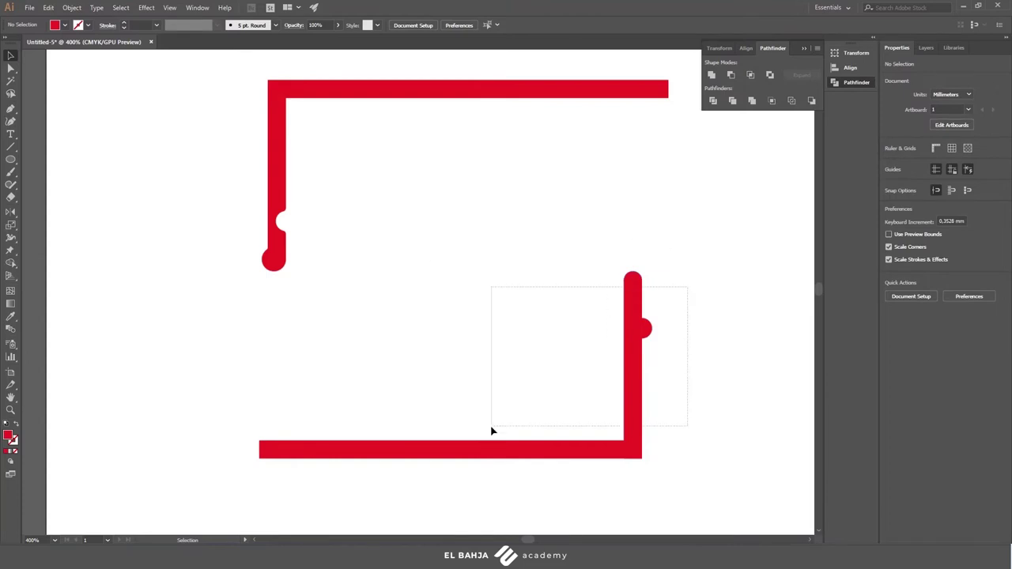
pyautogui.moveTo(722, 239); pyautogui.dragTo(507, 484)
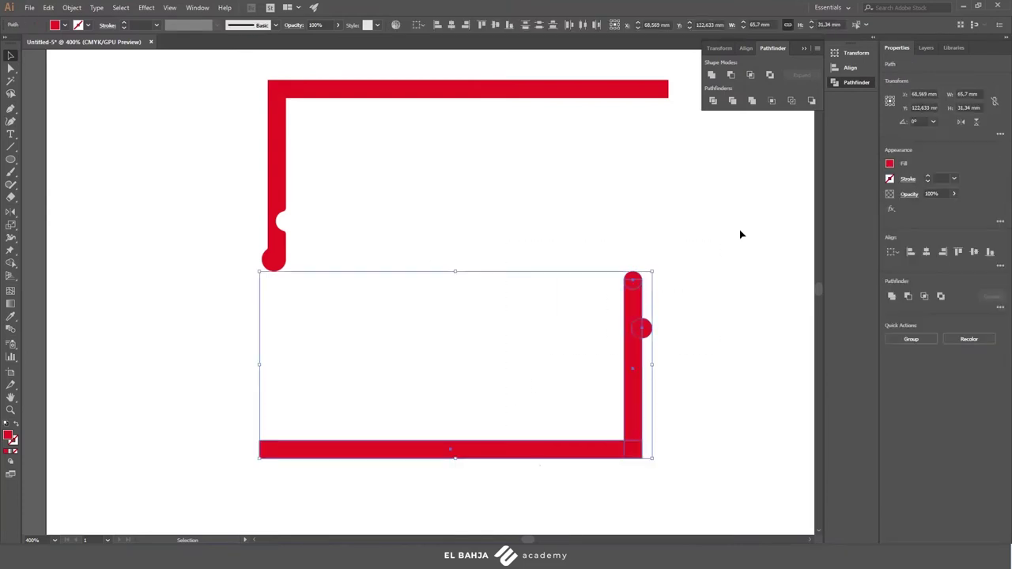
pyautogui.click(711, 75)
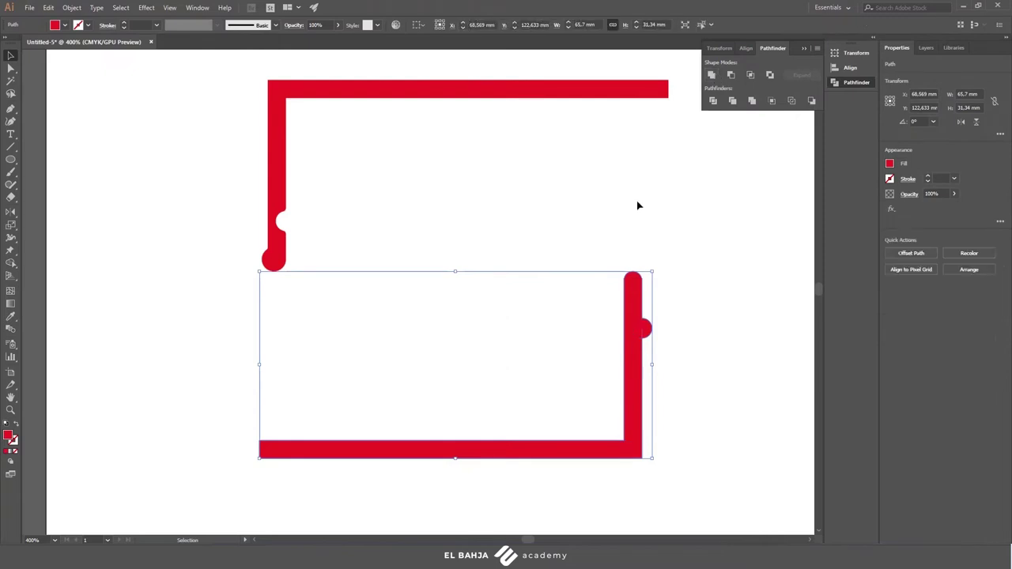
pyautogui.click(637, 206)
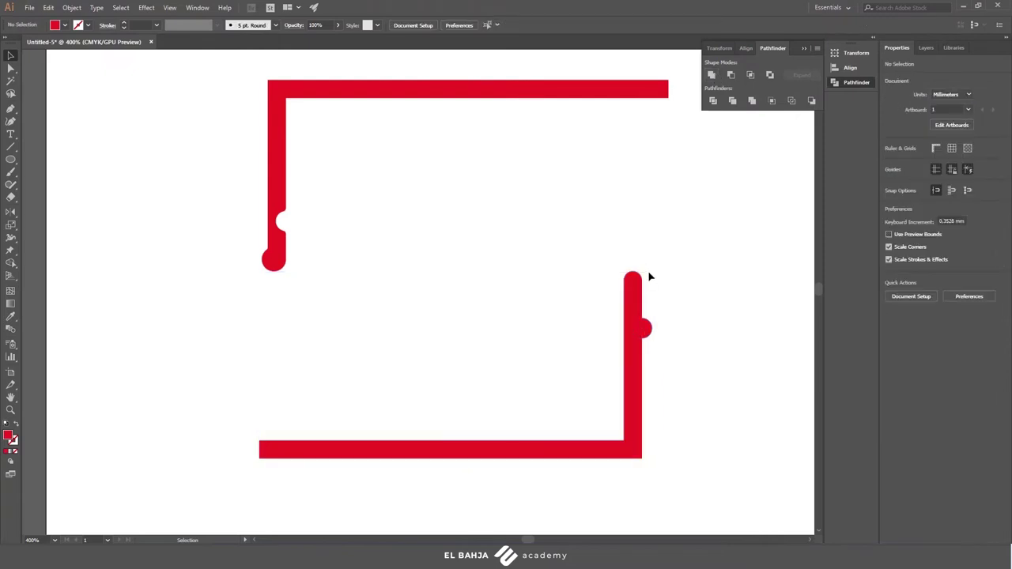
# Round the two anchors where the side bump joins the upright to about 0.35 mm.
pyautogui.click(11, 68)
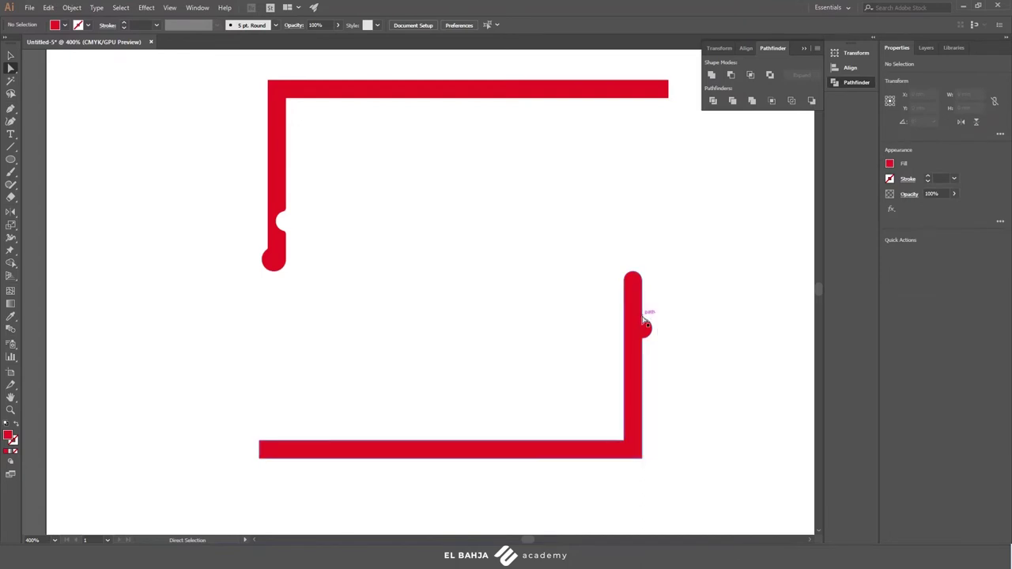
pyautogui.scroll(1, 646, 320)
pyautogui.scroll(3, 641, 323)
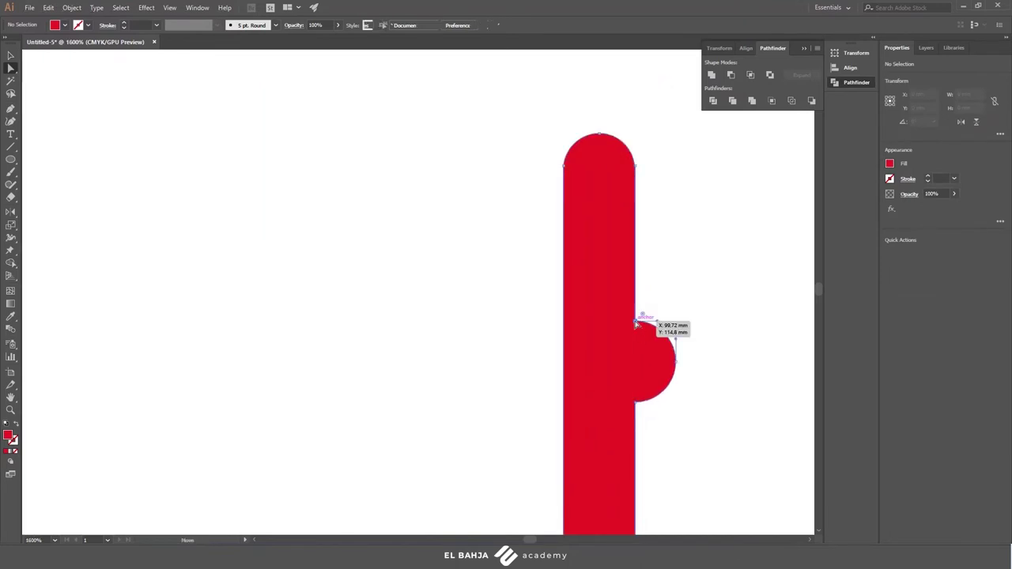
pyautogui.click(636, 322)
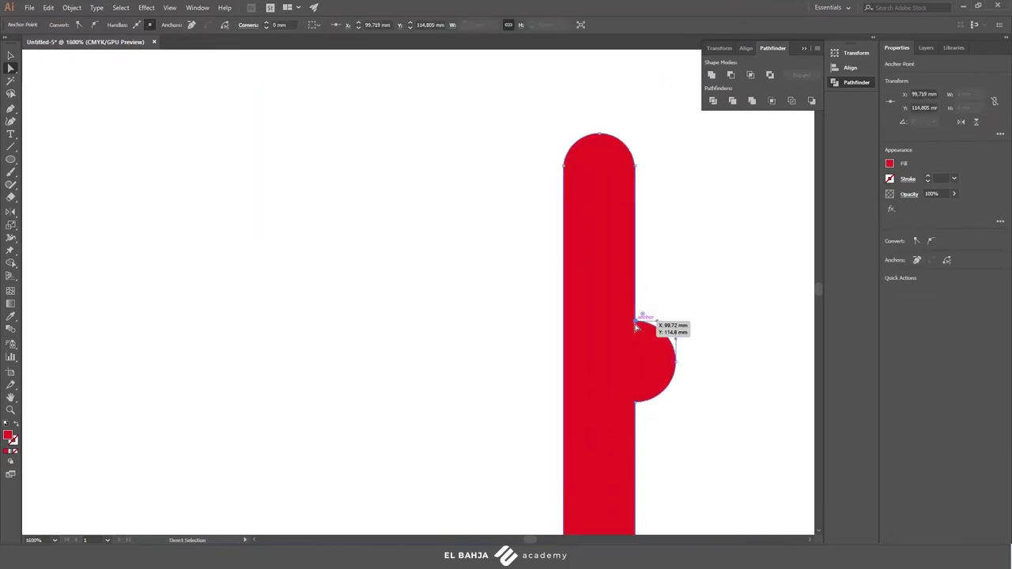
pyautogui.keyDown('shift'); pyautogui.click(635, 404); pyautogui.keyUp('shift')
pyautogui.keyDown('shift'); pyautogui.click(635, 404); pyautogui.keyUp('shift')
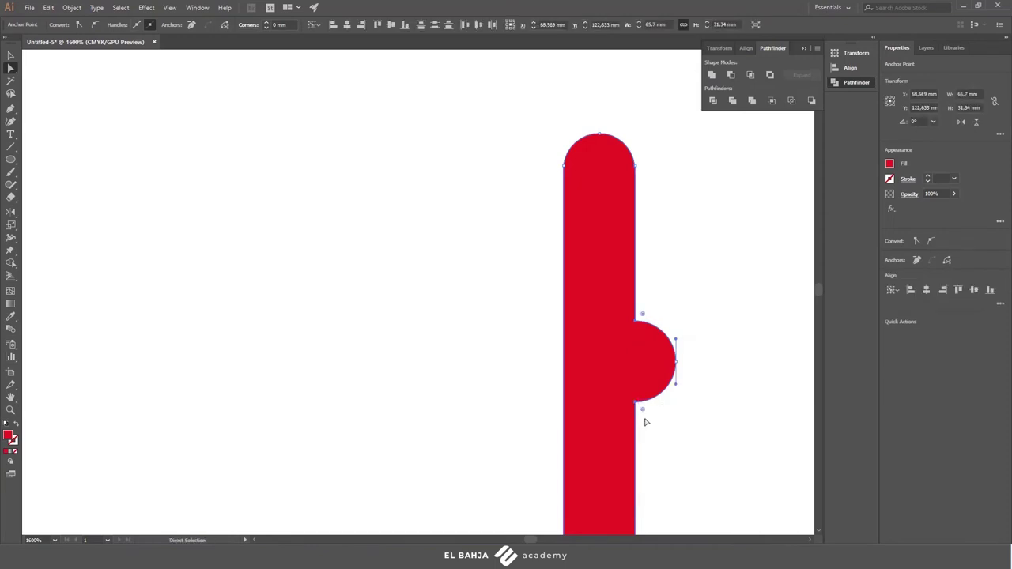
pyautogui.moveTo(643, 412); pyautogui.dragTo(644, 412)
pyautogui.click(355, 207)
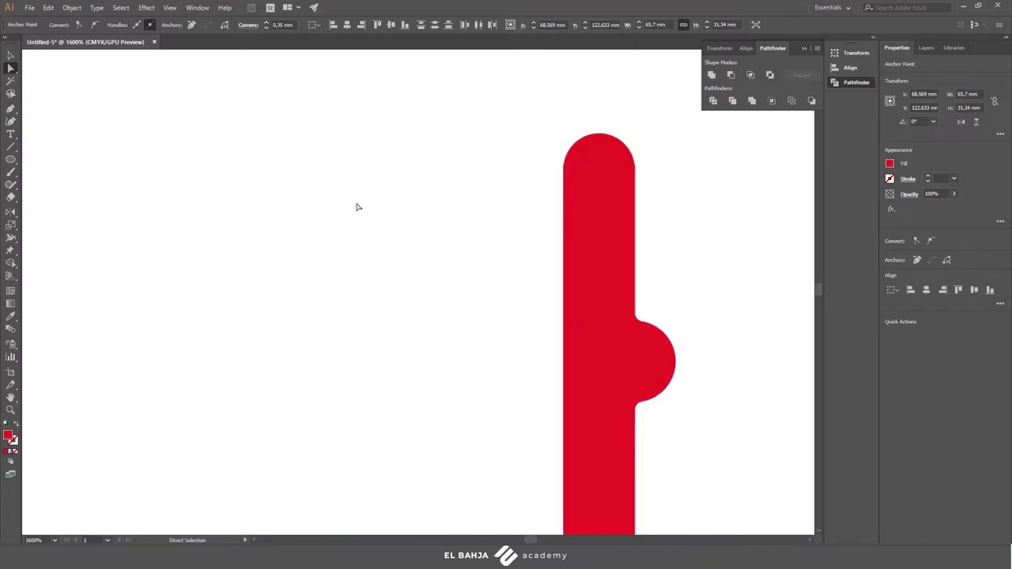
pyautogui.keyDown('alt'); pyautogui.scroll(-2, 357, 205); pyautogui.keyUp('alt')
# Set a 3 mm corner radius on the bend anchor of each red L-shape.
pyautogui.keyDown('alt'); pyautogui.scroll(-2, 359, 206); pyautogui.keyUp('alt')
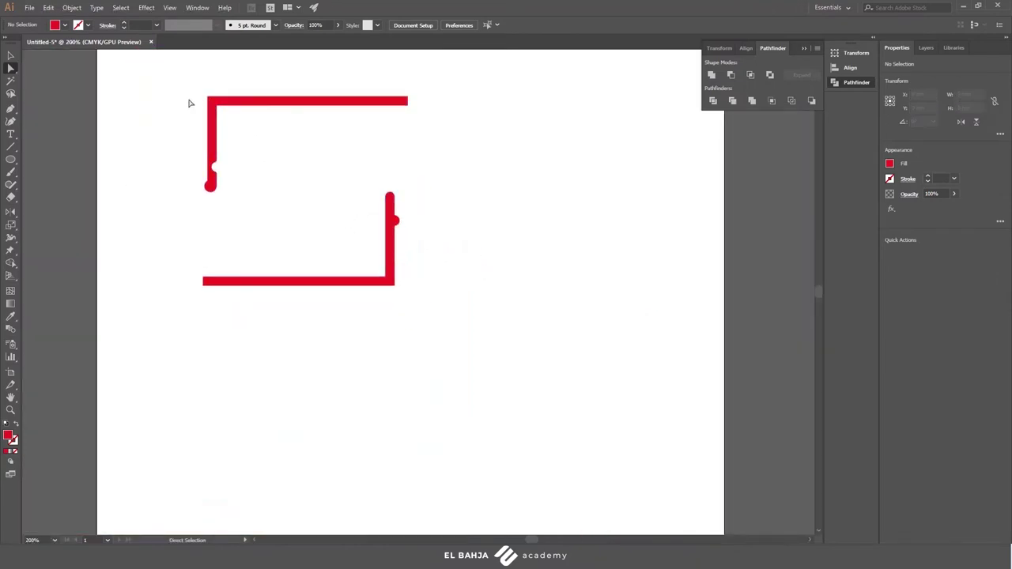
pyautogui.click(388, 285)
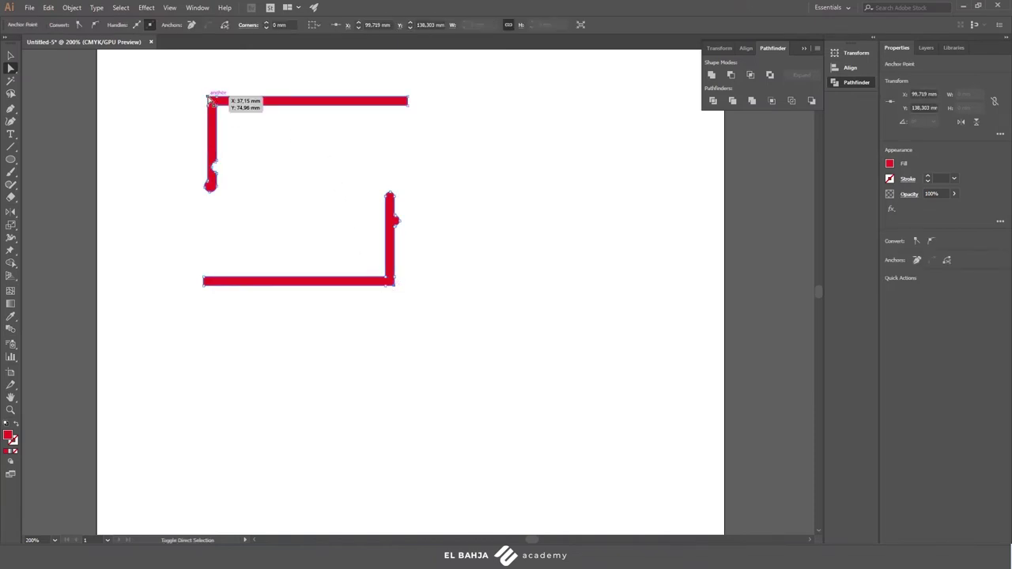
pyautogui.keyDown('shift'); pyautogui.click(208, 98); pyautogui.keyUp('shift')
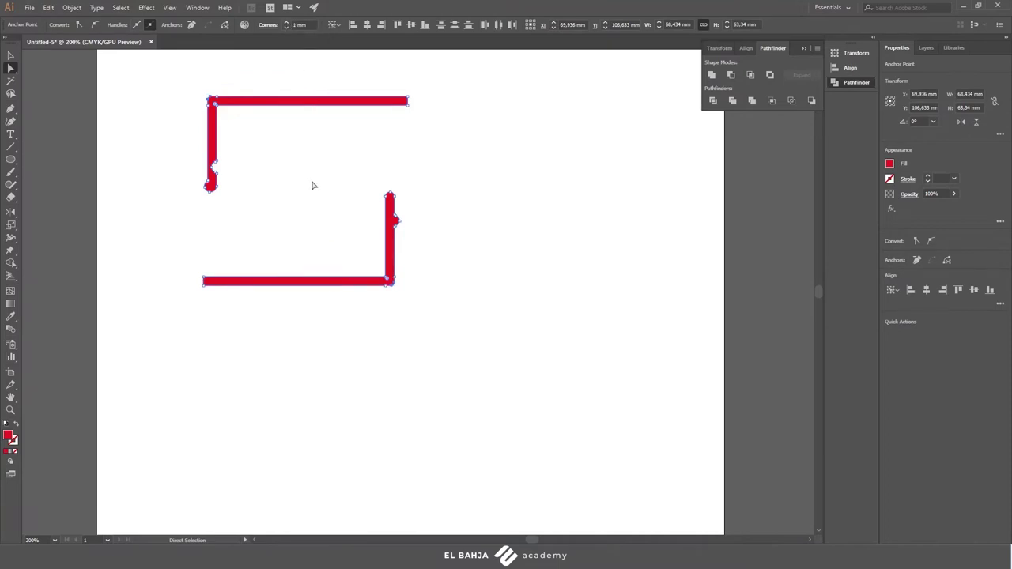
pyautogui.click(295, 25)
pyautogui.write('3')
pyautogui.press('Return')
# Place the L-shapes side by side at the artboard top, with a text object below them.
pyautogui.click(10, 55)
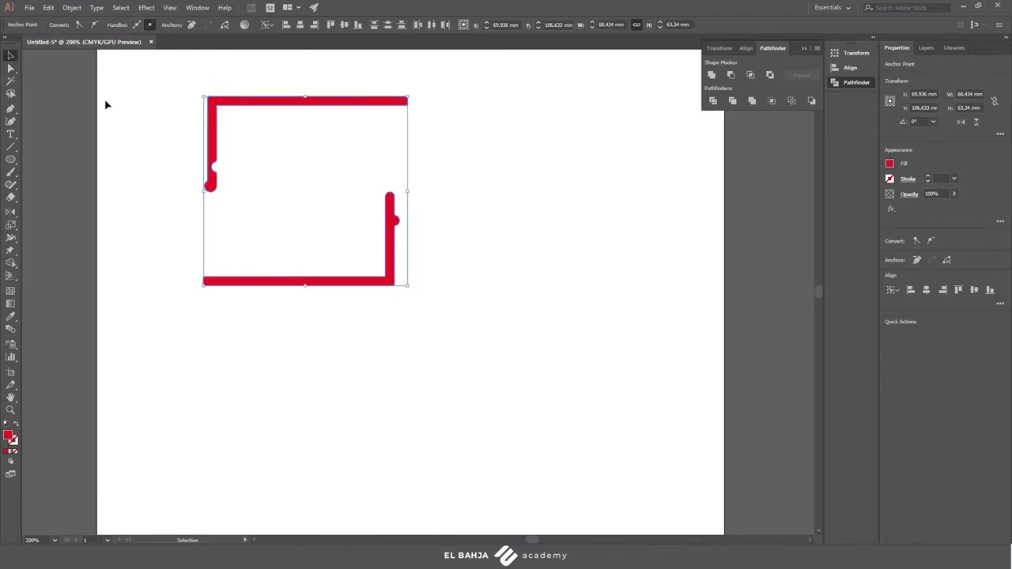
pyautogui.click(321, 76)
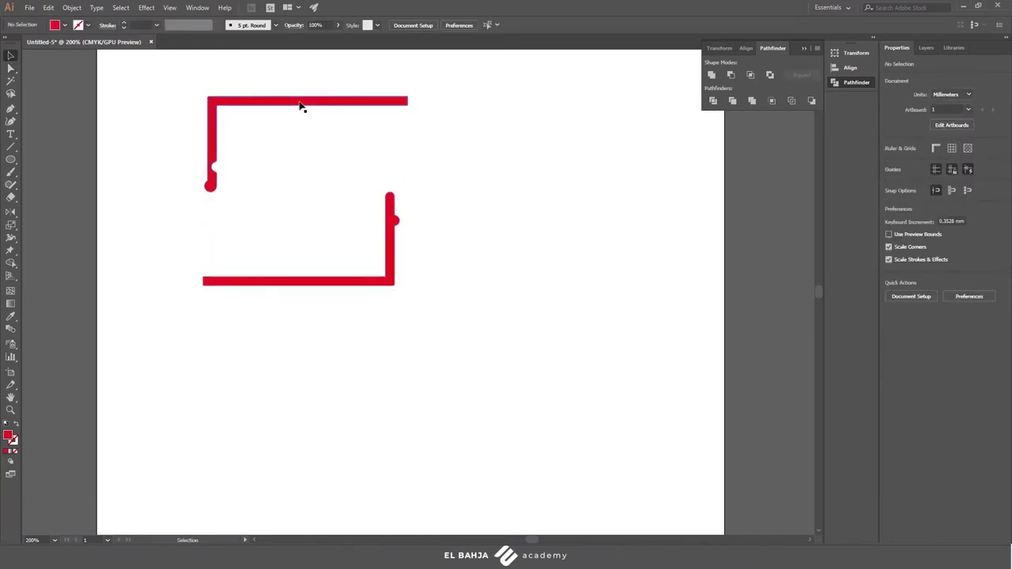
pyautogui.moveTo(302, 103)
pyautogui.mouseDown()
pyautogui.moveTo(352, 105)
pyautogui.moveTo(341, 153)
pyautogui.mouseUp()
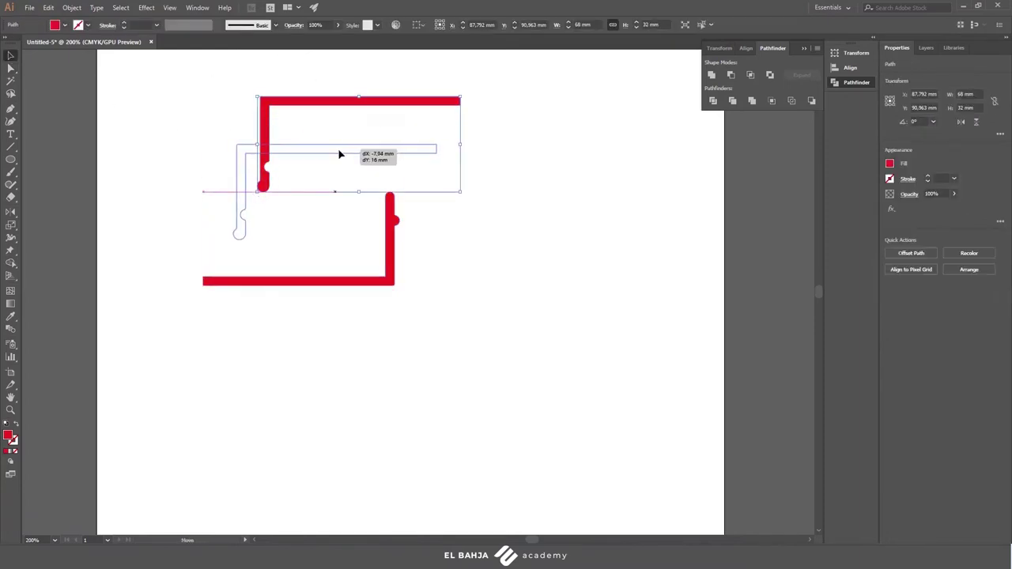
pyautogui.moveTo(361, 282); pyautogui.dragTo(445, 291)
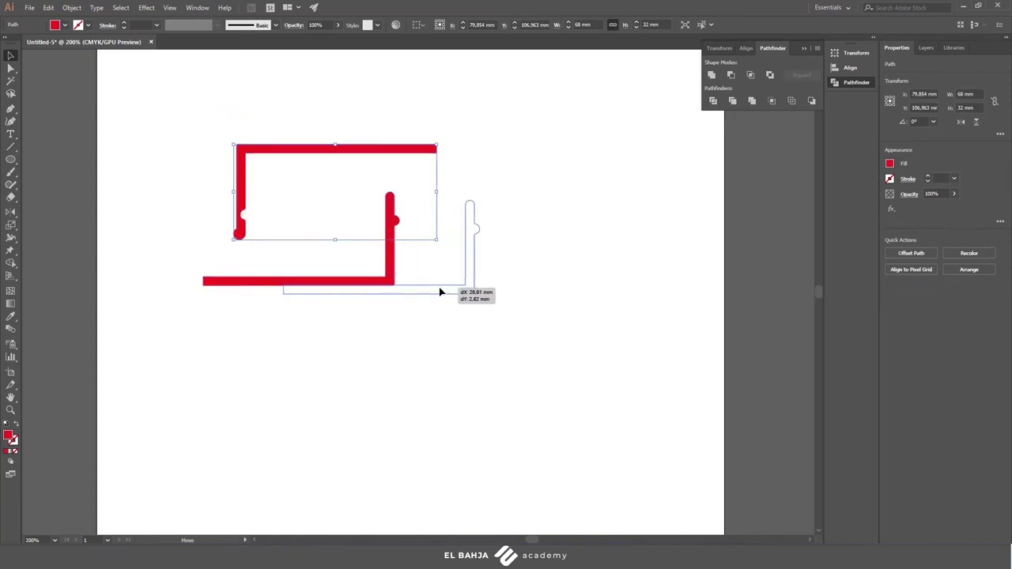
pyautogui.click(522, 117)
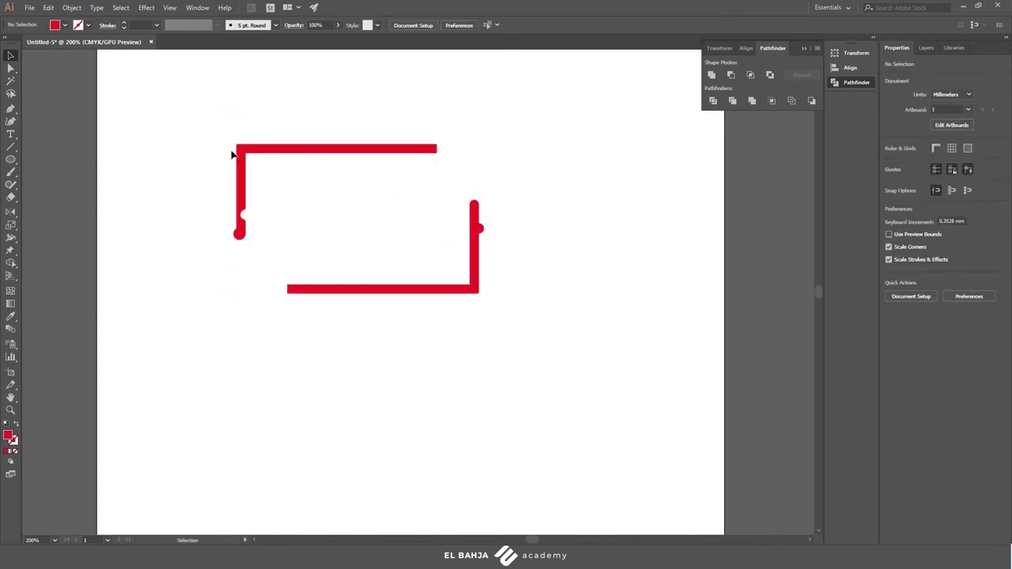
pyautogui.moveTo(369, 149); pyautogui.dragTo(294, 108)
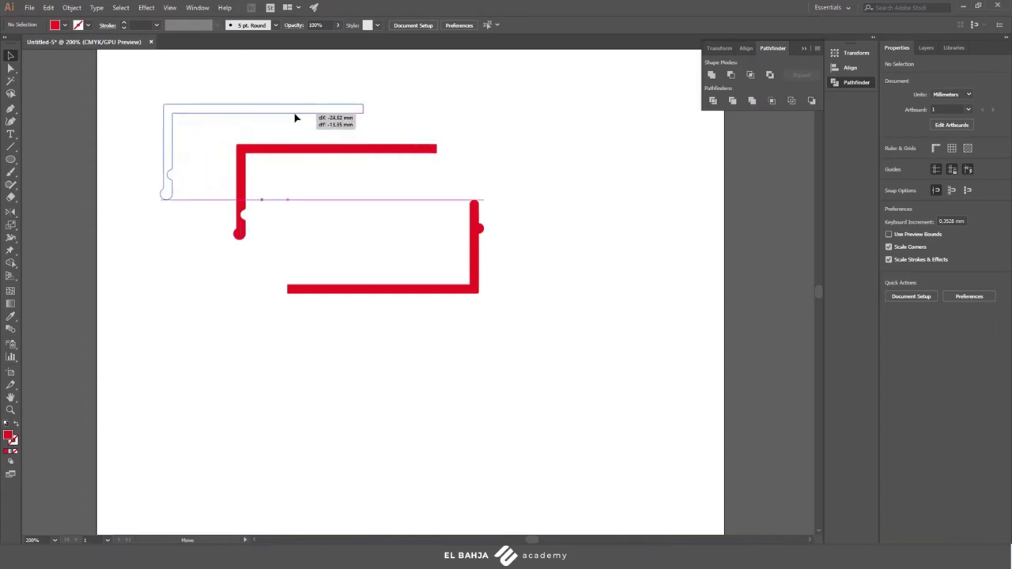
pyautogui.moveTo(471, 281); pyautogui.dragTo(571, 170)
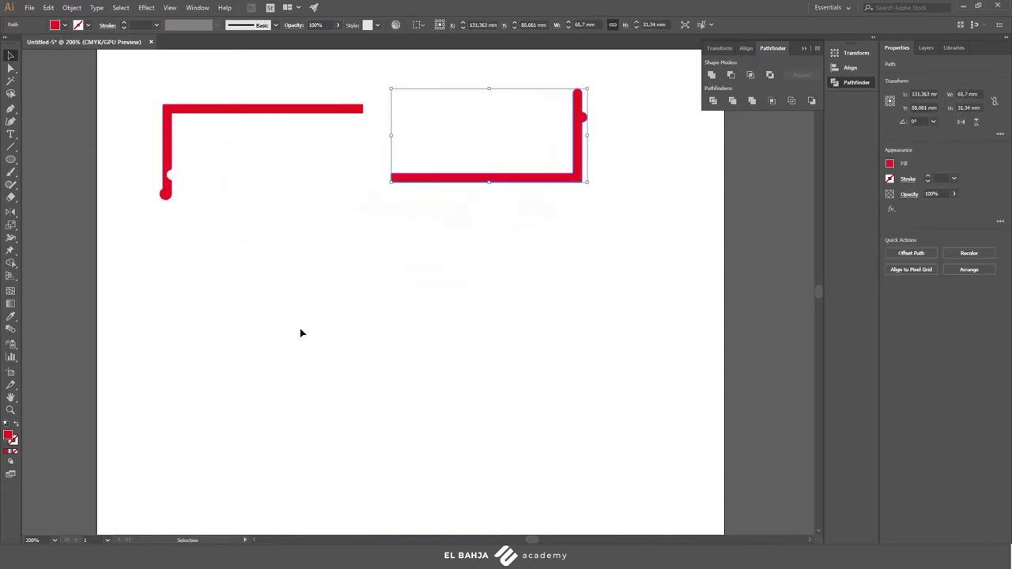
pyautogui.click(300, 330)
pyautogui.click(11, 134)
pyautogui.click(326, 394)
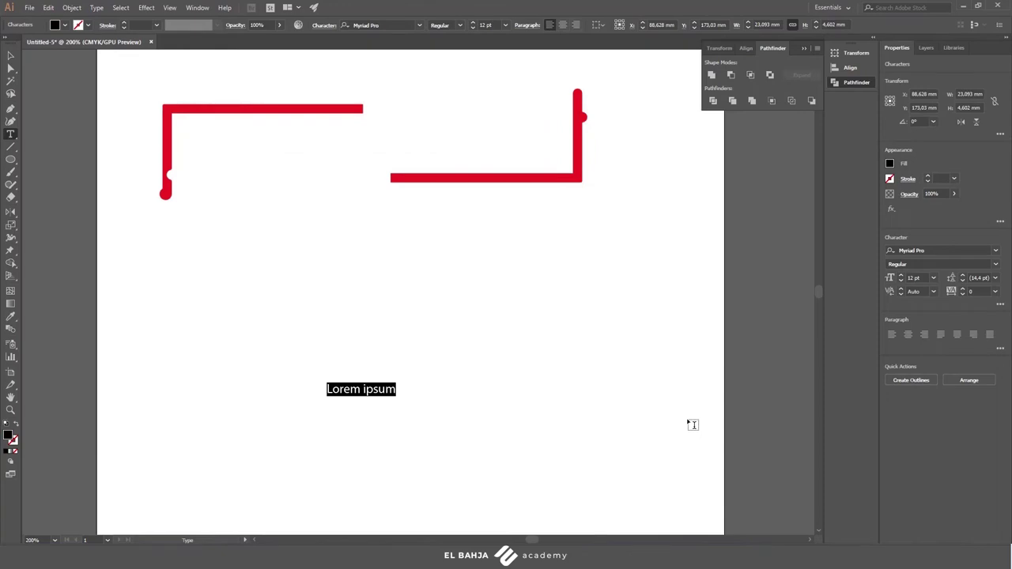
# Type the label texts 'maycare' and 'gly-sold' below the profiles.
pyautogui.write('M')
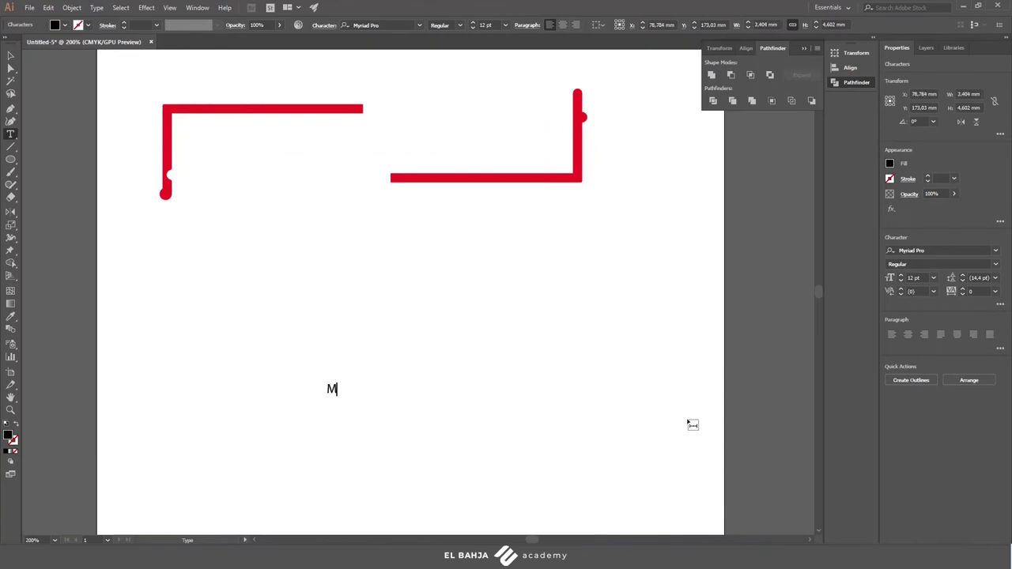
pyautogui.press('BackSpace')
pyautogui.write('mayc')
pyautogui.write('are')
pyautogui.press('Escape')
pyautogui.click(343, 427)
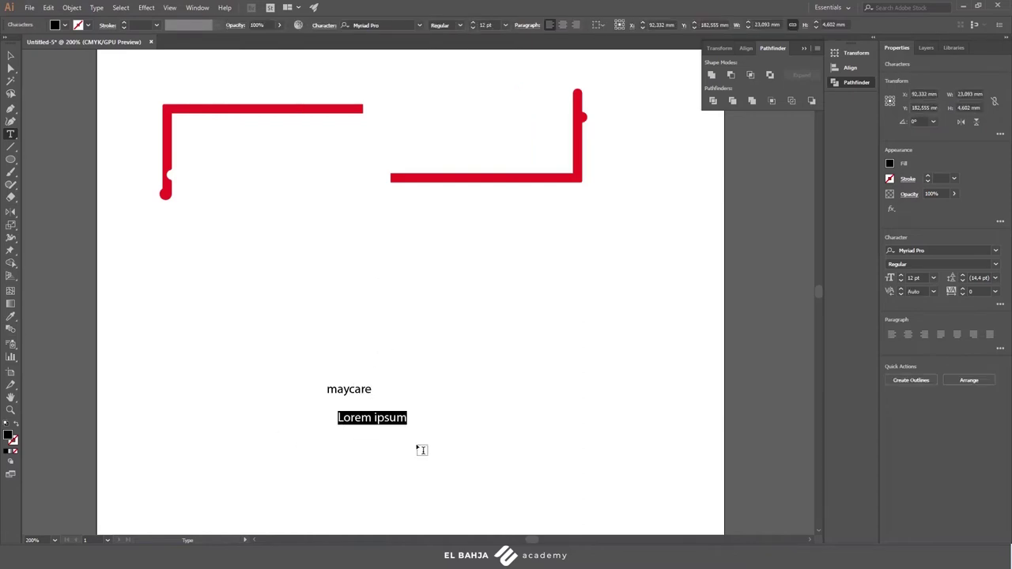
pyautogui.write('g')
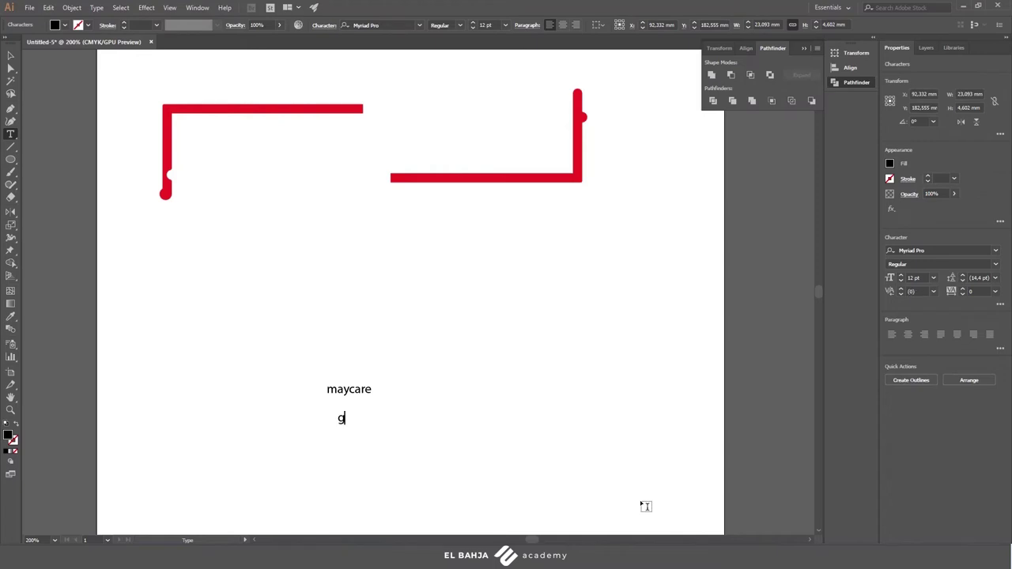
pyautogui.write('ly-sold')
pyautogui.press('Escape')
# Add the texts 'glycerin cream' and 'for the skin protects and softens'.
pyautogui.click(462, 416)
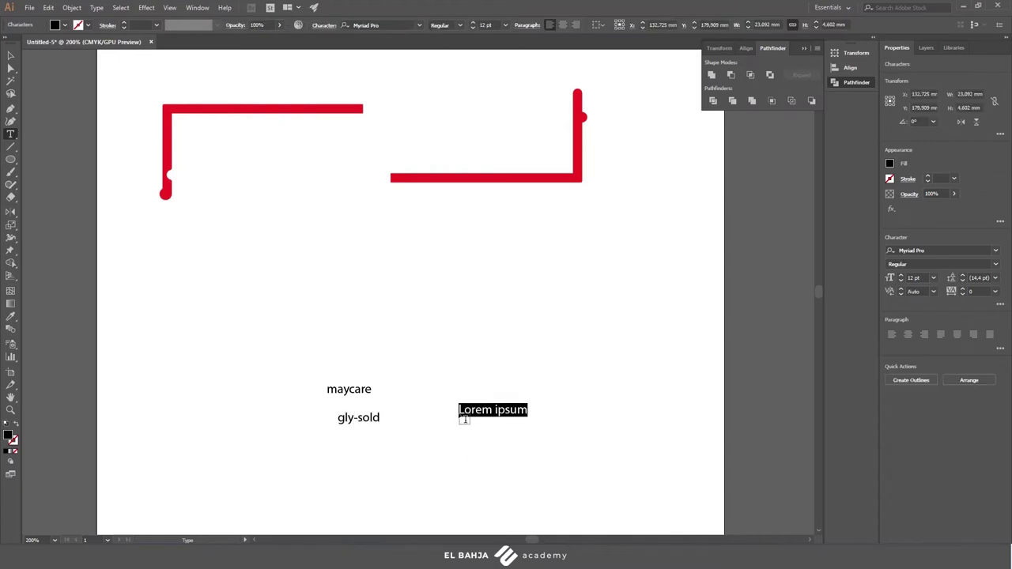
pyautogui.write('glyce')
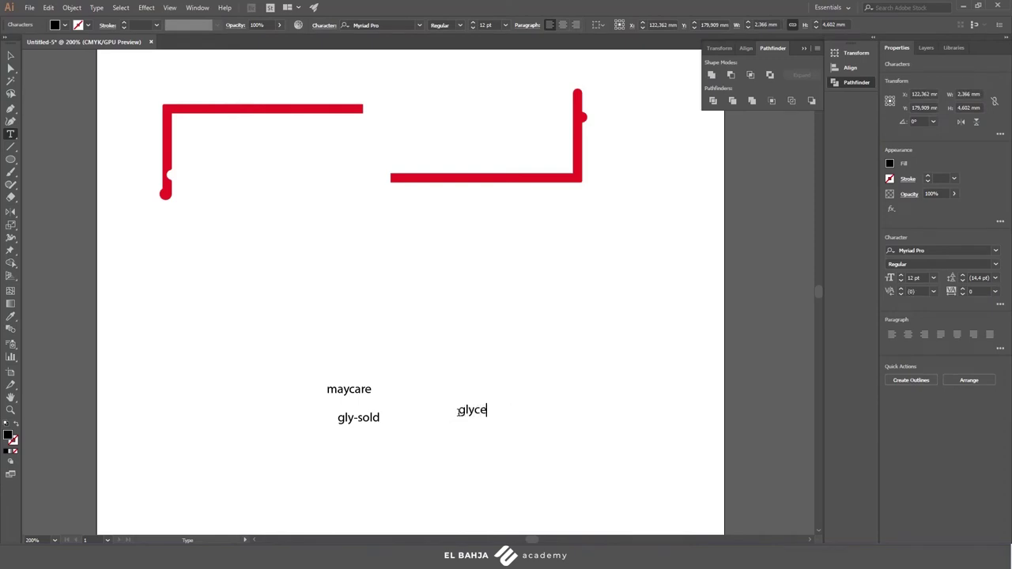
pyautogui.write('rin cre')
pyautogui.write('am')
pyautogui.press('Escape')
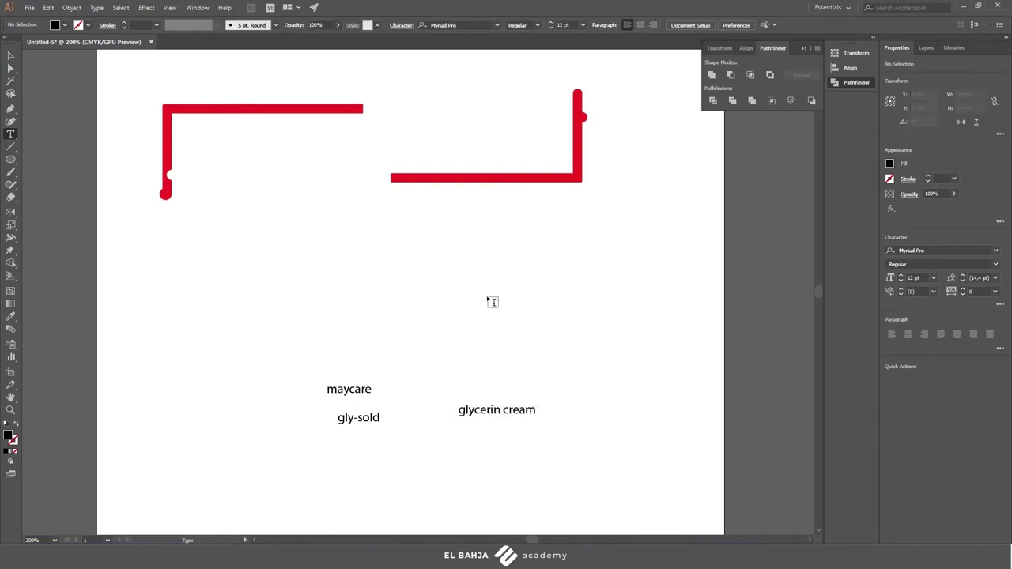
pyautogui.click(489, 300)
pyautogui.write('for the s')
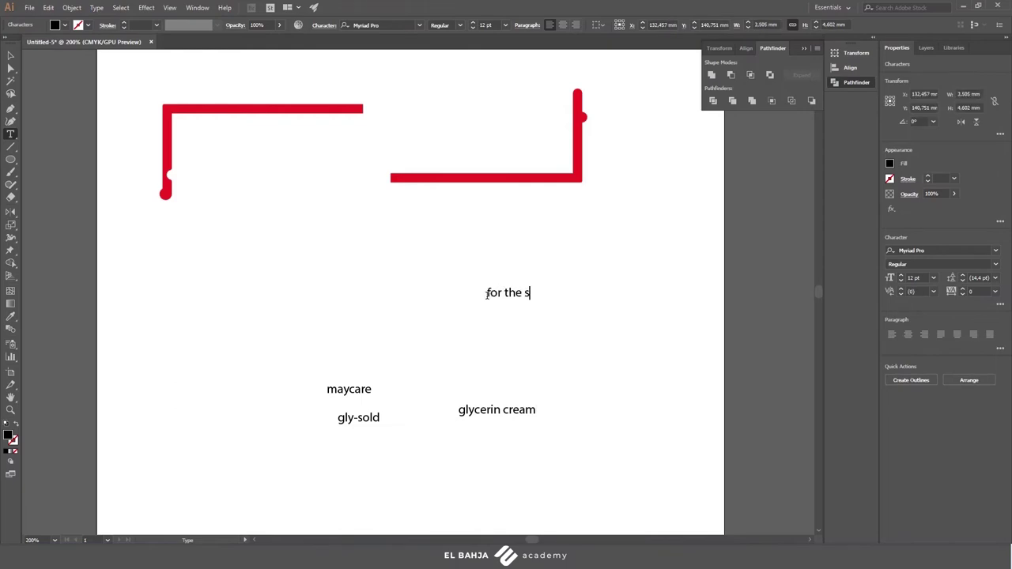
pyautogui.write('kin pro')
pyautogui.write('tects an')
pyautogui.write('d soften')
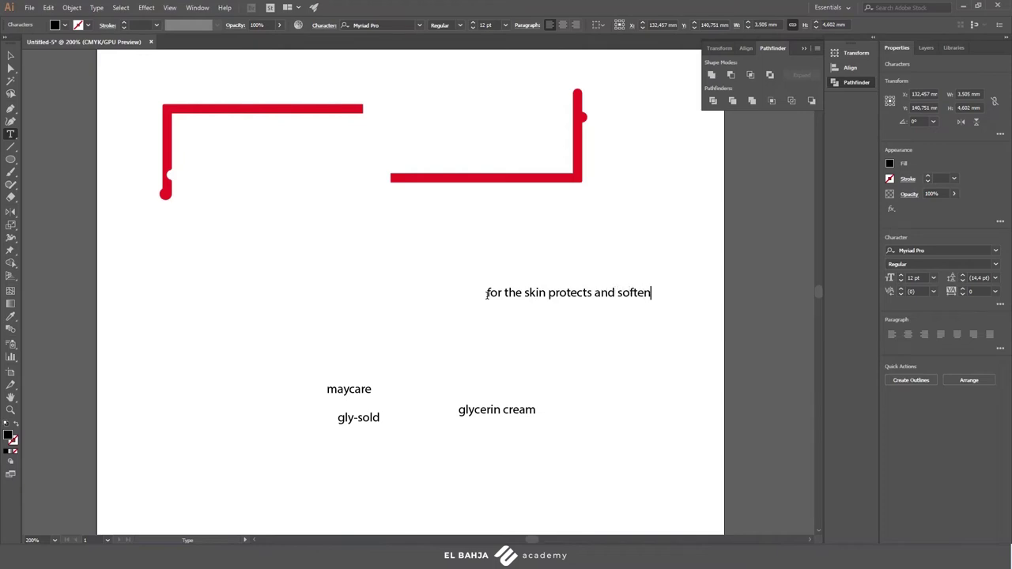
pyautogui.write('s')
pyautogui.click(10, 57)
pyautogui.click(491, 324)
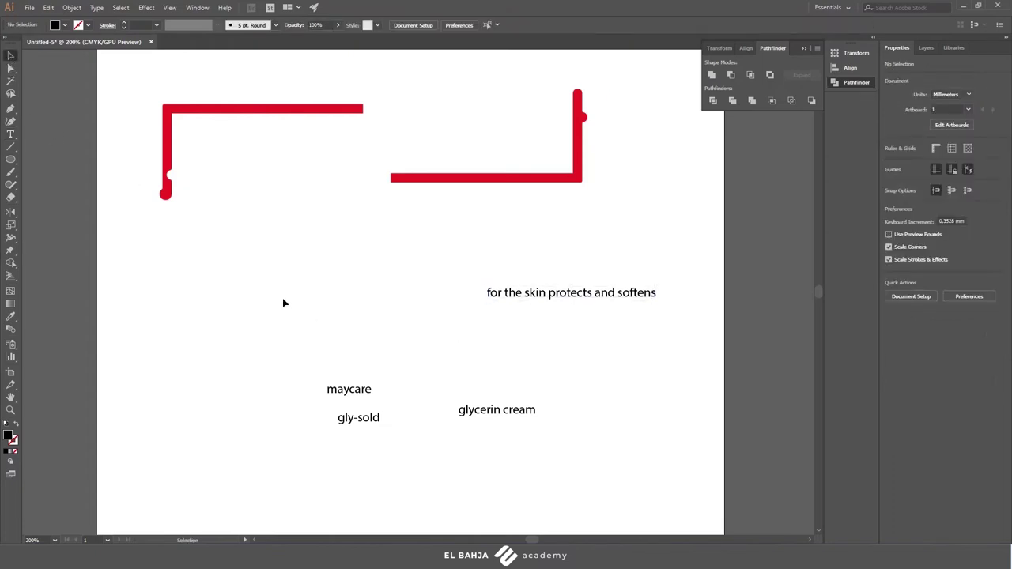
# Set all label texts in Verdana and move them left toward the artboard centre.
pyautogui.moveTo(280, 267); pyautogui.dragTo(656, 451)
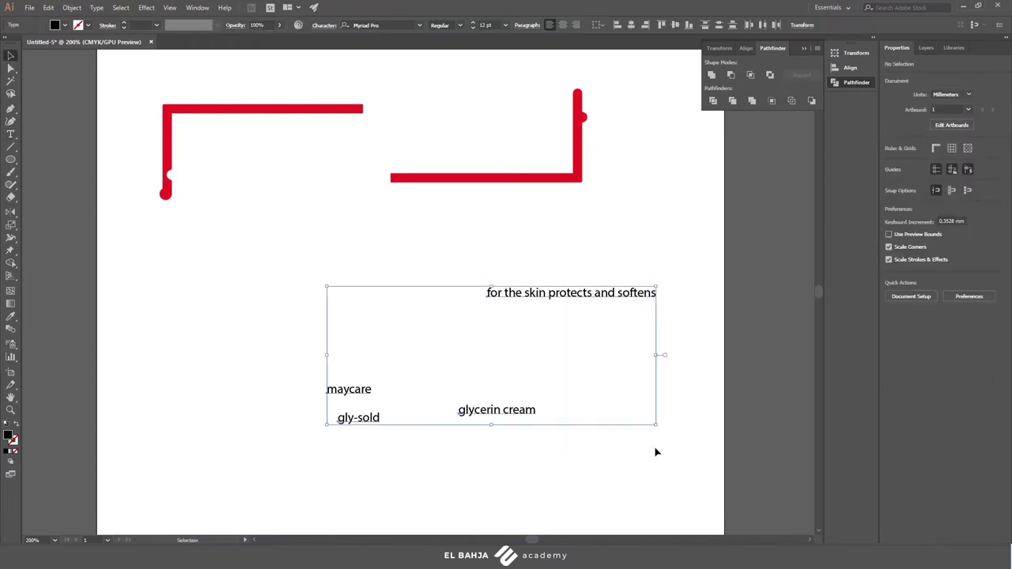
pyautogui.click(380, 24)
pyautogui.write('verda')
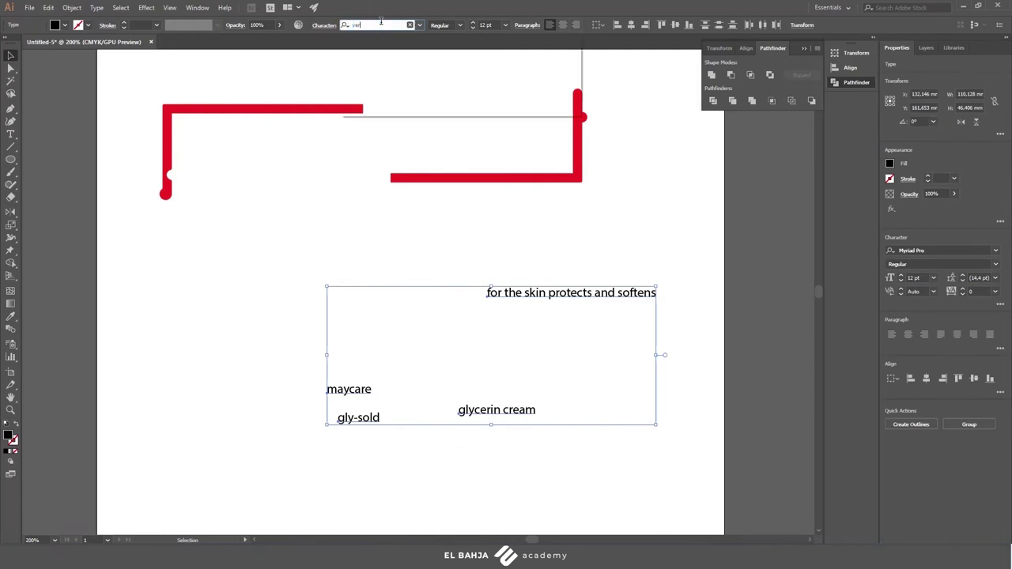
pyautogui.click(379, 57)
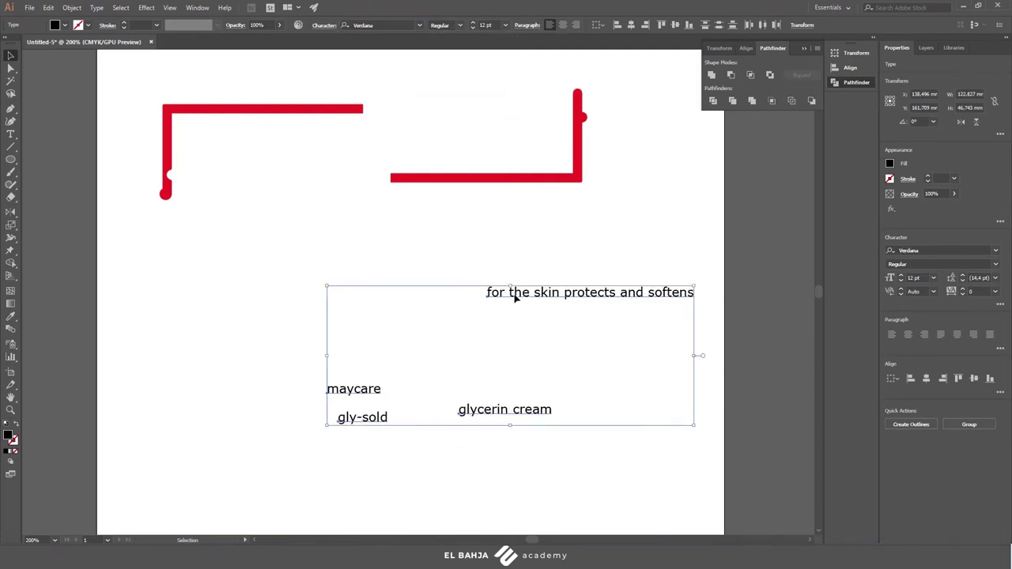
pyautogui.moveTo(535, 300); pyautogui.dragTo(420, 294)
pyautogui.click(417, 472)
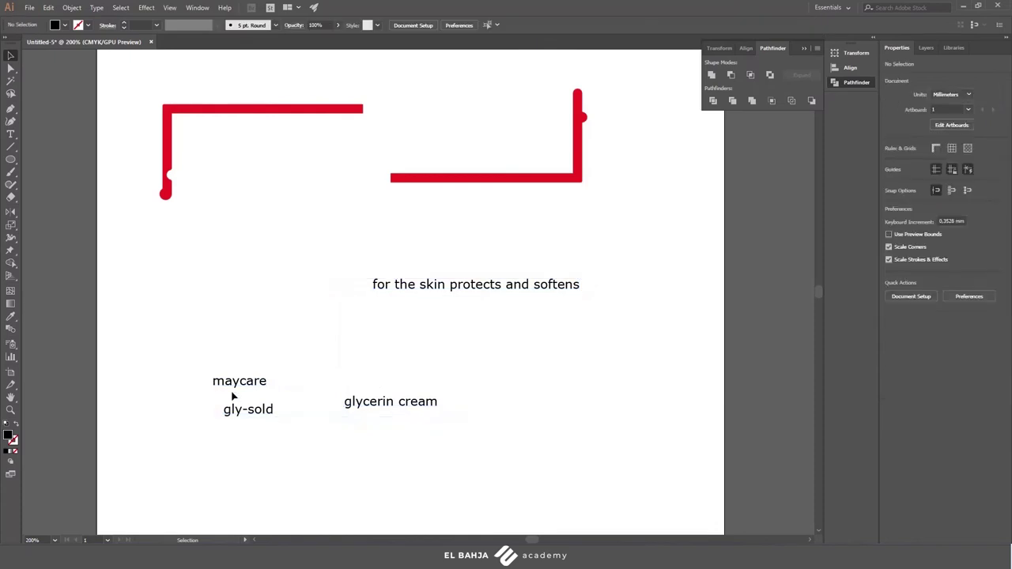
# Apply All Caps to the maycare, gly-sold and glycerin cream texts.
pyautogui.moveTo(170, 332); pyautogui.dragTo(620, 473)
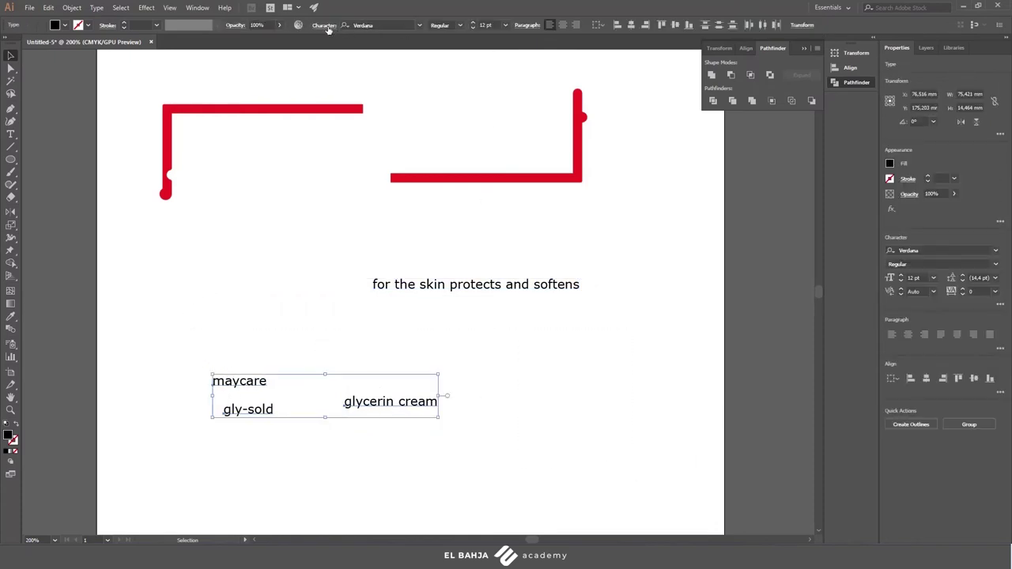
pyautogui.click(324, 25)
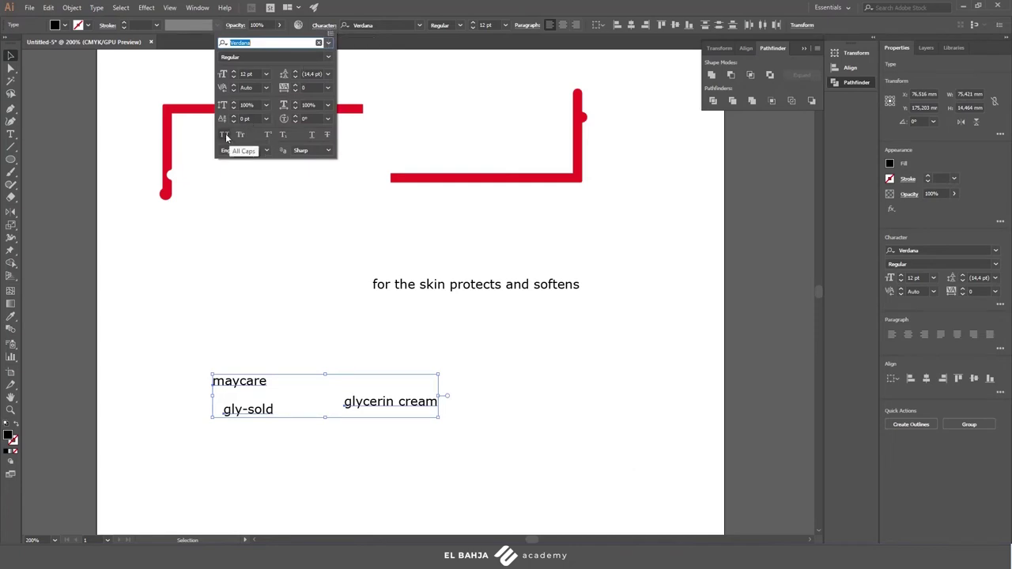
pyautogui.click(225, 135)
pyautogui.click(280, 306)
pyautogui.click(270, 347)
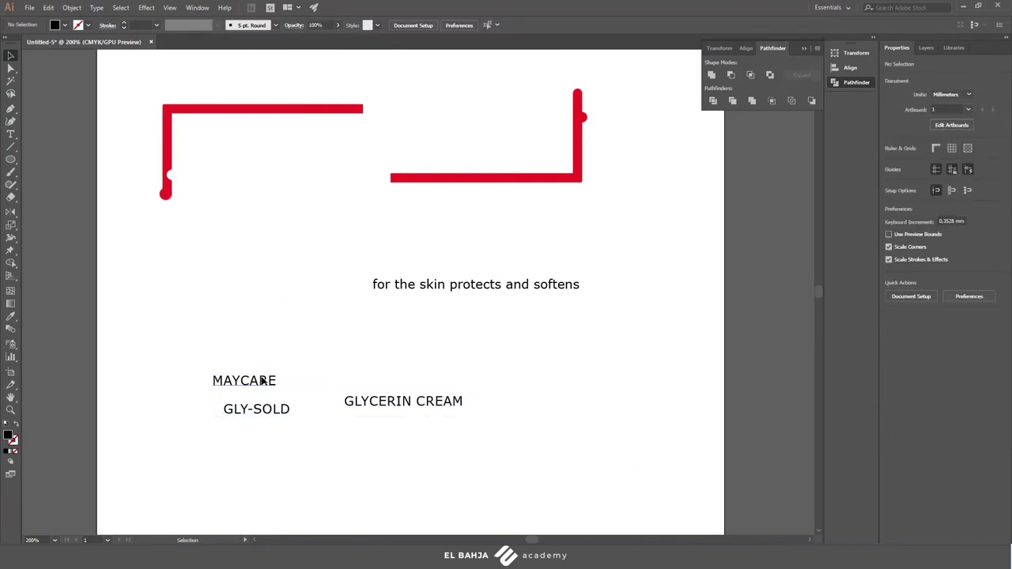
pyautogui.click(259, 385)
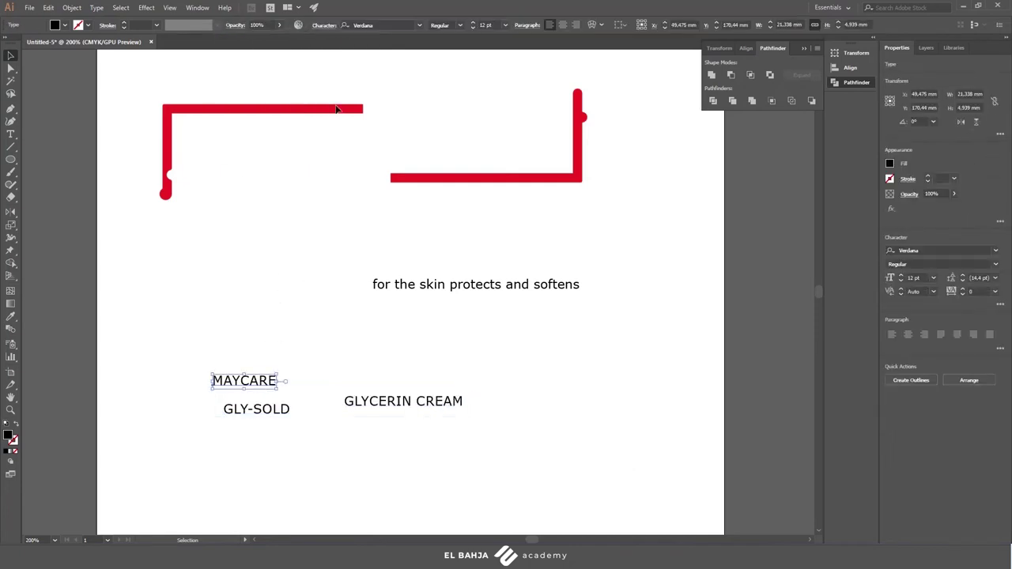
# Stretch MAYCARE to 175% horizontal scale in the Character panel.
pyautogui.click(328, 26)
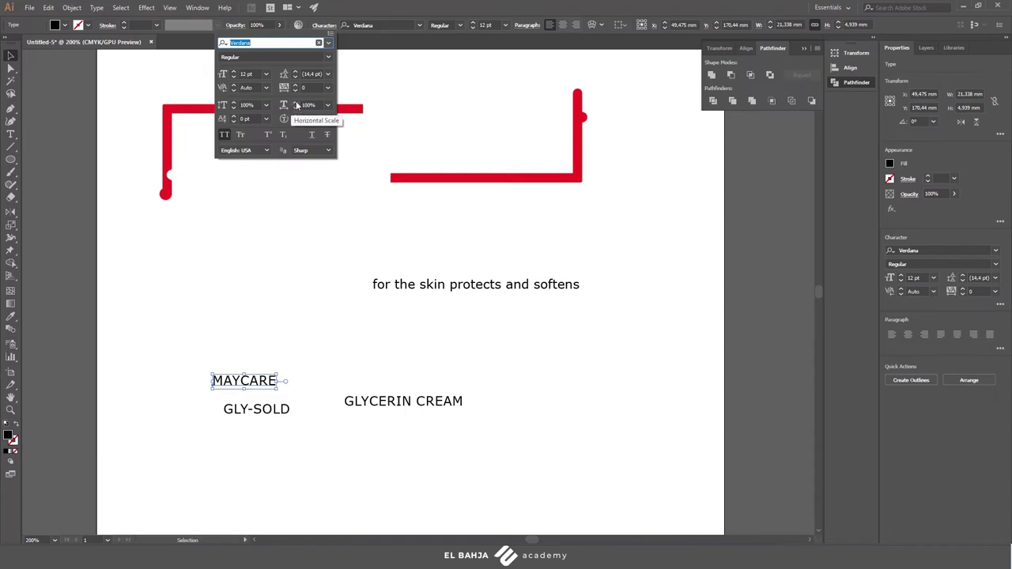
pyautogui.click(327, 105)
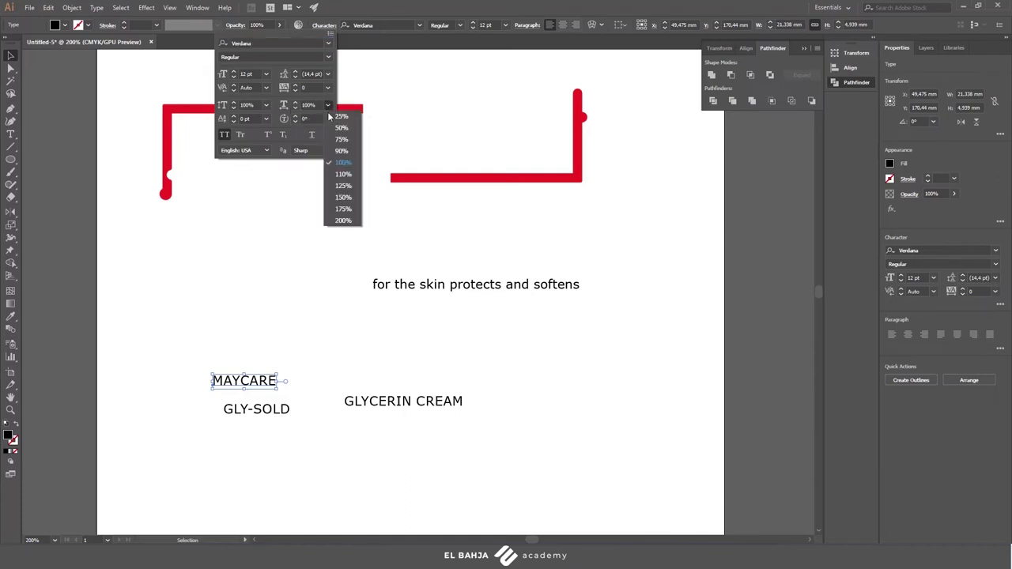
pyautogui.click(344, 208)
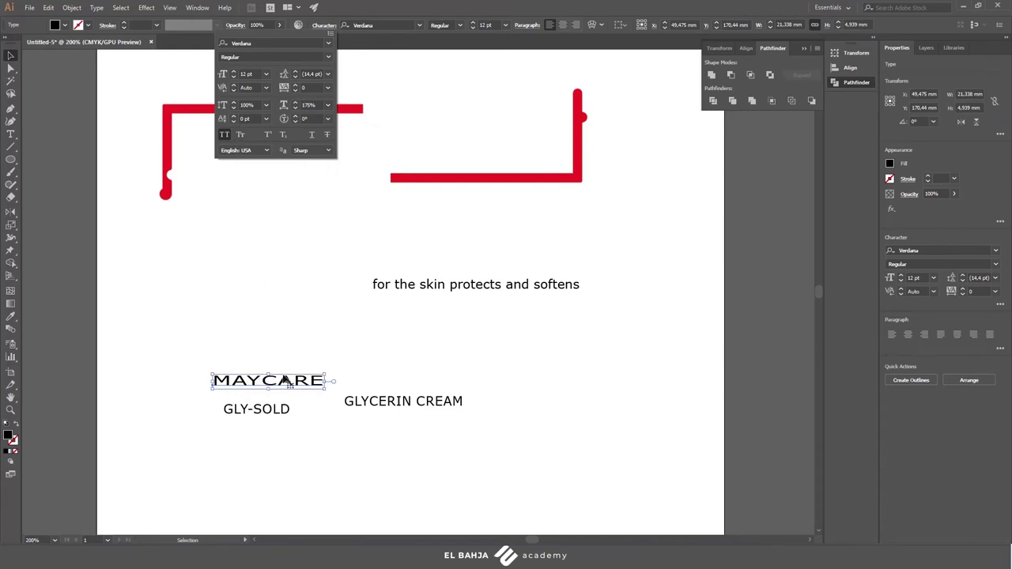
pyautogui.click(261, 385)
# Make the letters MAY in MAYCARE bold.
pyautogui.doubleClick(261, 383)
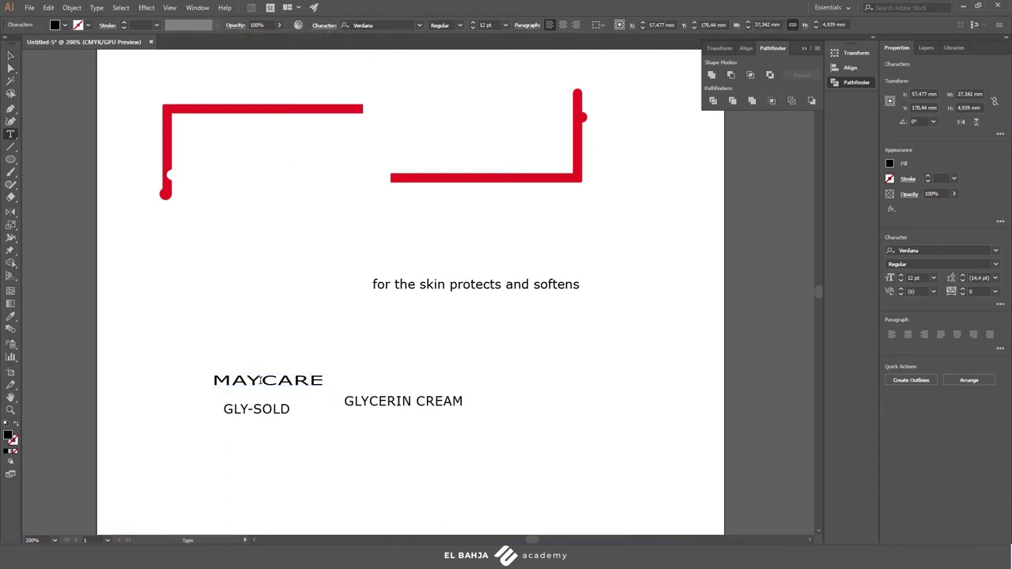
pyautogui.doubleClick(262, 382)
pyautogui.click(261, 380)
pyautogui.moveTo(260, 380); pyautogui.dragTo(204, 381)
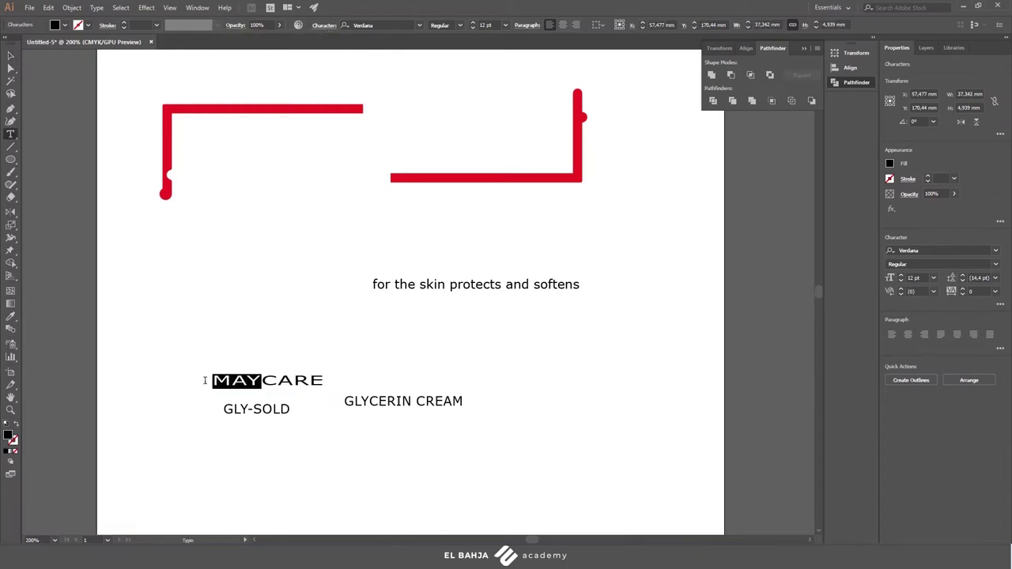
pyautogui.click(459, 25)
pyautogui.click(448, 57)
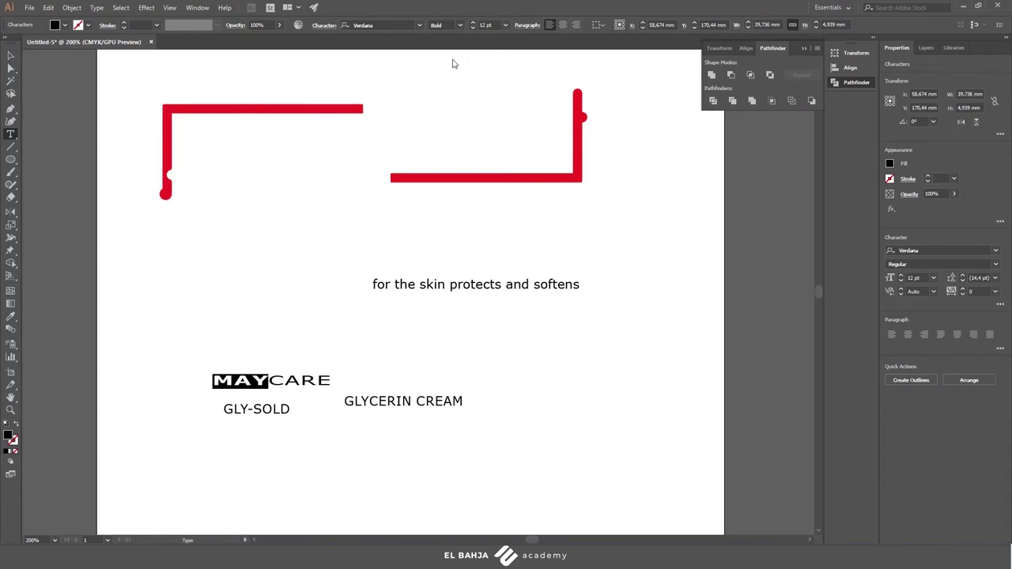
pyautogui.click(11, 55)
# Move MAYCARE up above the other label text.
pyautogui.click(226, 357)
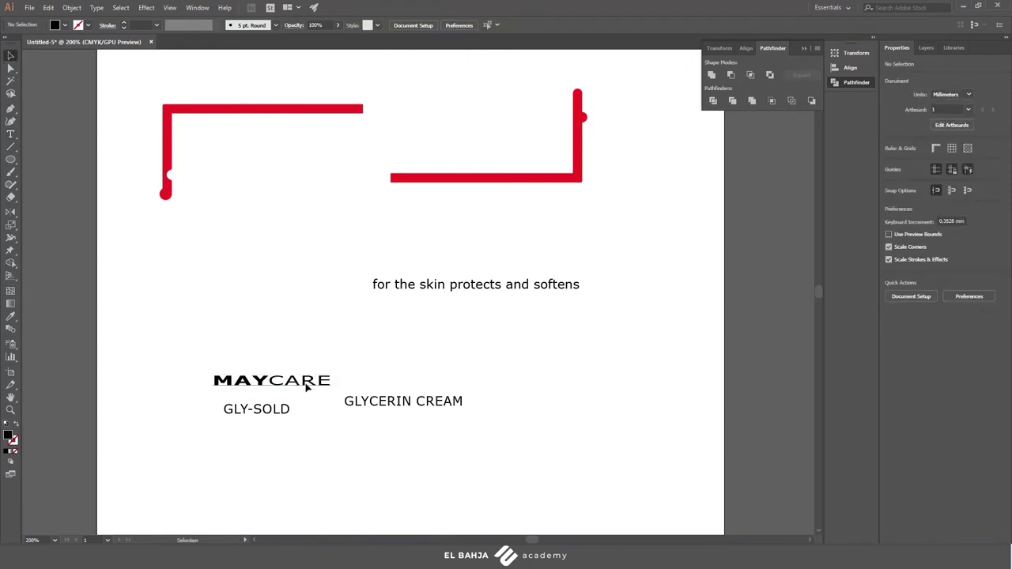
pyautogui.moveTo(309, 384); pyautogui.dragTo(382, 332)
pyautogui.click(412, 407)
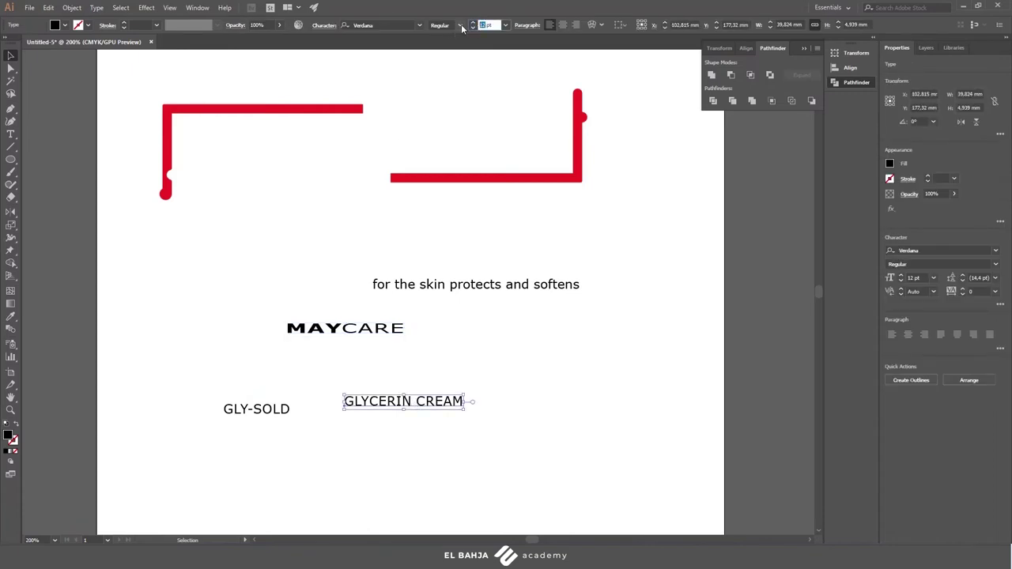
# Set GLYCERIN CREAM to 30 pt and move it just under MAYCARE.
pyautogui.write('30')
pyautogui.press('Return')
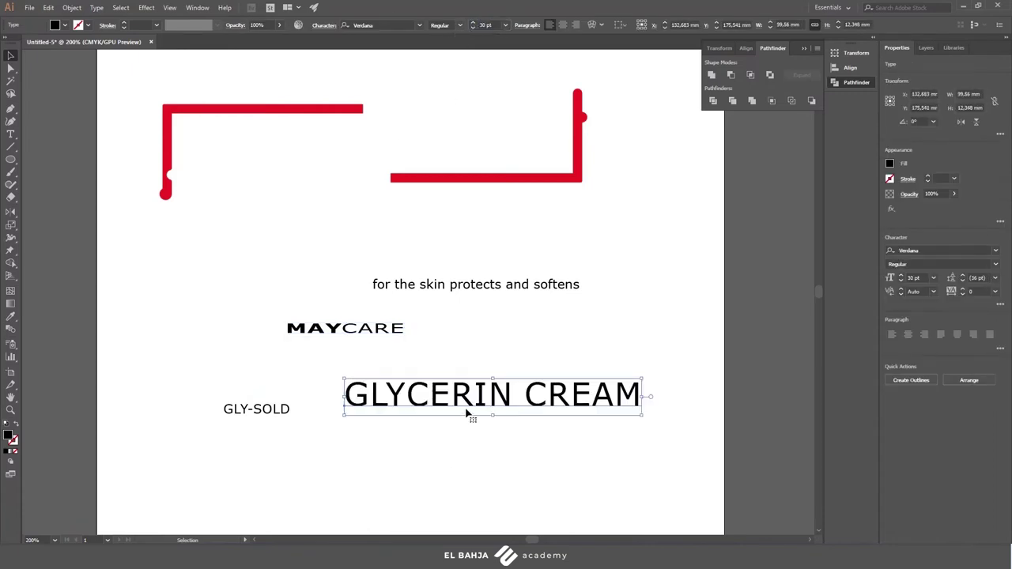
pyautogui.moveTo(467, 412); pyautogui.dragTo(332, 381)
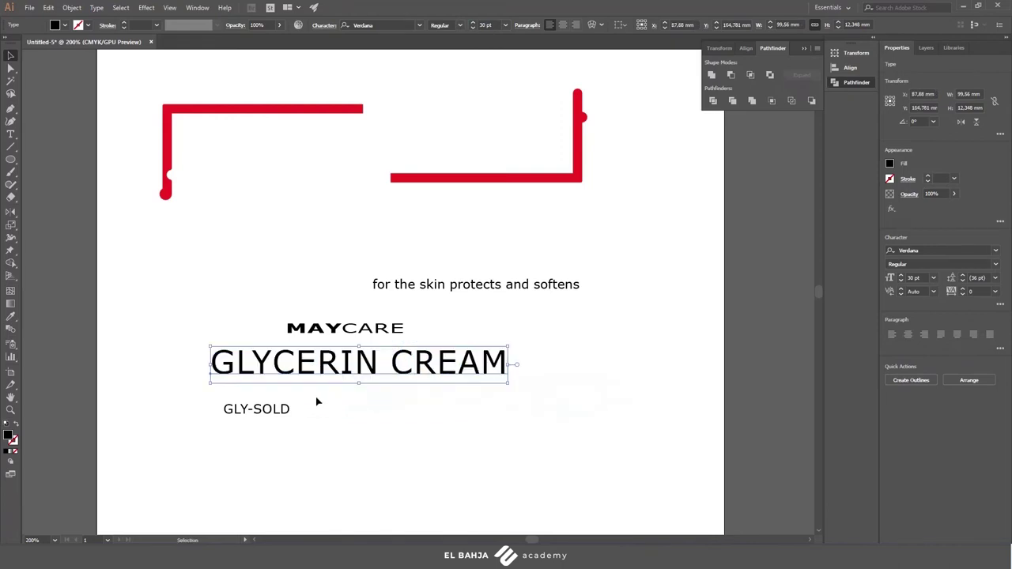
pyautogui.press('t')
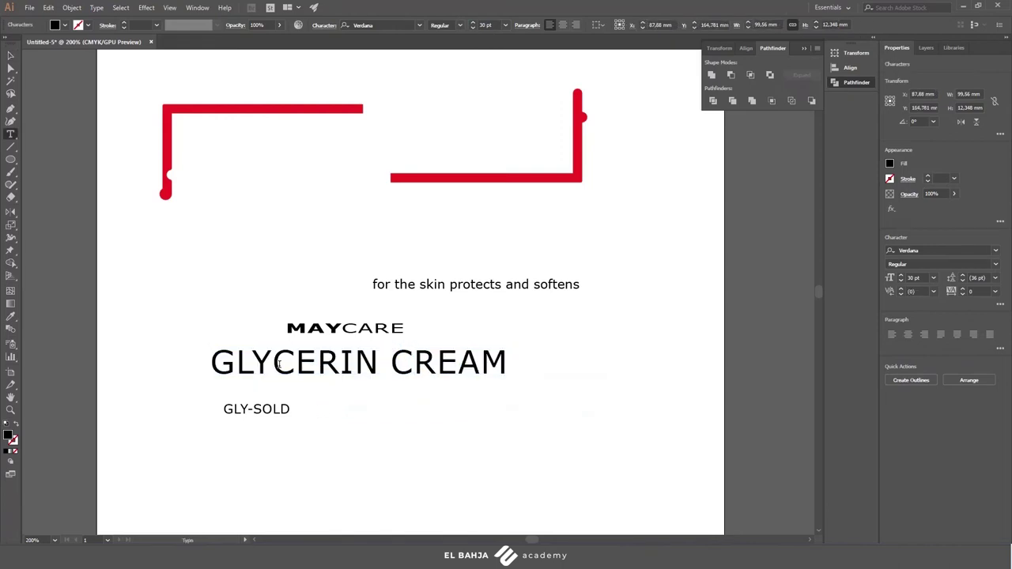
pyautogui.click(340, 364)
pyautogui.press('Escape')
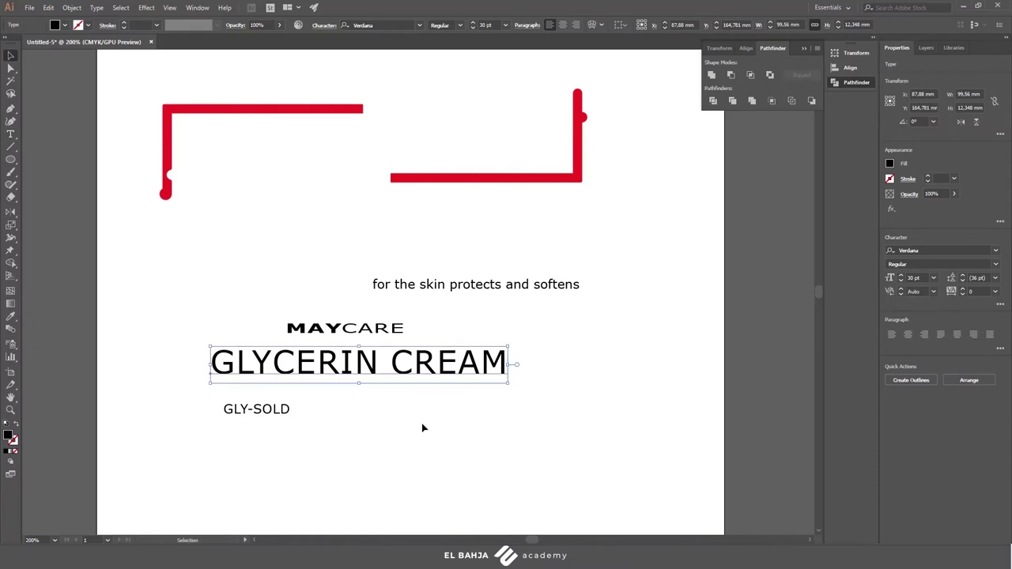
# Return GLYCERIN CREAM to 12 pt, enlarge GLY-SOLD to 30 pt, and centre GLYCERIN CREAM above it.
pyautogui.click(483, 24)
pyautogui.write('12')
pyautogui.press('Return')
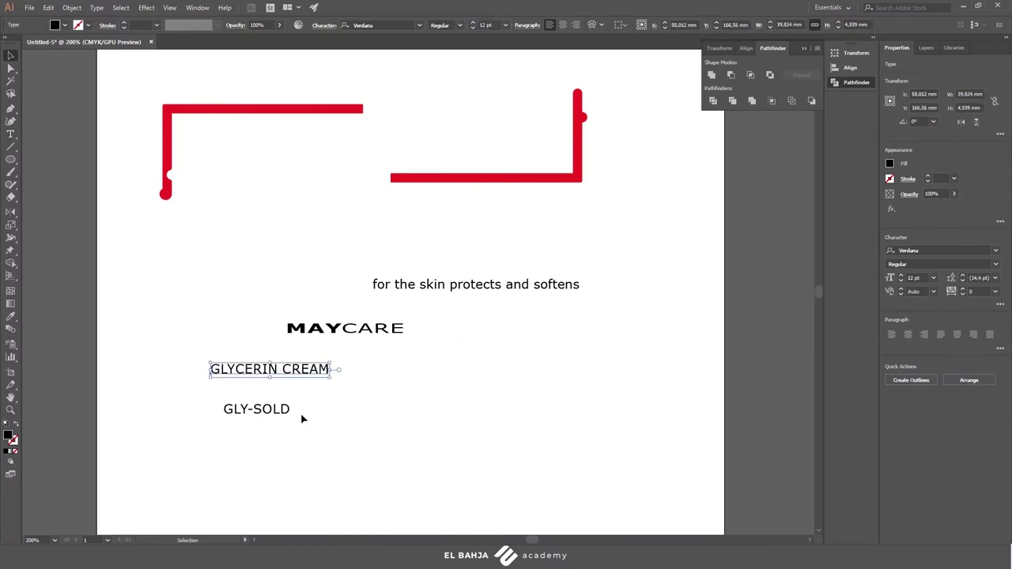
pyautogui.click(257, 413)
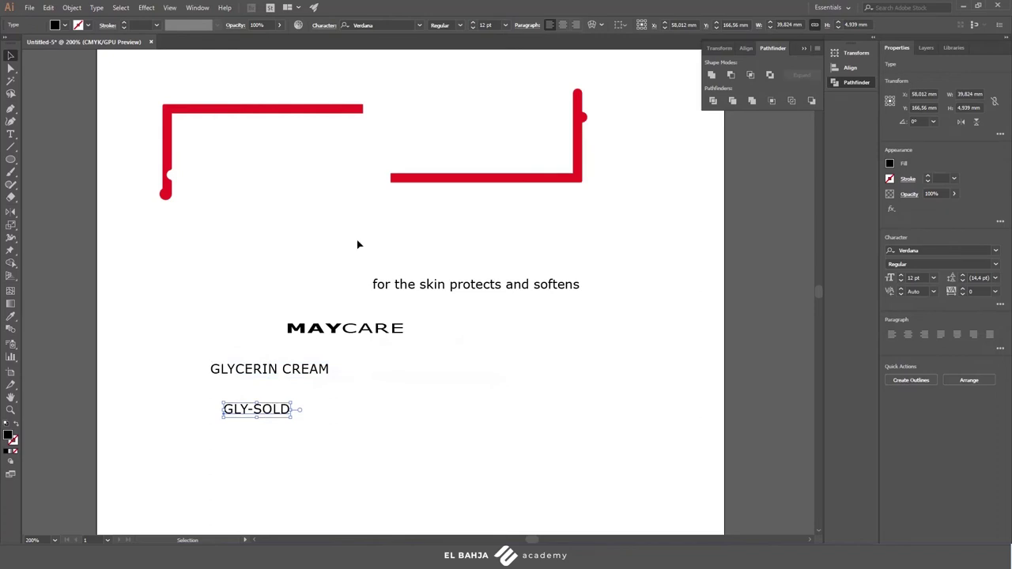
pyautogui.click(485, 24)
pyautogui.write('0')
pyautogui.press('Return')
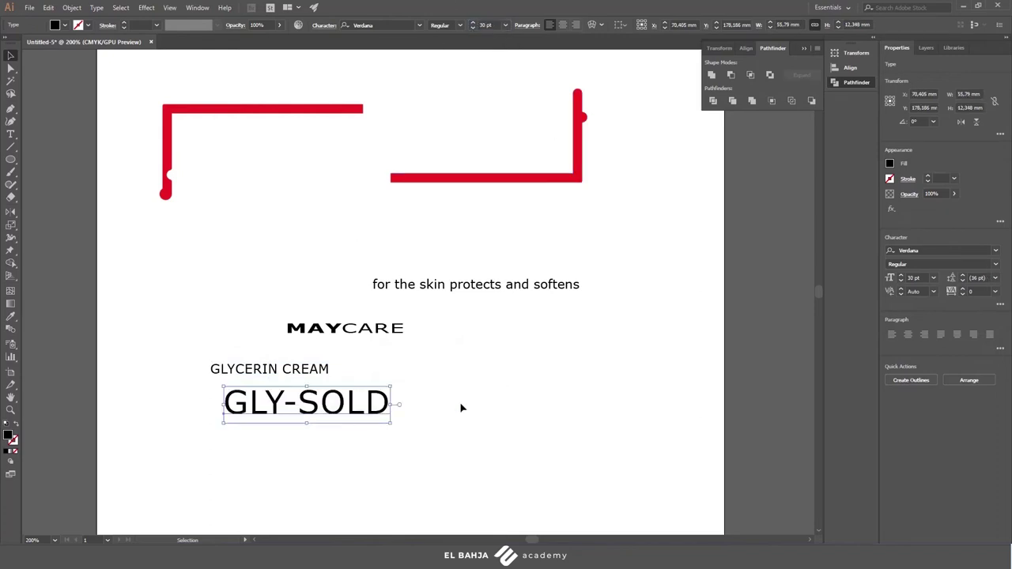
pyautogui.moveTo(302, 366); pyautogui.dragTo(352, 365)
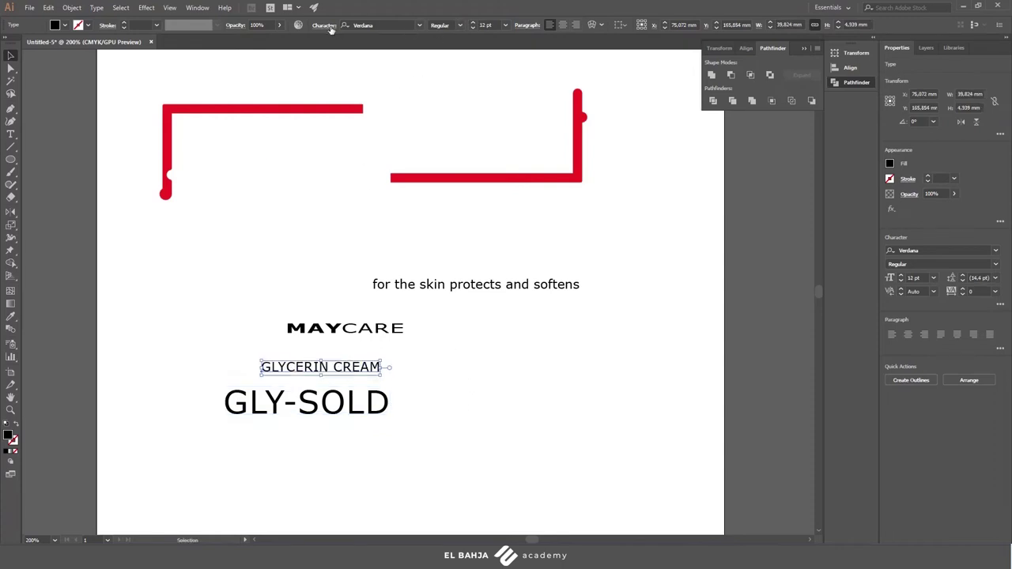
pyautogui.hotkey('ctrl', 't')
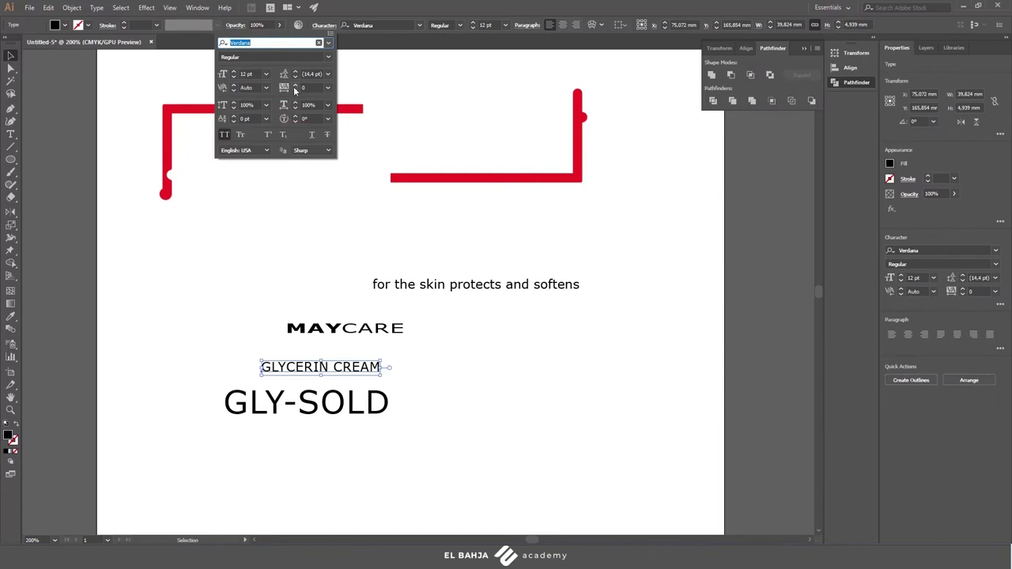
# Set GLYCERIN CREAM tracking to 50 and shrink the tagline to 8 pt.
pyautogui.click(328, 88)
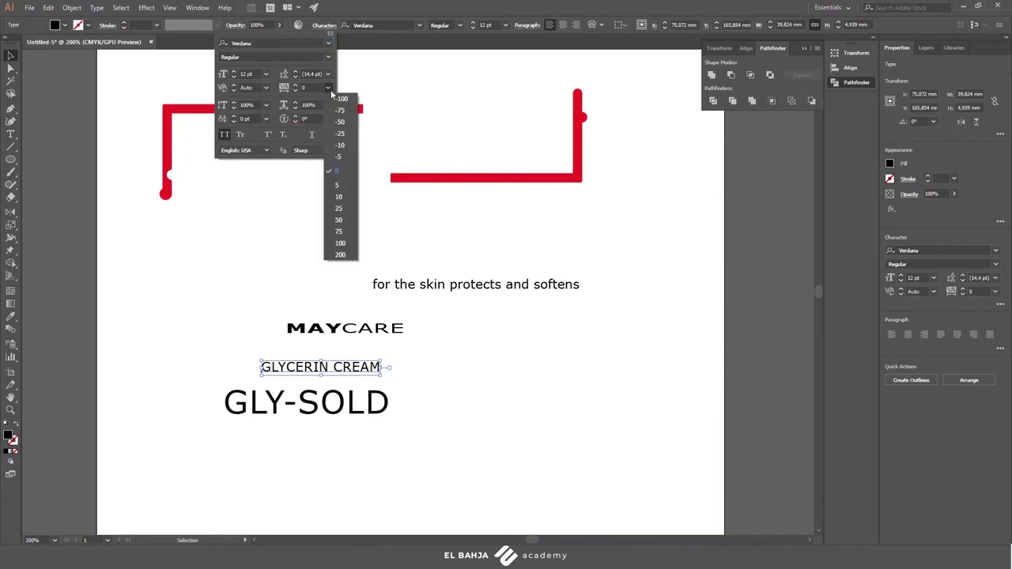
pyautogui.click(336, 221)
pyautogui.click(481, 405)
pyautogui.click(483, 284)
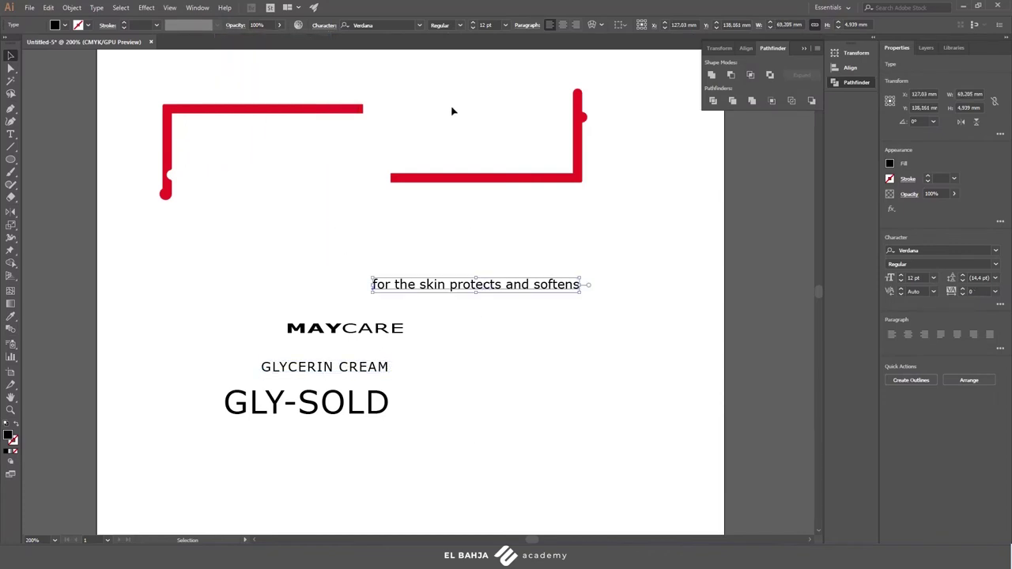
pyautogui.click(504, 25)
pyautogui.click(510, 73)
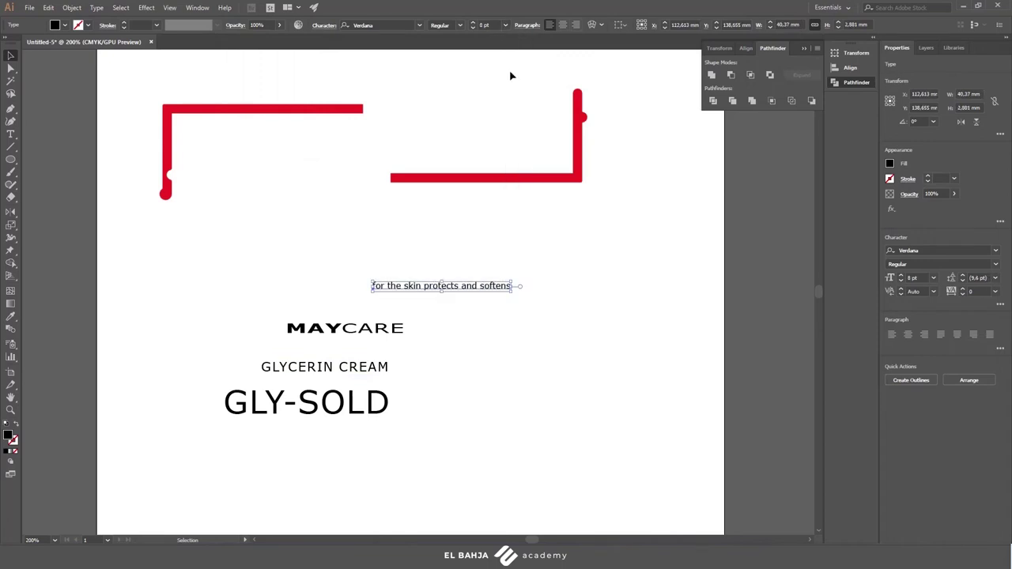
# Rearrange the lines: GLY-SOLD under MAYCARE, then GLYCERIN CREAM, then the tagline.
pyautogui.moveTo(464, 292); pyautogui.dragTo(335, 436)
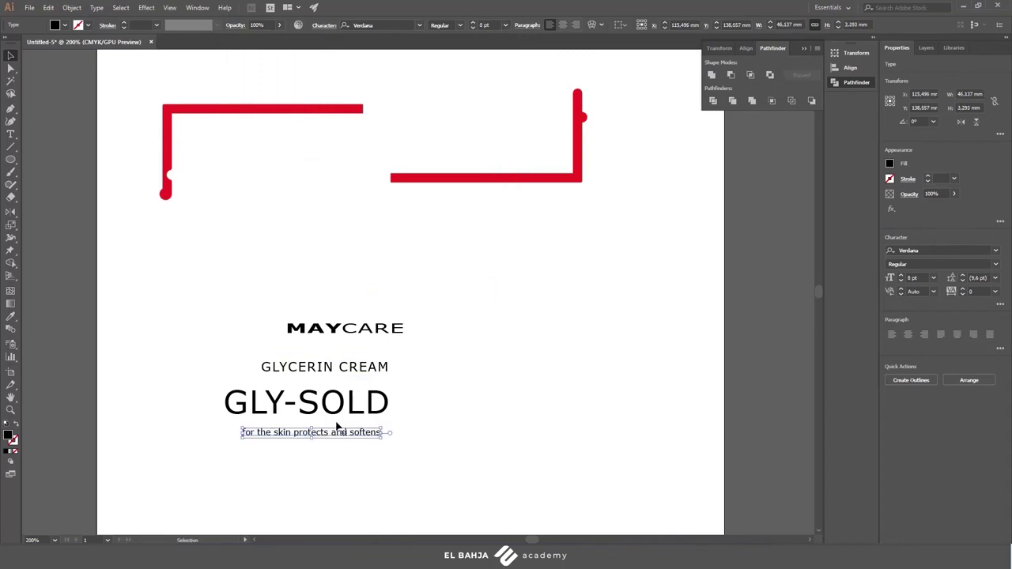
pyautogui.moveTo(334, 401); pyautogui.dragTo(406, 379)
pyautogui.moveTo(267, 368)
pyautogui.mouseDown()
pyautogui.moveTo(260, 417)
pyautogui.moveTo(252, 417)
pyautogui.mouseUp()
pyautogui.moveTo(364, 392); pyautogui.dragTo(311, 376)
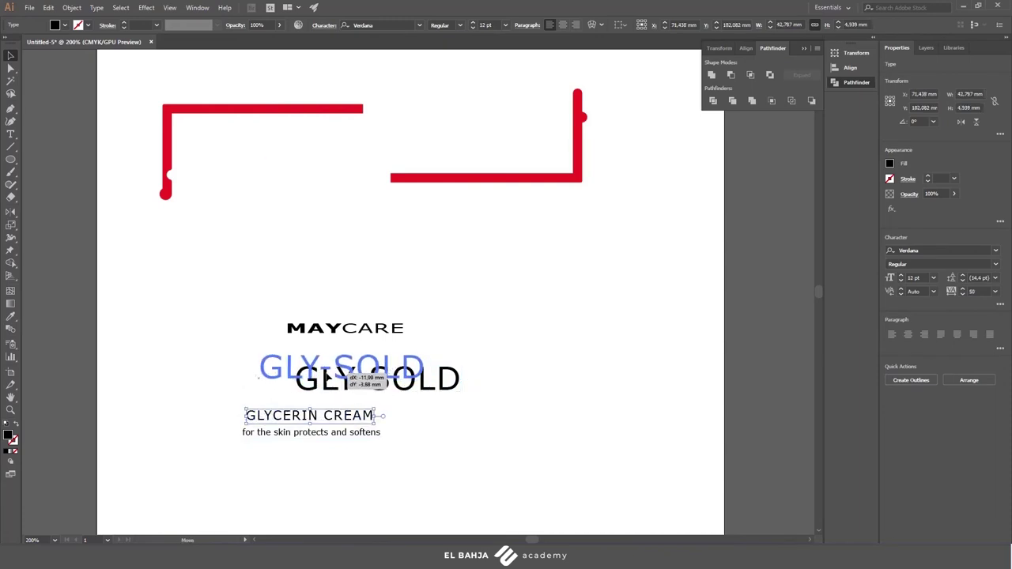
pyautogui.moveTo(371, 332); pyautogui.dragTo(343, 332)
# Delete the word 'and' from the tagline and nudge it right to centre it.
pyautogui.press('t')
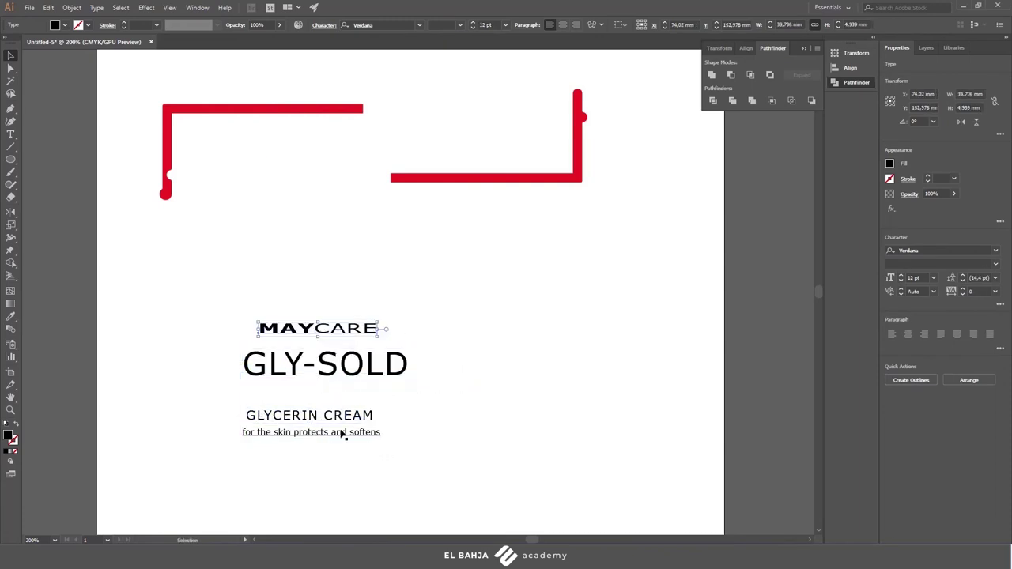
pyautogui.click(349, 434)
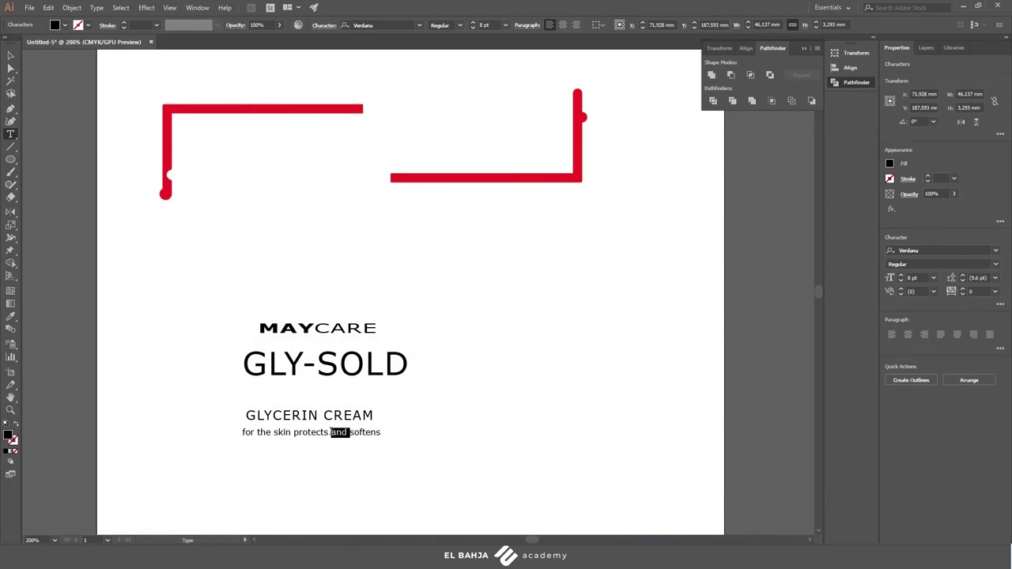
pyautogui.press('BackSpace')
pyautogui.click(12, 54)
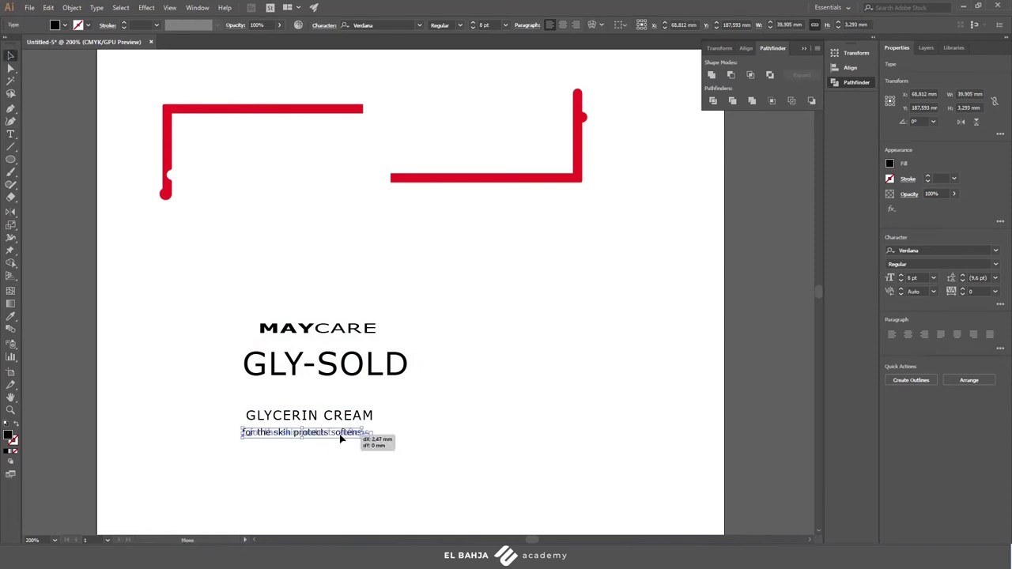
pyautogui.moveTo(333, 435); pyautogui.dragTo(341, 435)
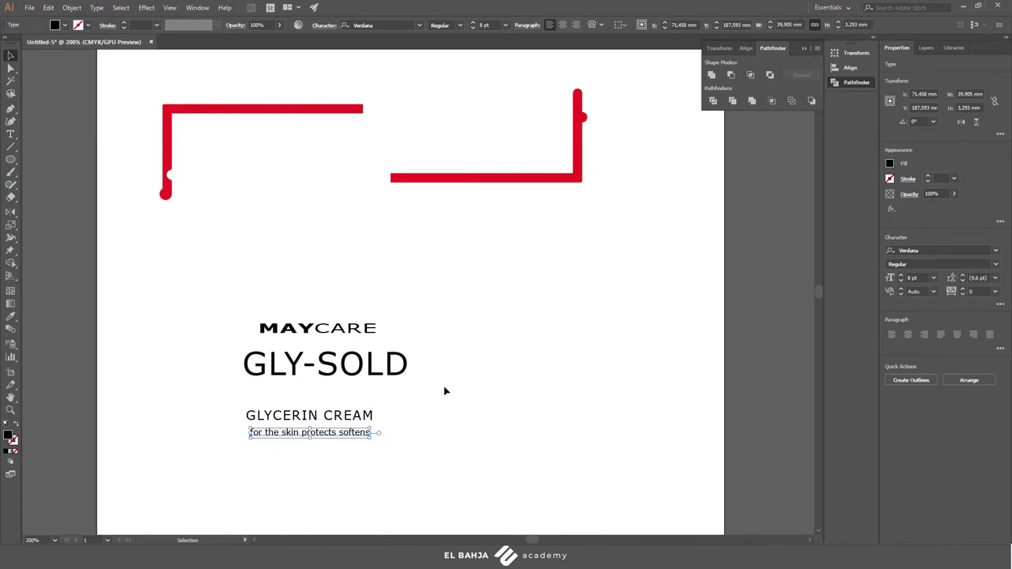
# Adjust the vertical spacing by lowering GLY-SOLD and MAYCARE.
pyautogui.click(427, 340)
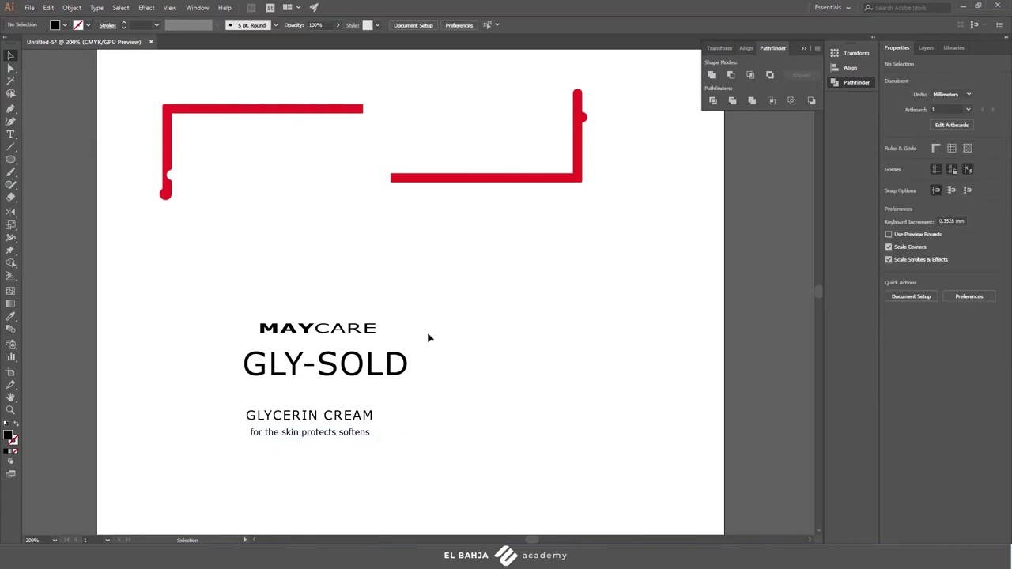
pyautogui.moveTo(328, 363); pyautogui.dragTo(320, 389)
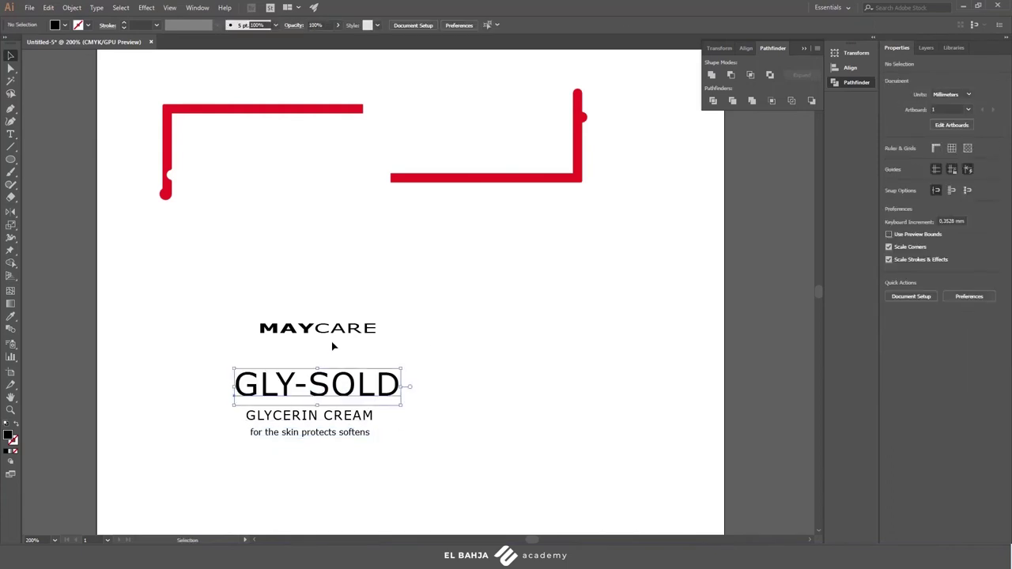
pyautogui.moveTo(371, 329); pyautogui.dragTo(369, 345)
pyautogui.moveTo(413, 320); pyautogui.dragTo(327, 300)
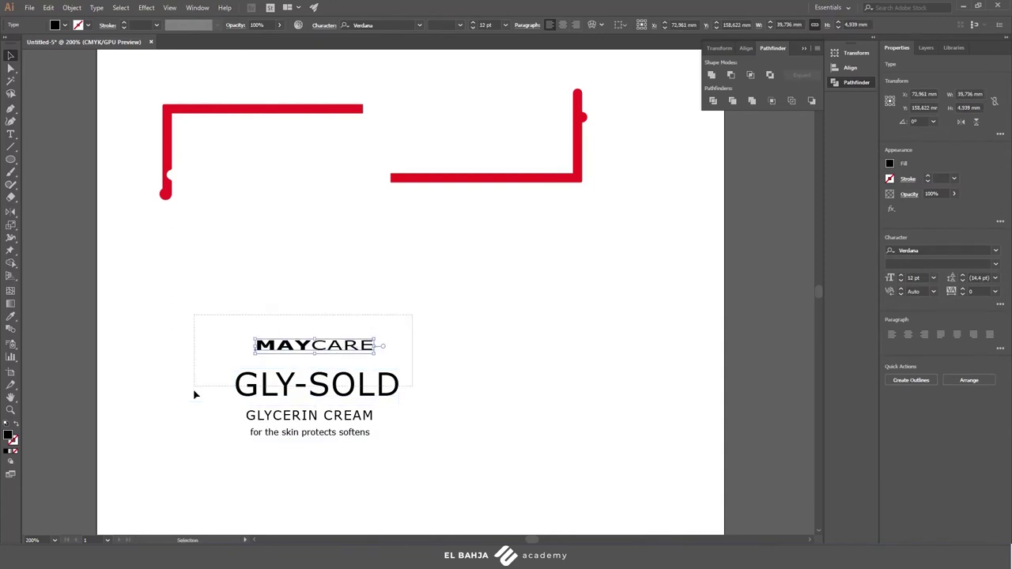
pyautogui.moveTo(348, 351); pyautogui.dragTo(348, 358)
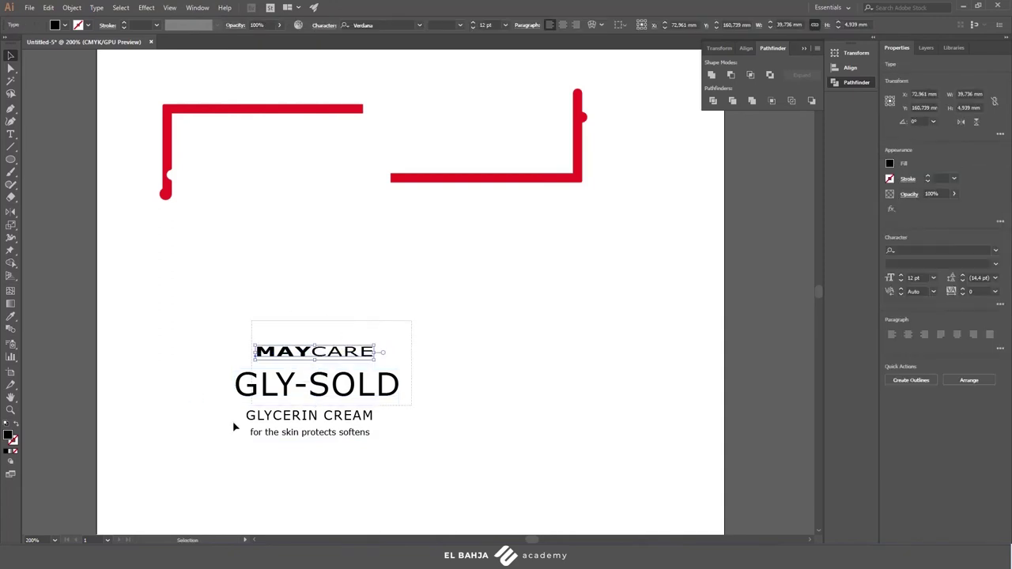
# Horizontally centre all four label lines on one another.
pyautogui.moveTo(412, 321); pyautogui.dragTo(213, 458)
pyautogui.click(631, 26)
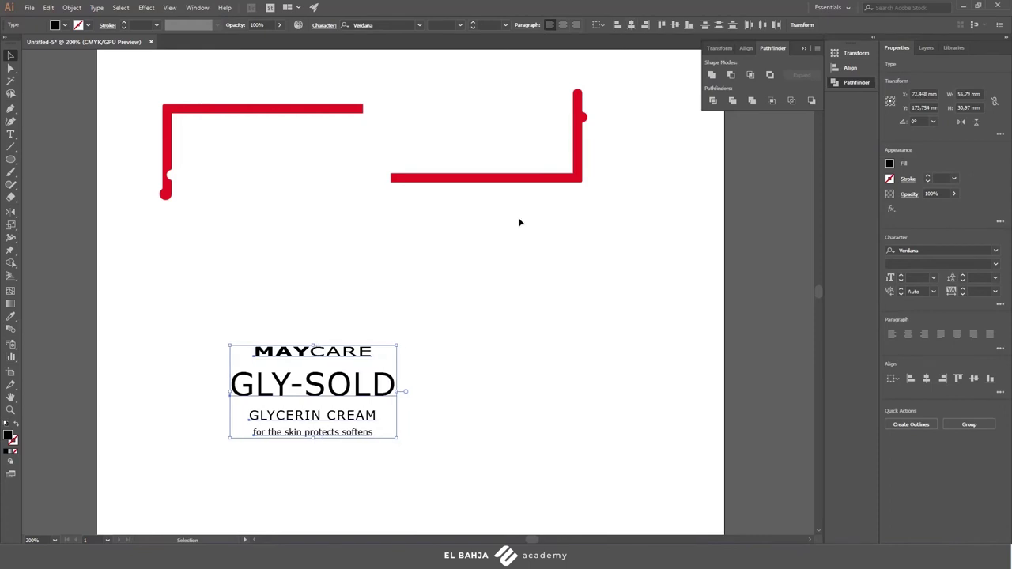
pyautogui.click(442, 372)
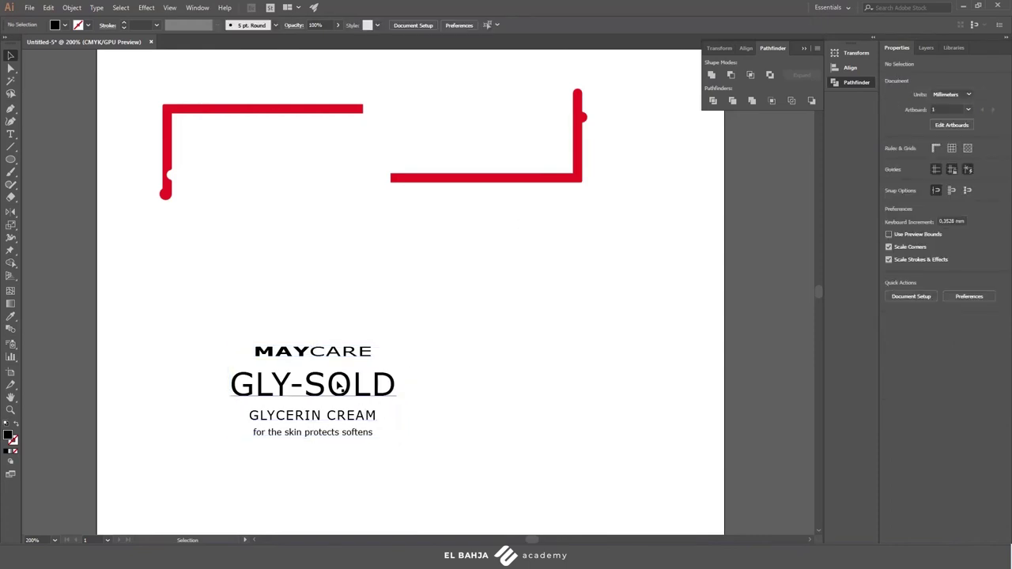
# Make GLY-SOLD bold and re-centre all four lines horizontally.
pyautogui.click(348, 385)
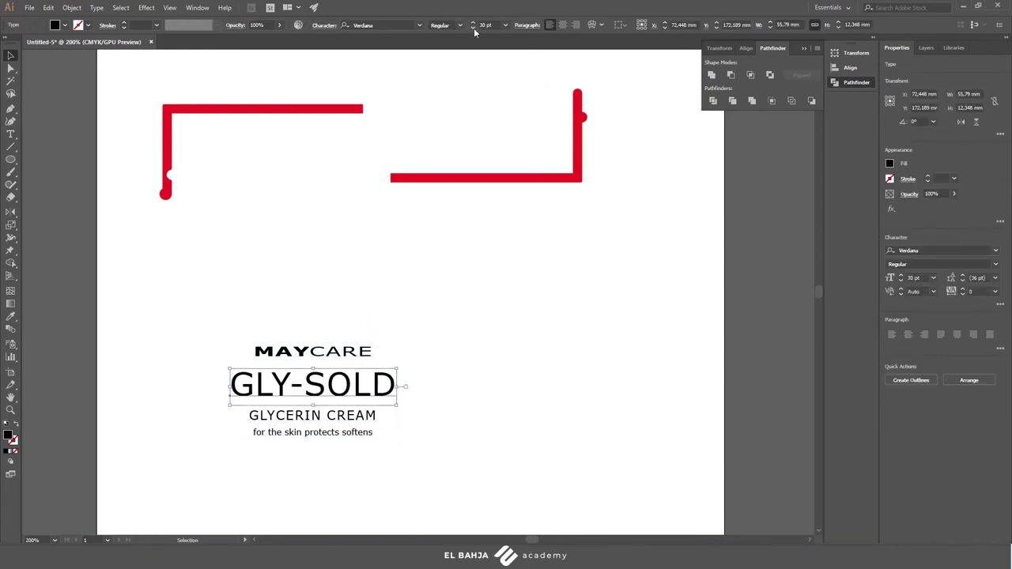
pyautogui.click(461, 25)
pyautogui.click(447, 62)
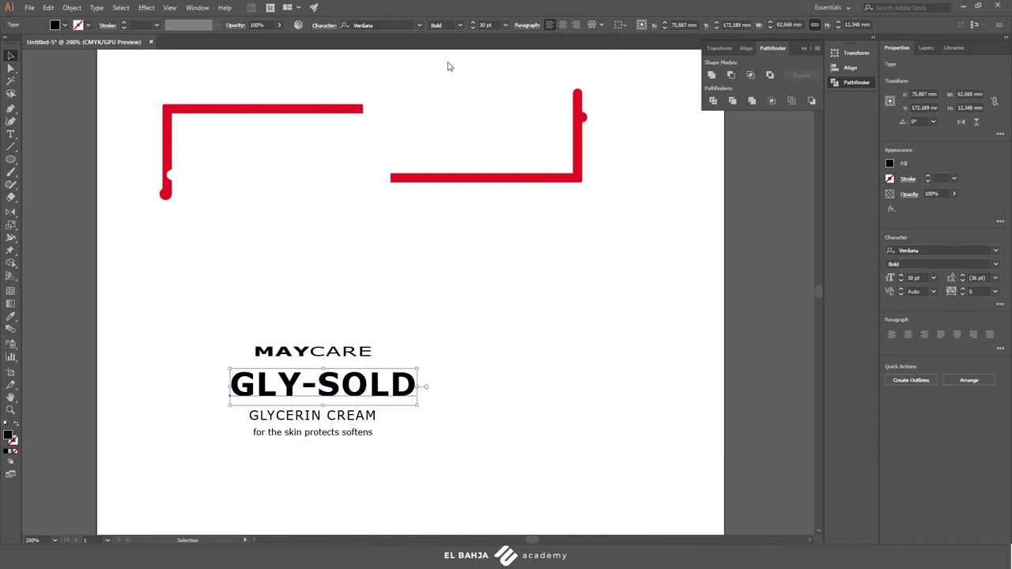
pyautogui.click(434, 329)
pyautogui.moveTo(295, 340); pyautogui.dragTo(339, 478)
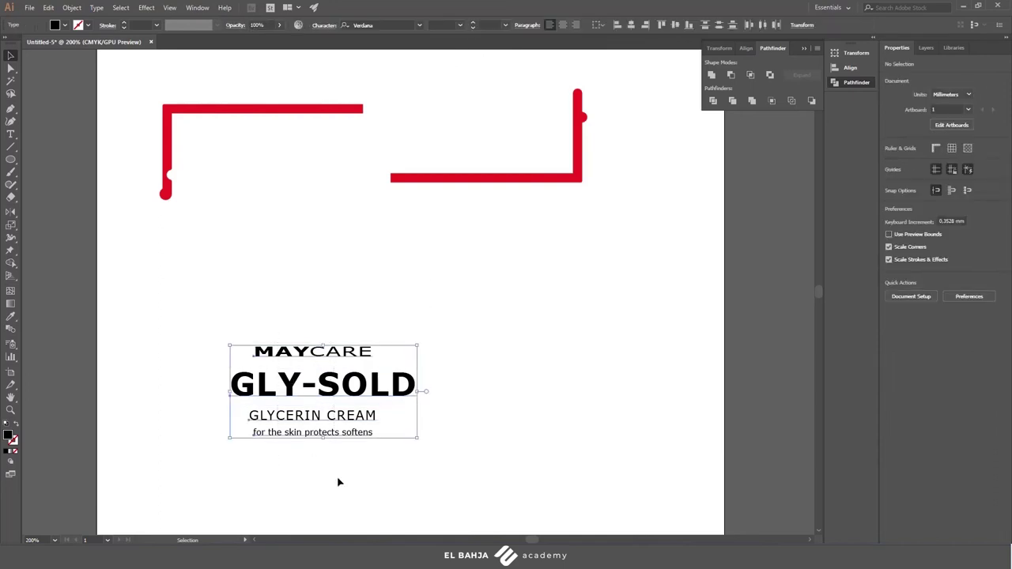
pyautogui.click(632, 27)
pyautogui.click(377, 307)
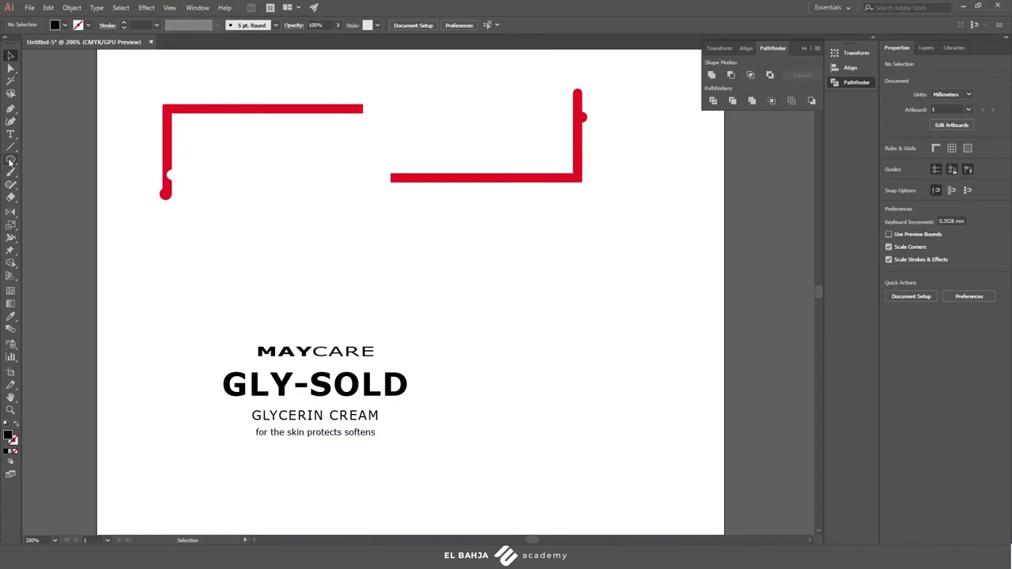
# Draw a diagonal line segment above MAYCARE and give it a black stroke.
pyautogui.scroll(5, 276, 353)
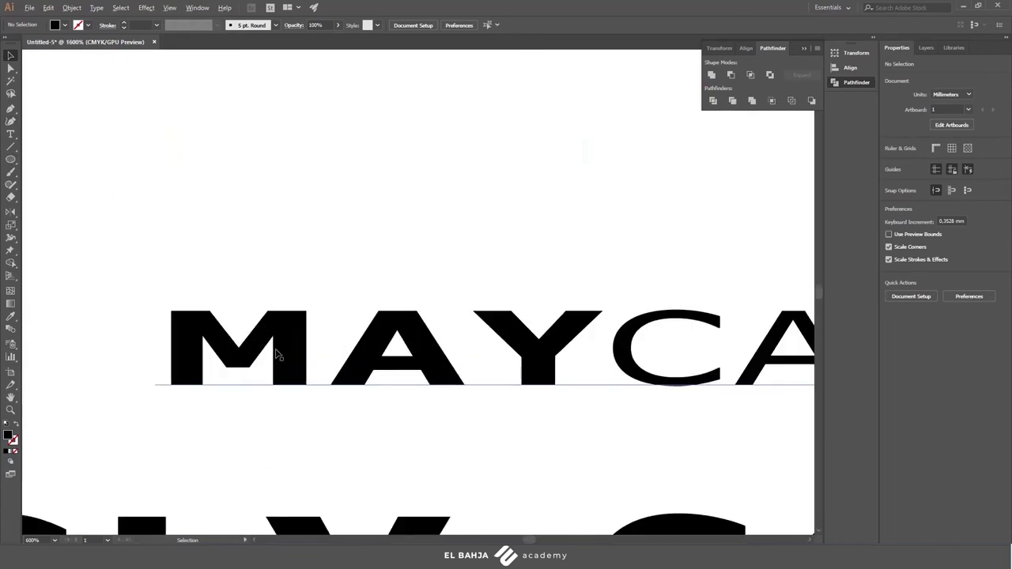
pyautogui.scroll(-1, 276, 354)
pyautogui.click(11, 147)
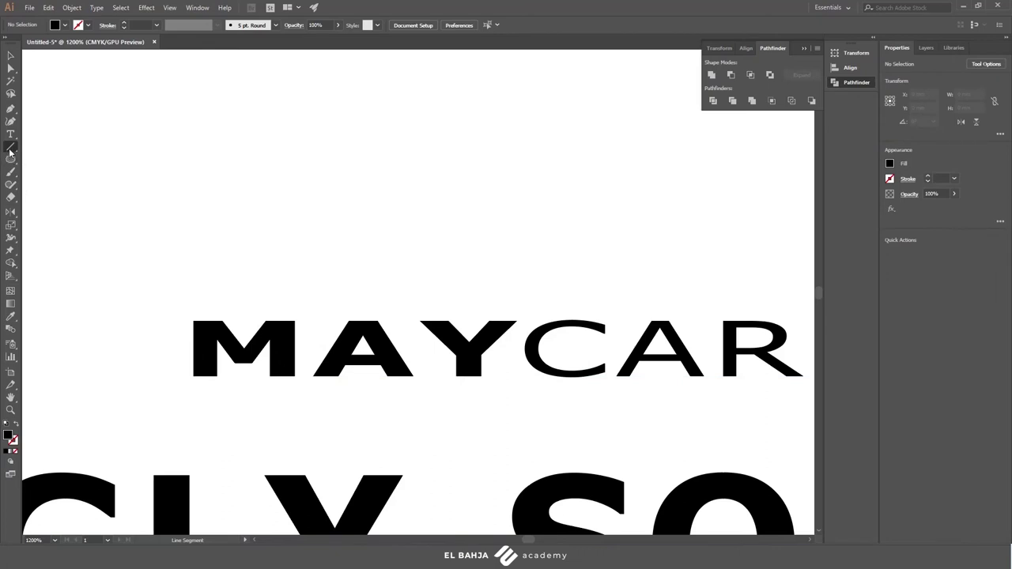
pyautogui.moveTo(438, 225); pyautogui.dragTo(340, 289)
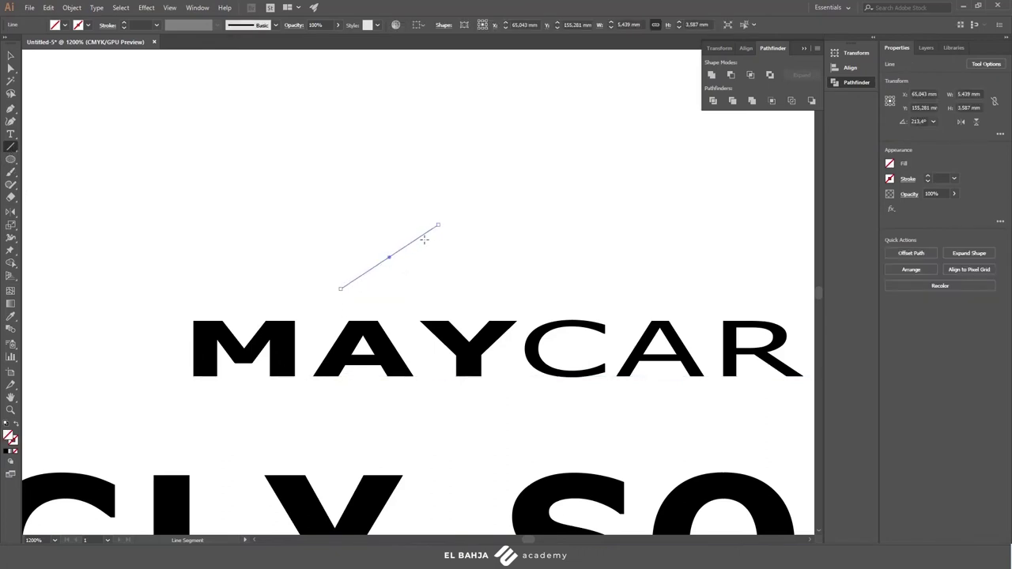
pyautogui.hotkey('ctrl', 'shift', 'a')
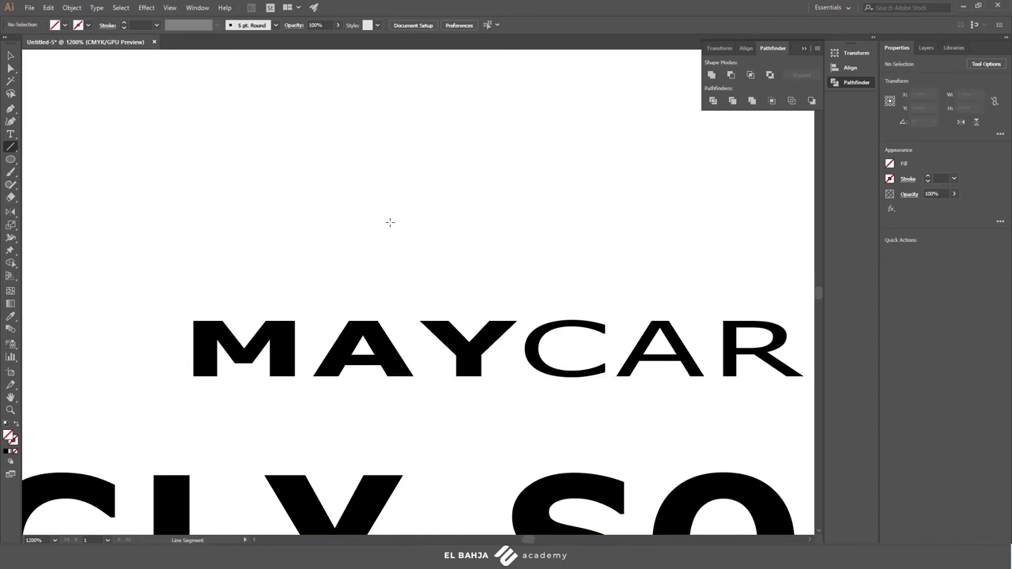
pyautogui.moveTo(413, 206); pyautogui.dragTo(326, 292)
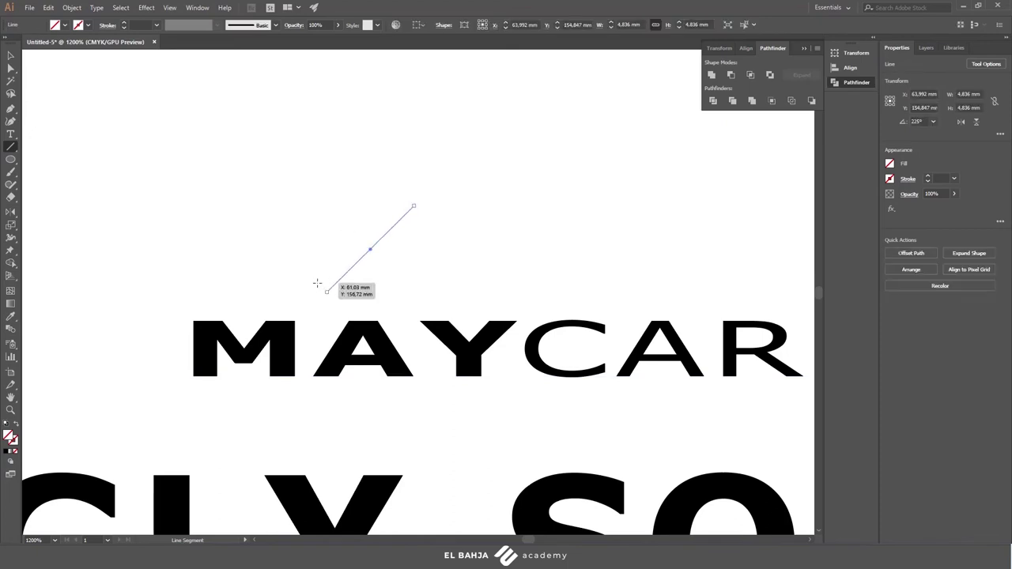
pyautogui.click(89, 26)
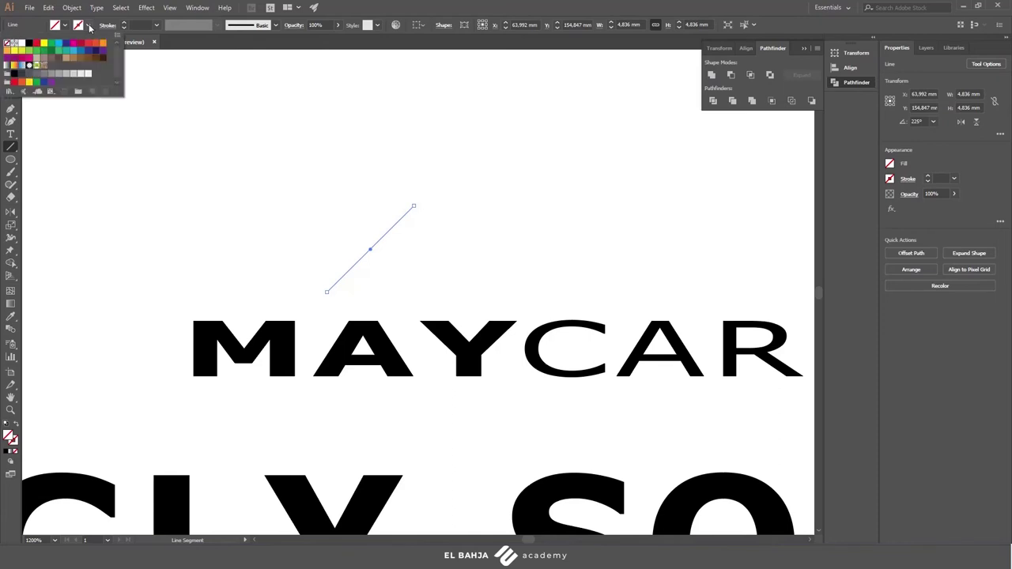
pyautogui.click(29, 44)
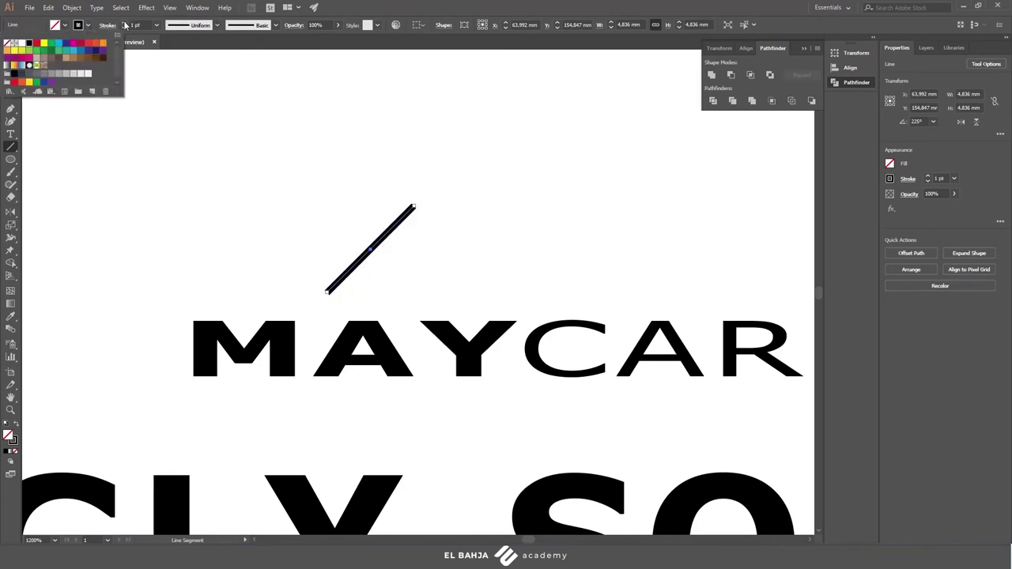
pyautogui.click(448, 8)
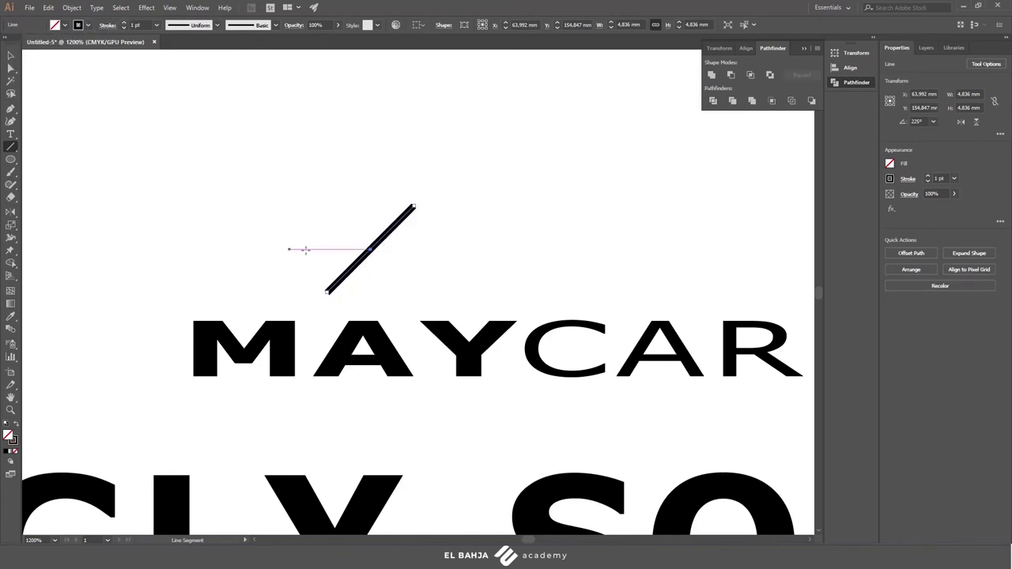
pyautogui.click(11, 110)
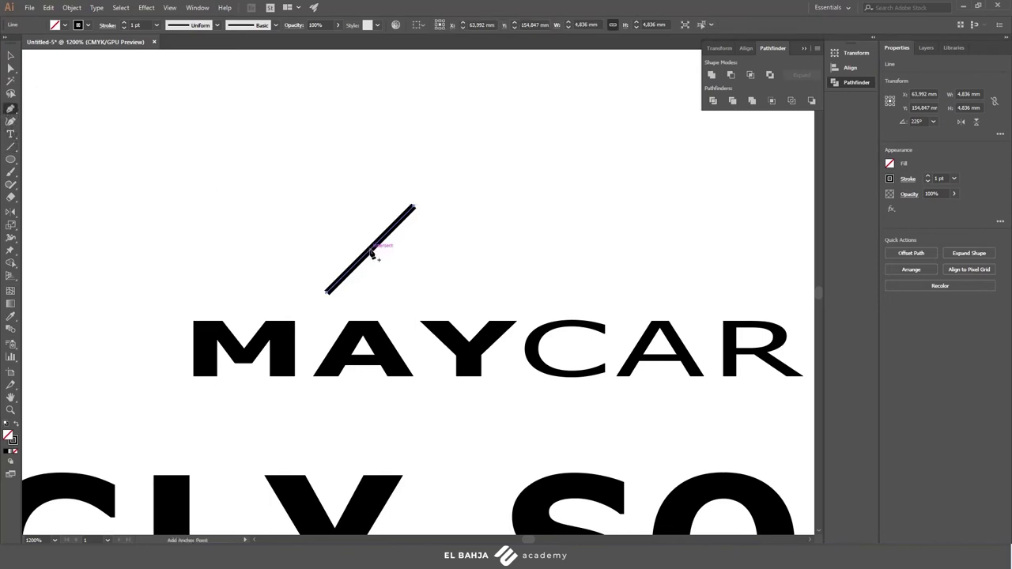
# Add a midpoint anchor and bend the line into an S-curve.
pyautogui.click(372, 251)
pyautogui.moveTo(11, 109); pyautogui.dragTo(49, 133)
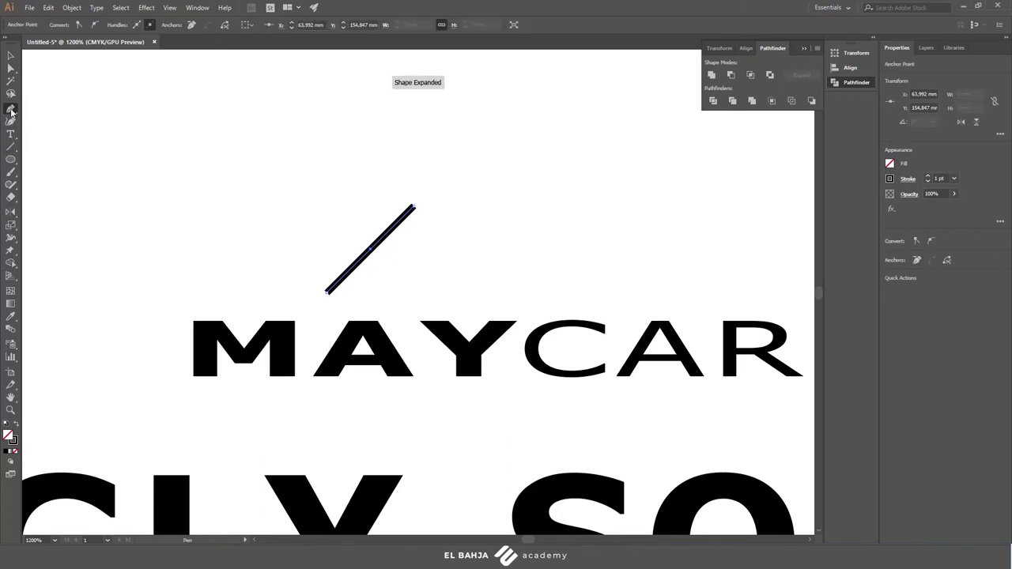
pyautogui.click(56, 147)
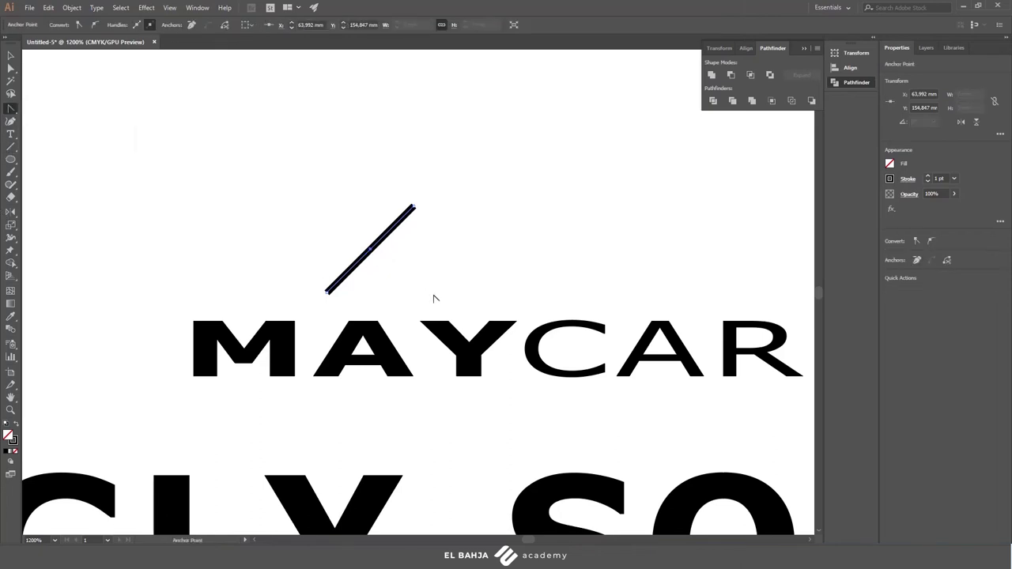
pyautogui.moveTo(372, 251); pyautogui.dragTo(330, 254)
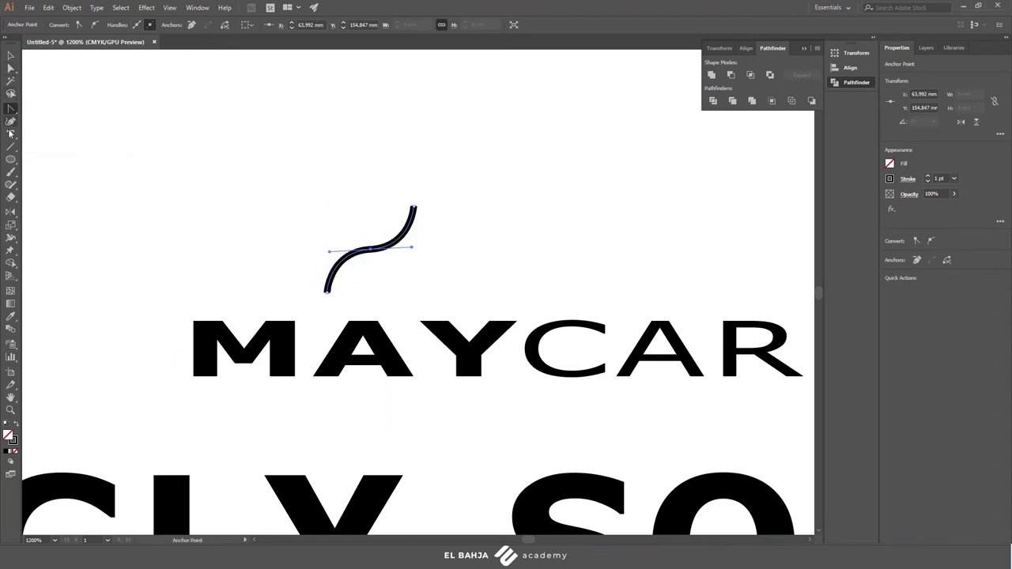
# Widen the stroke at the curve's middle and taper both ends to points.
pyautogui.click(10, 240)
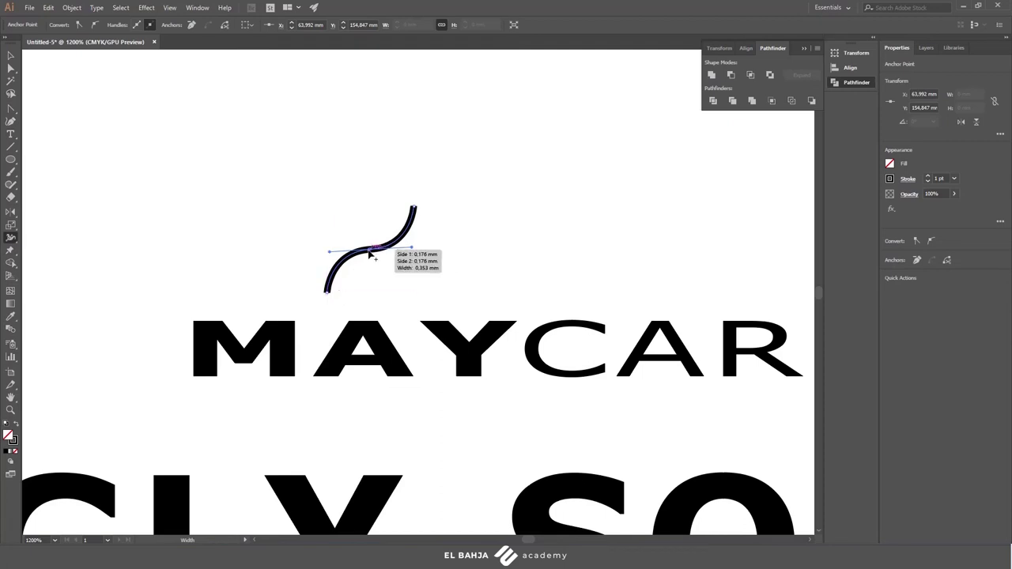
pyautogui.moveTo(369, 252); pyautogui.dragTo(370, 264)
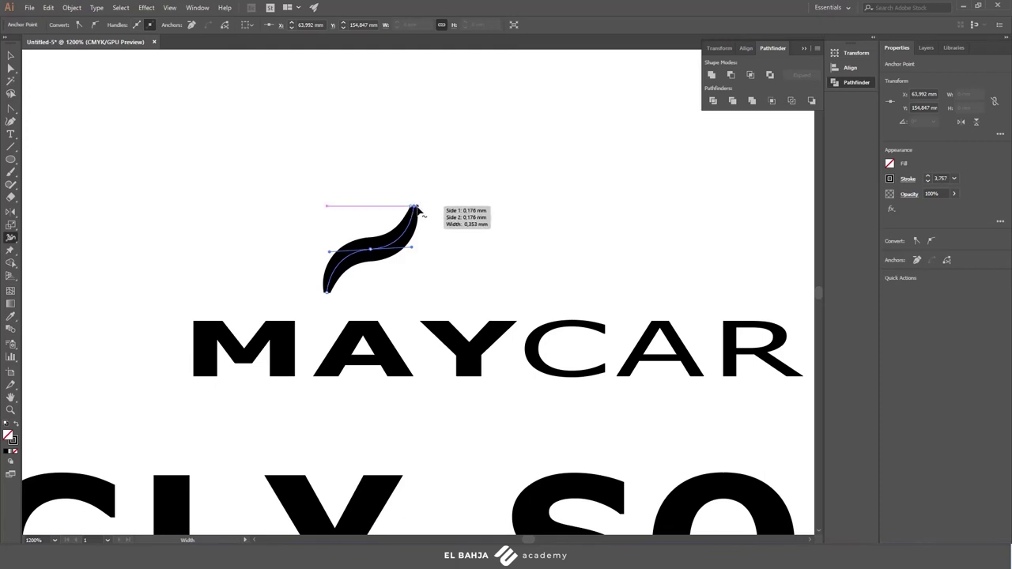
pyautogui.moveTo(416, 209); pyautogui.dragTo(412, 209)
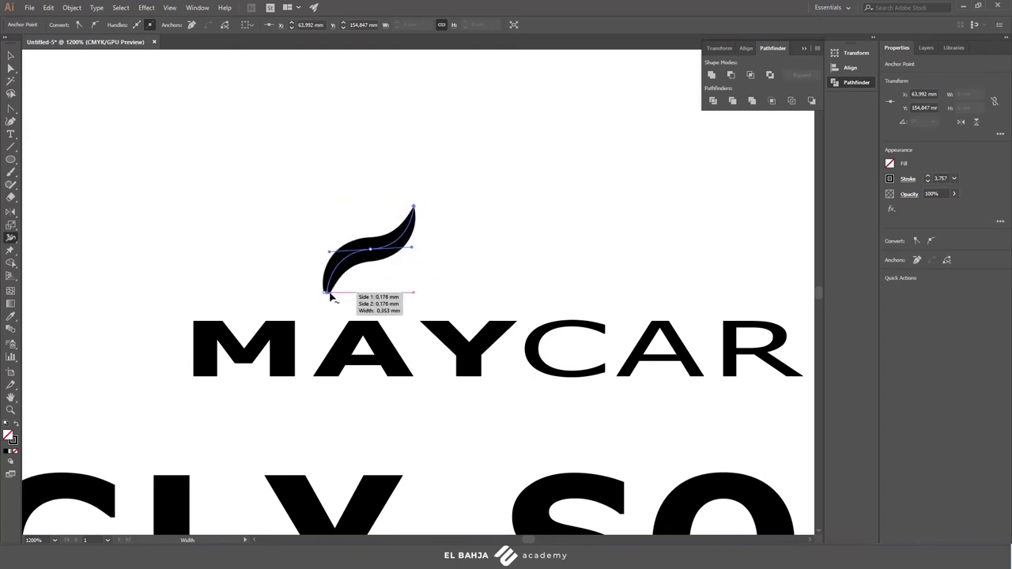
pyautogui.moveTo(330, 294); pyautogui.dragTo(327, 293)
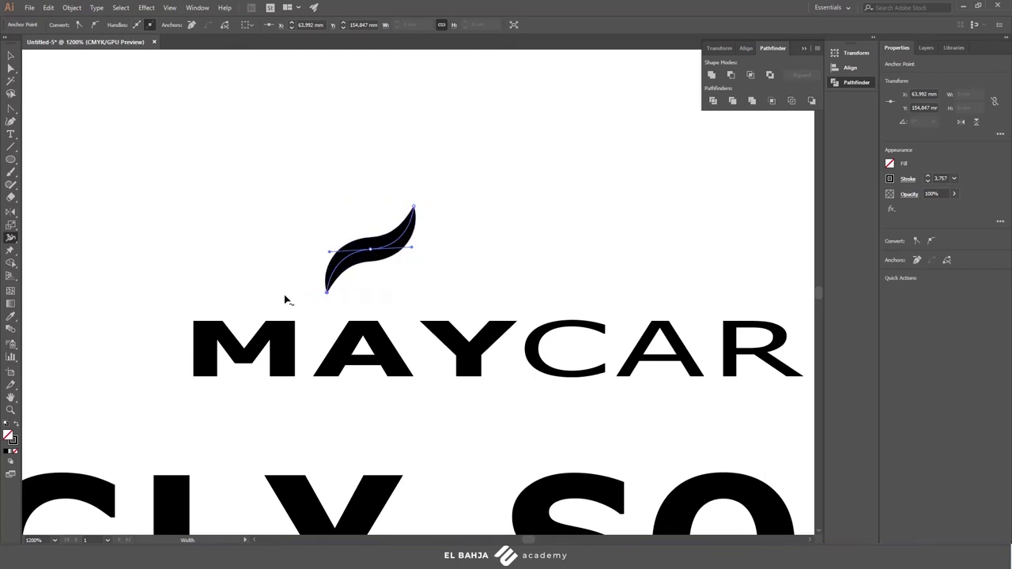
pyautogui.click(10, 68)
# Adjust the curve's end anchors and place a copy just above it.
pyautogui.moveTo(415, 206); pyautogui.dragTo(421, 209)
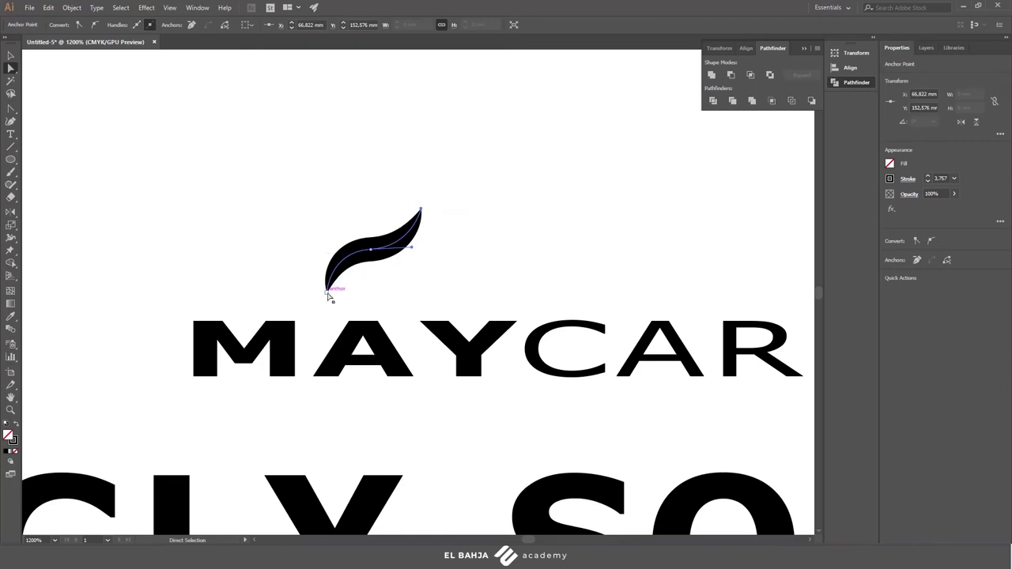
pyautogui.moveTo(326, 290); pyautogui.dragTo(318, 292)
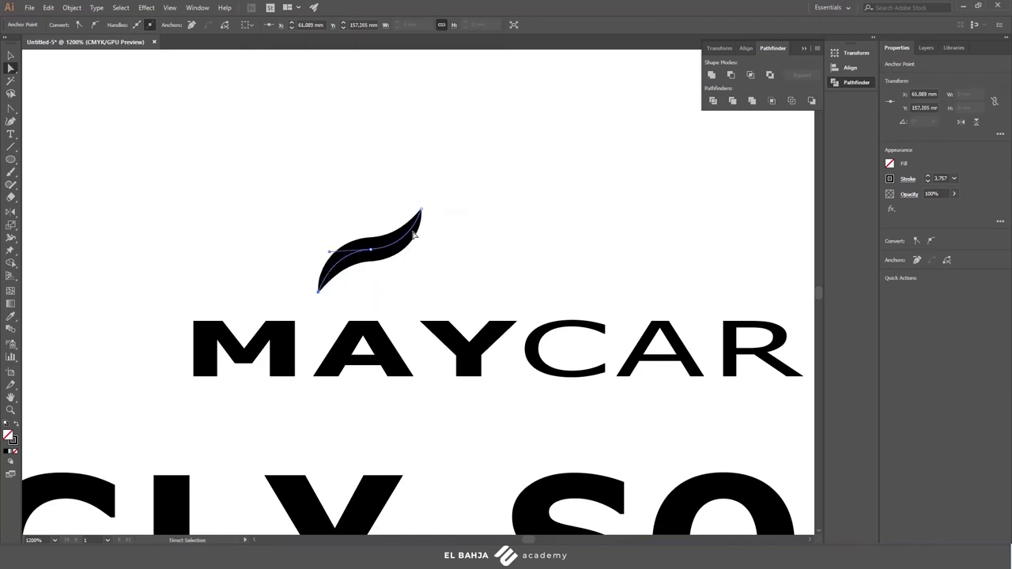
pyautogui.click(11, 56)
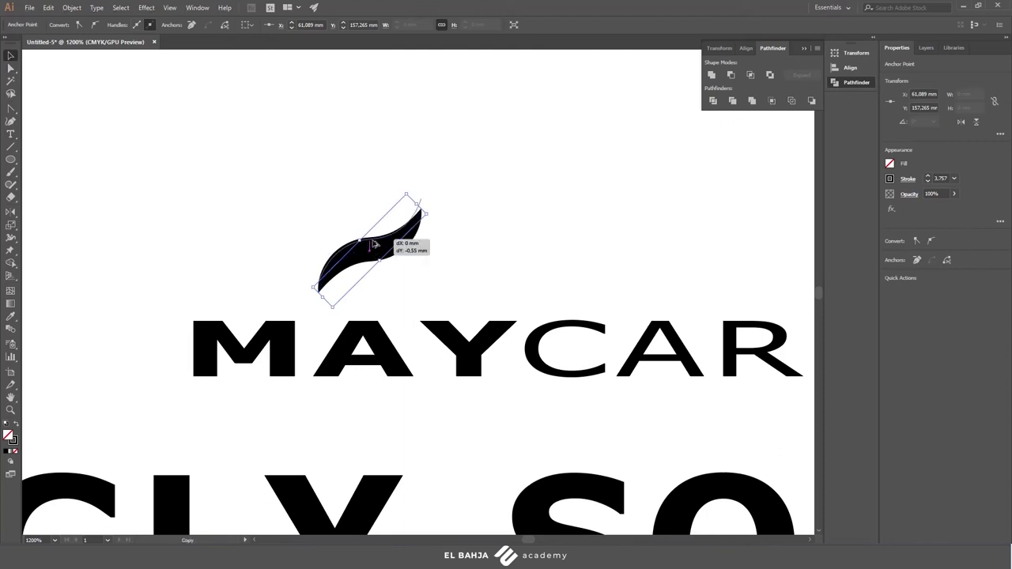
pyautogui.moveTo(375, 250); pyautogui.dragTo(374, 223)
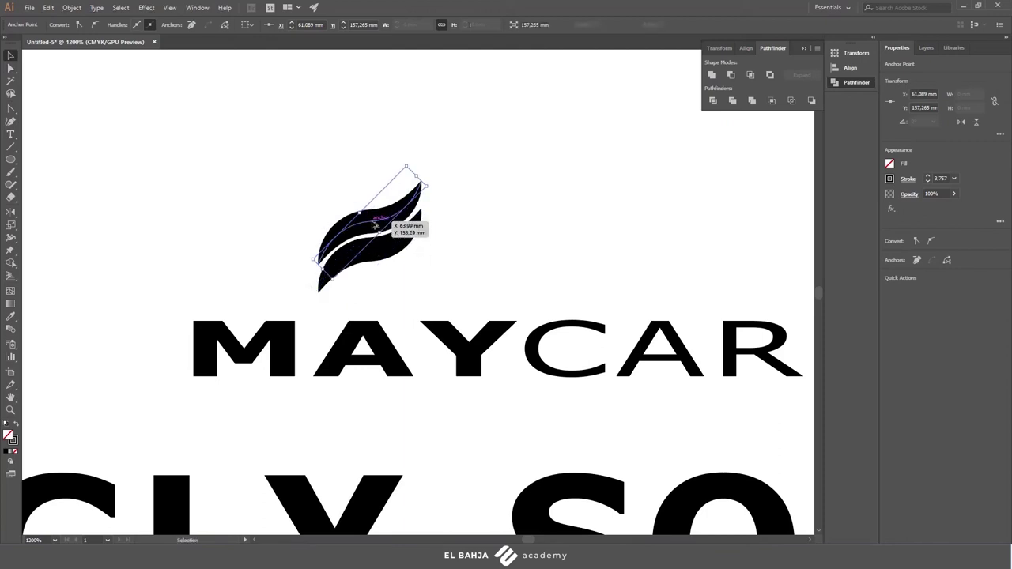
# Pull up the upper leaf's top anchor, then move that leaf down and right.
pyautogui.click(10, 68)
pyautogui.click(451, 209)
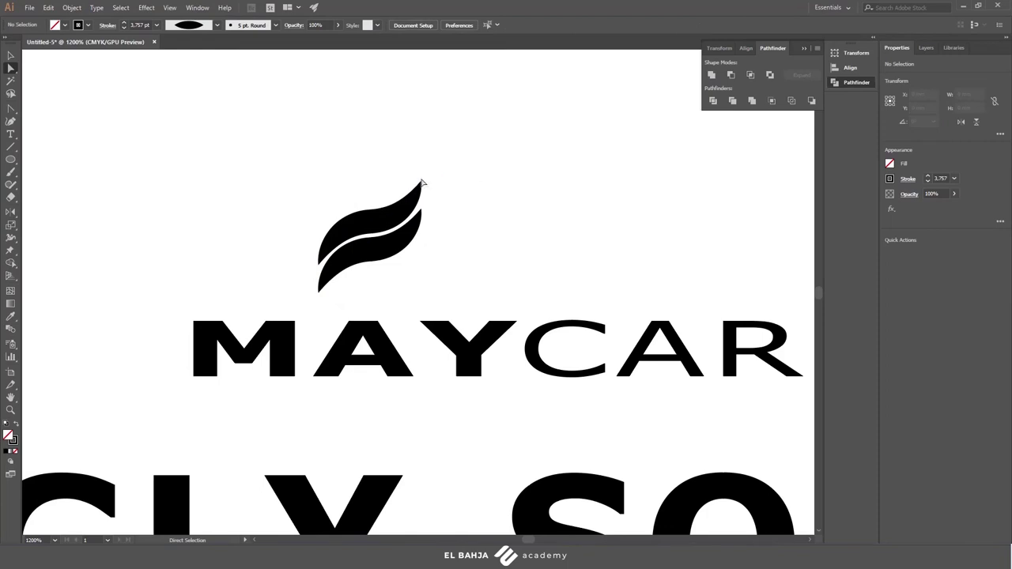
pyautogui.click(421, 182)
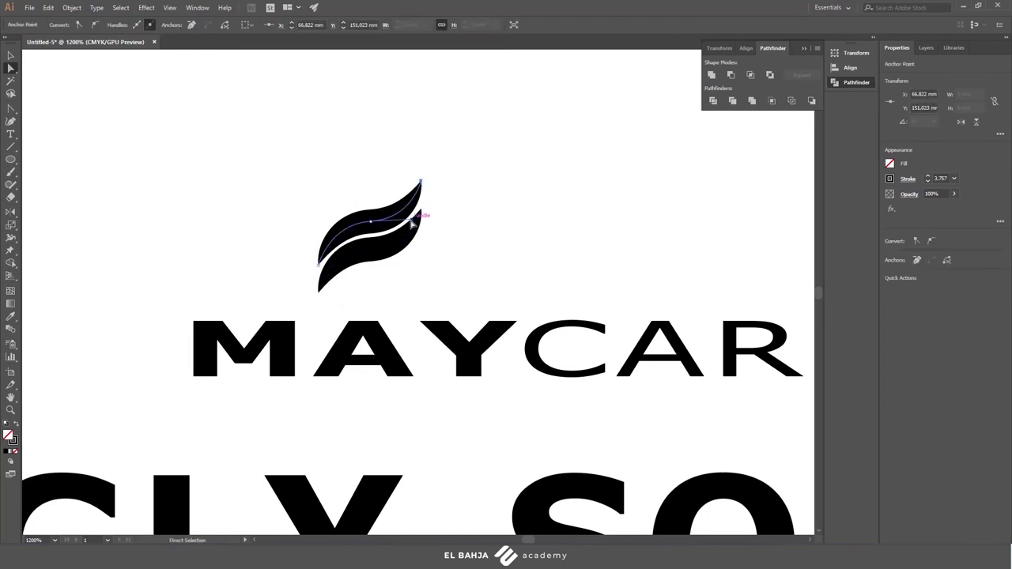
pyautogui.moveTo(411, 222); pyautogui.dragTo(412, 210)
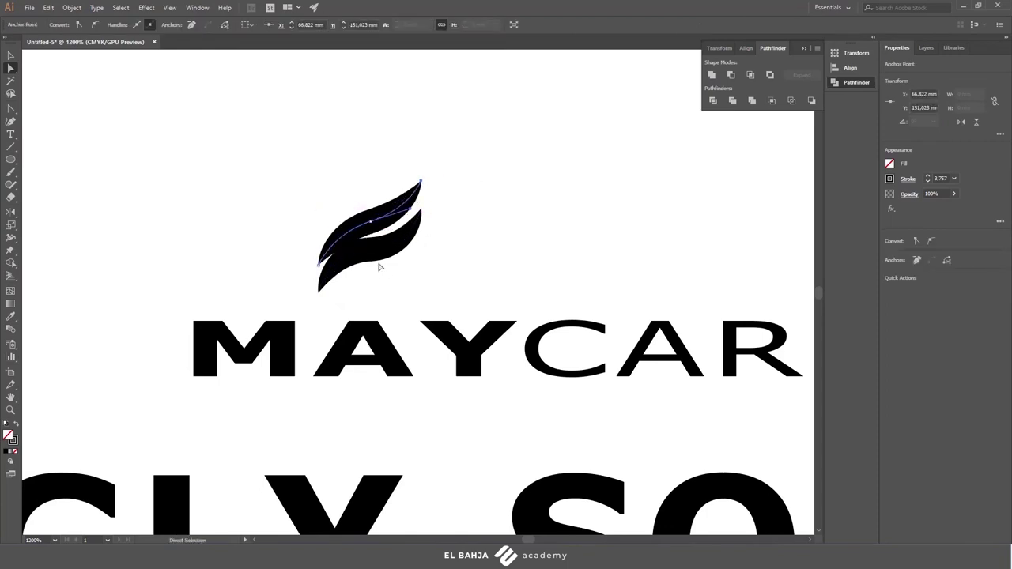
pyautogui.click(10, 56)
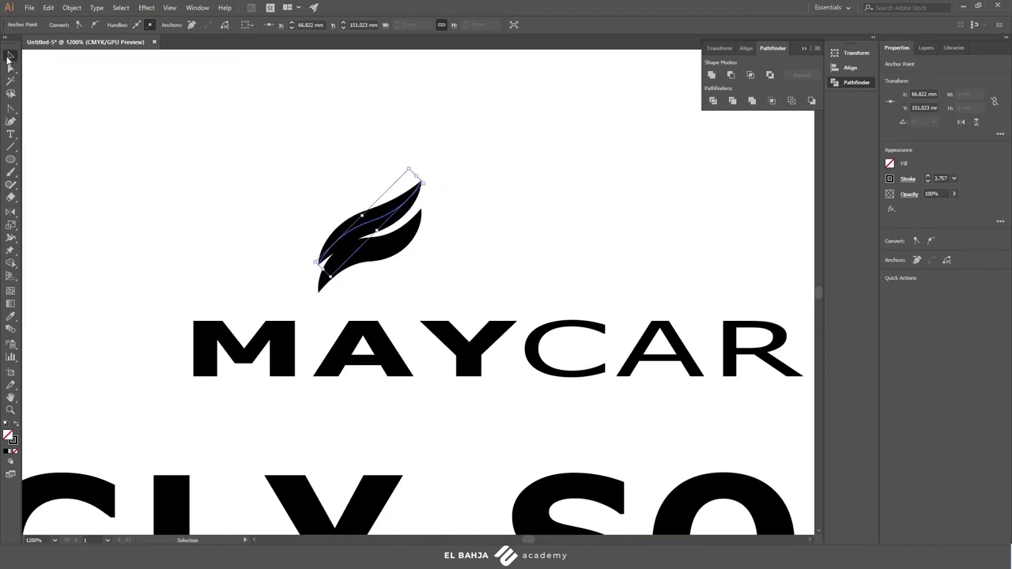
pyautogui.moveTo(372, 227)
pyautogui.mouseDown()
pyautogui.moveTo(393, 281)
pyautogui.moveTo(364, 272)
pyautogui.moveTo(350, 251)
pyautogui.mouseUp()
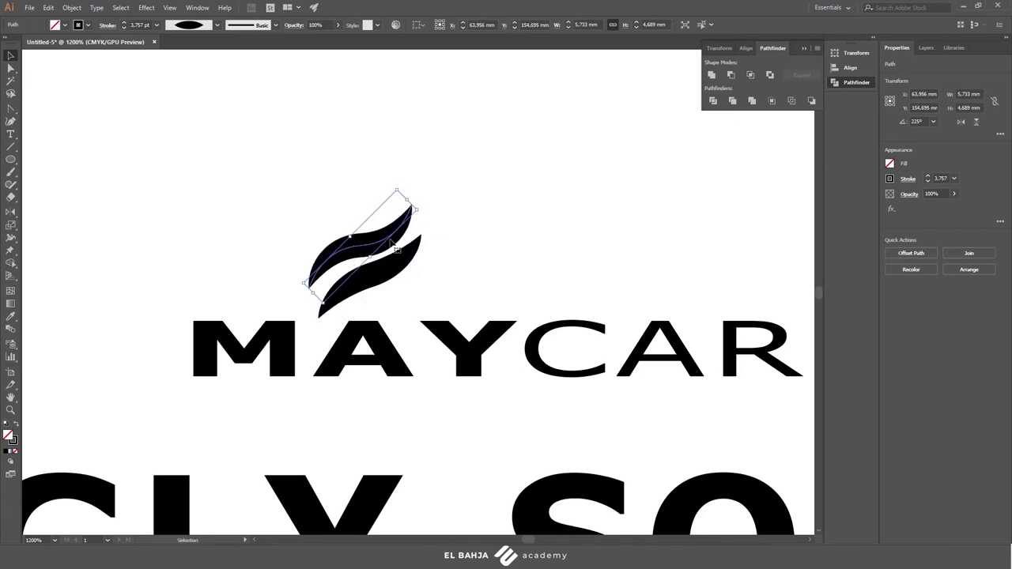
# Move the upper leaf's tip right and down and level the lower leaf's middle handles.
pyautogui.click(10, 69)
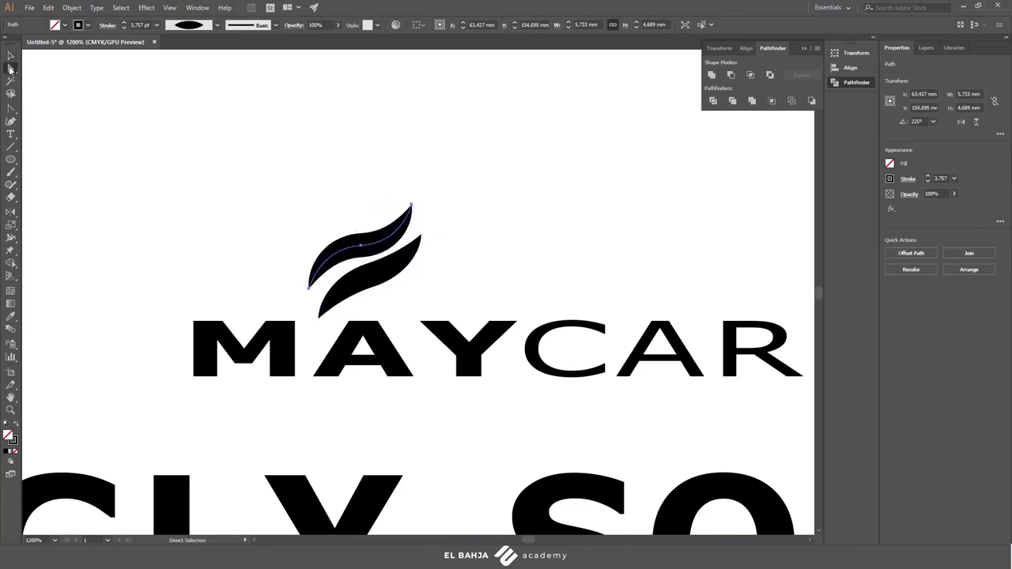
pyautogui.moveTo(411, 205); pyautogui.dragTo(411, 205)
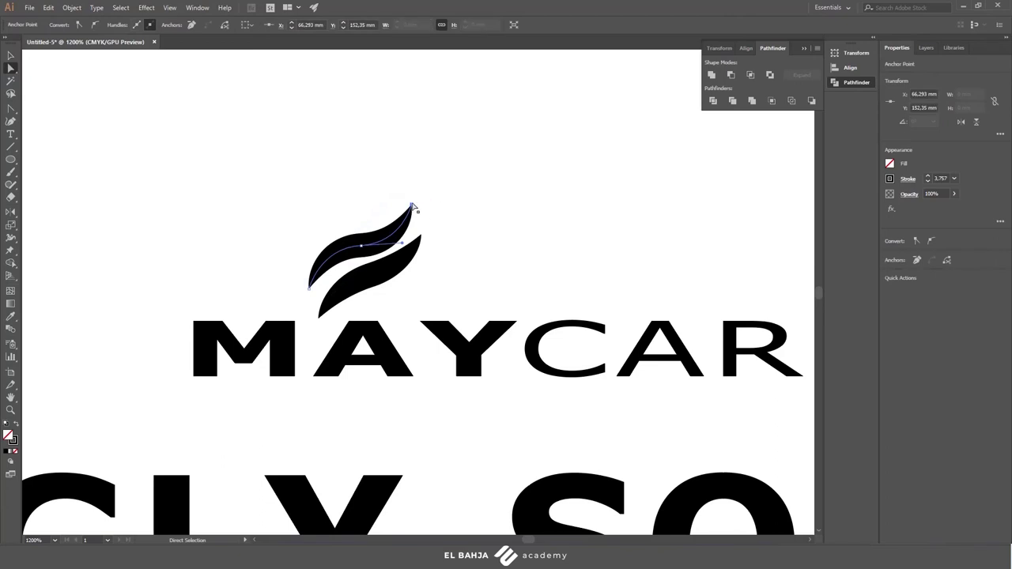
pyautogui.moveTo(411, 205); pyautogui.dragTo(420, 214)
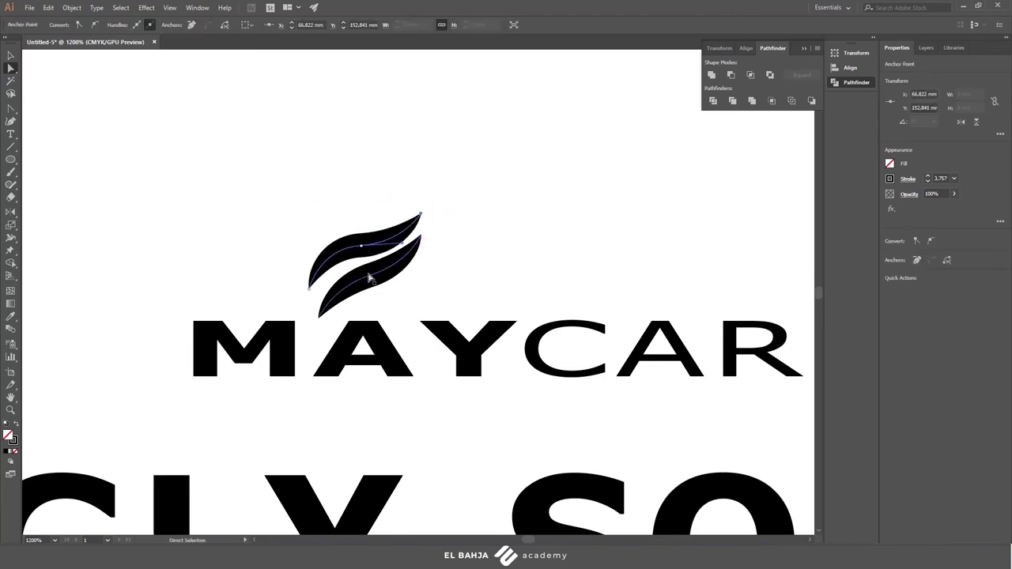
pyautogui.click(370, 277)
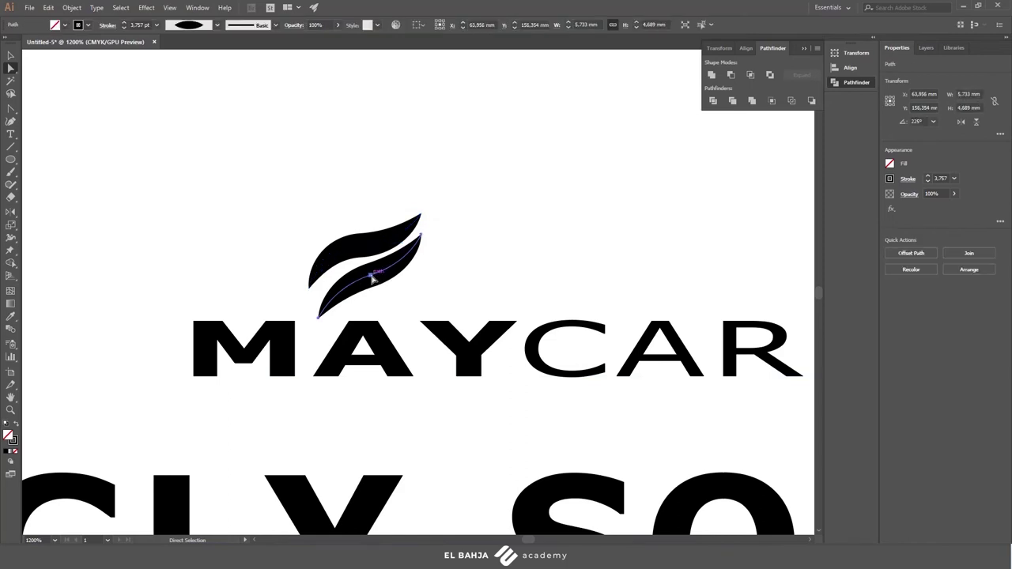
pyautogui.click(410, 266)
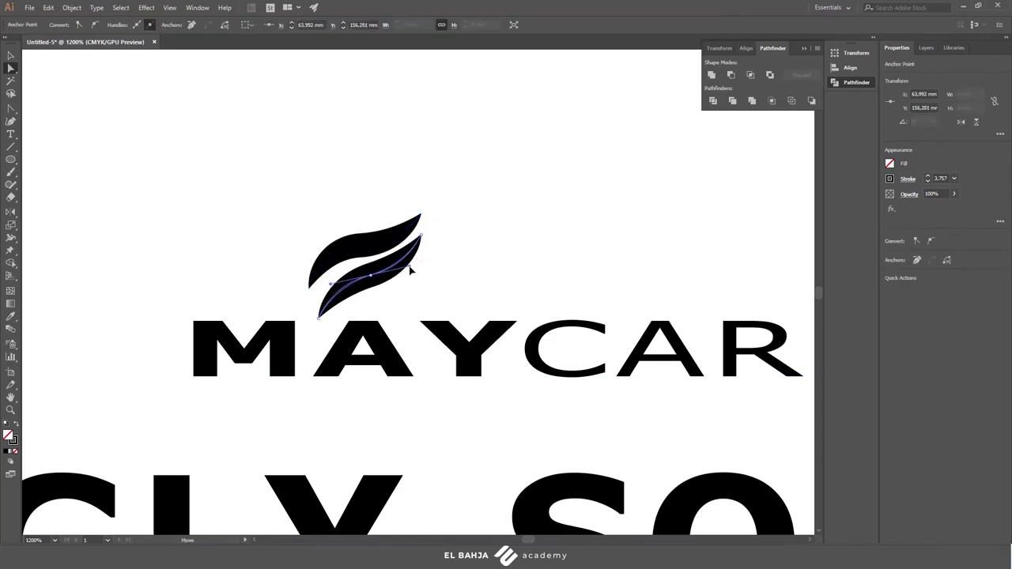
pyautogui.moveTo(410, 266); pyautogui.dragTo(409, 267)
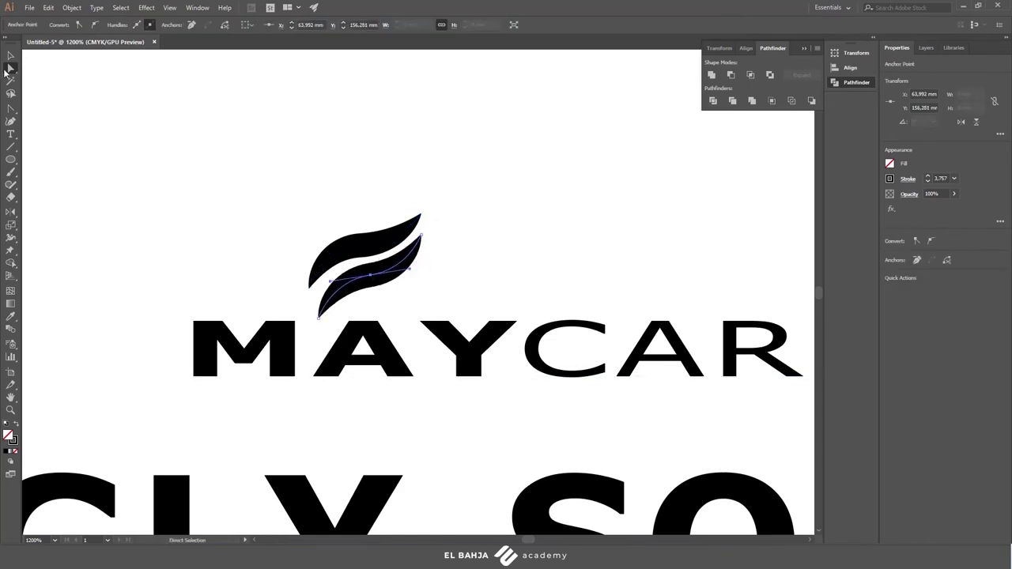
# Reshape the upper leaf's left and top curves and nudge its tip up.
pyautogui.moveTo(307, 289)
pyautogui.mouseDown()
pyautogui.moveTo(314, 294)
pyautogui.moveTo(313, 284)
pyautogui.mouseUp()
pyautogui.moveTo(358, 249); pyautogui.dragTo(378, 248)
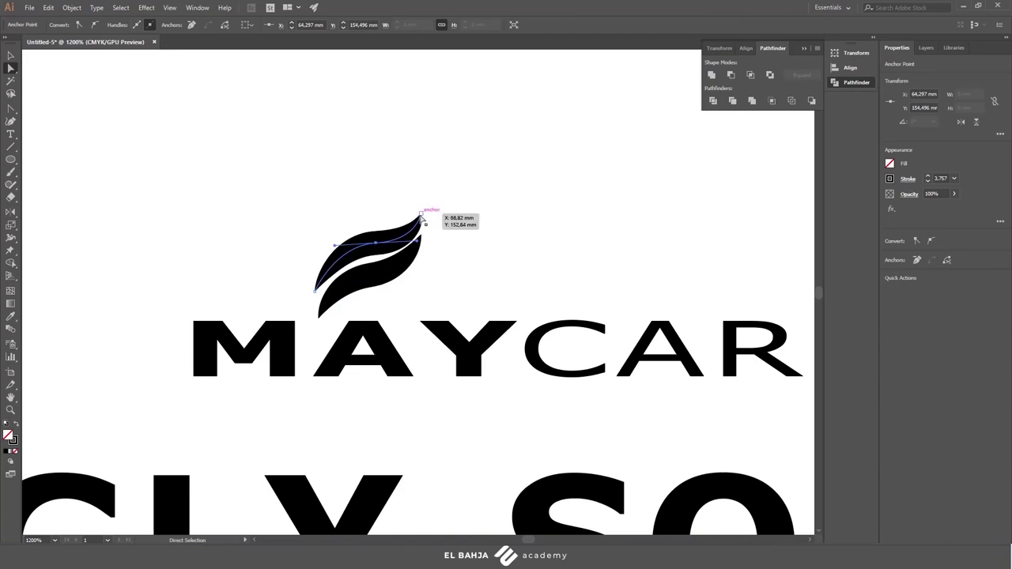
pyautogui.moveTo(421, 212); pyautogui.dragTo(423, 209)
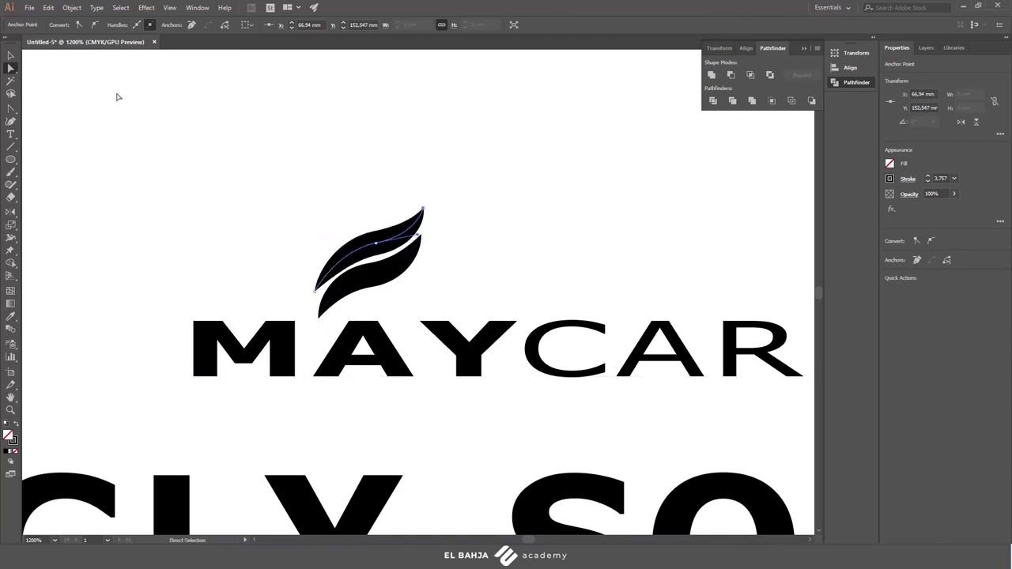
pyautogui.click(375, 242)
pyautogui.moveTo(337, 254); pyautogui.dragTo(330, 251)
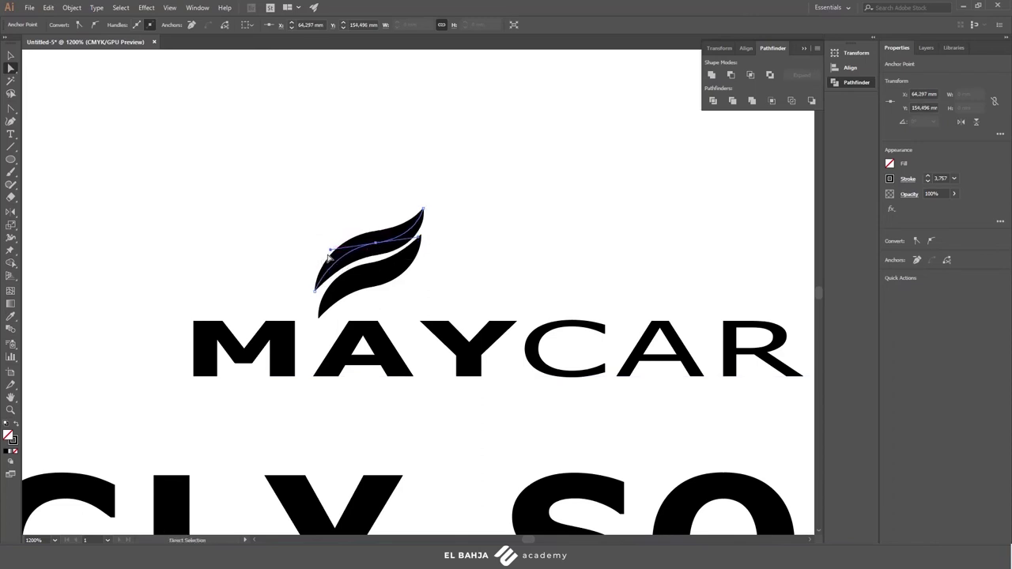
# Check the leaf's lower tip anchor, then move both leaves up and to the right.
pyautogui.click(11, 55)
pyautogui.click(335, 180)
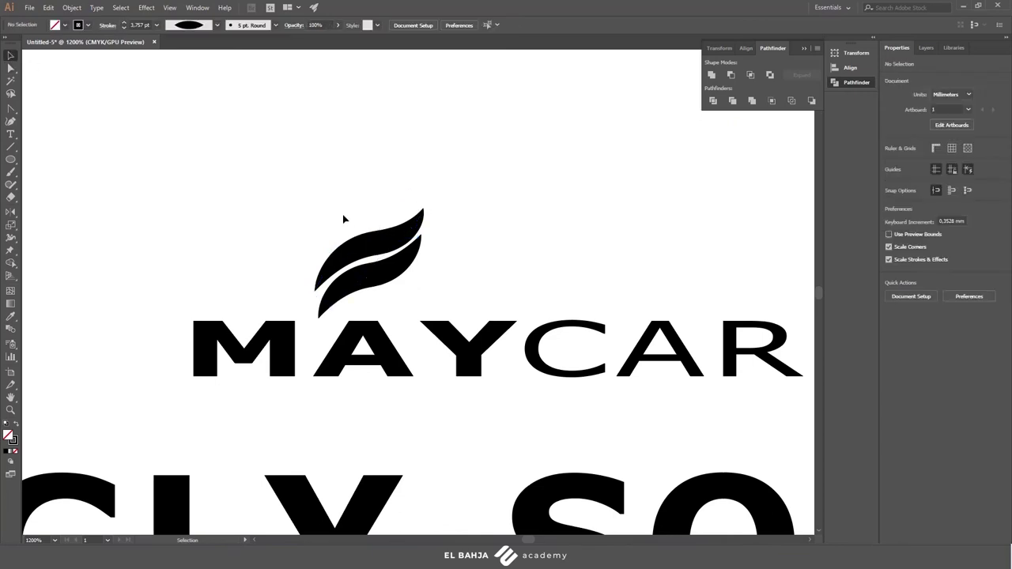
pyautogui.moveTo(328, 198); pyautogui.dragTo(329, 203)
pyautogui.click(11, 68)
pyautogui.click(315, 291)
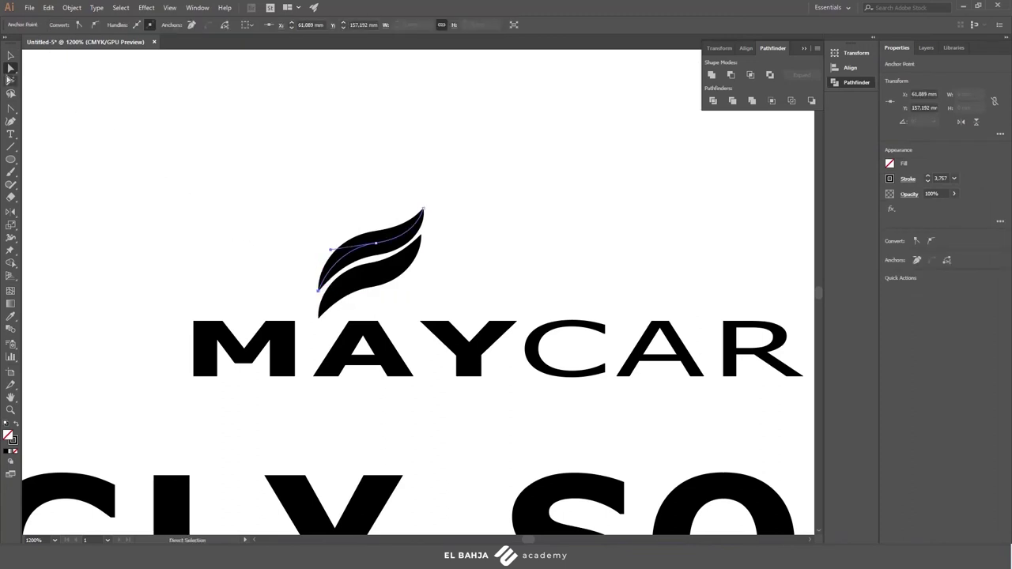
pyautogui.click(11, 56)
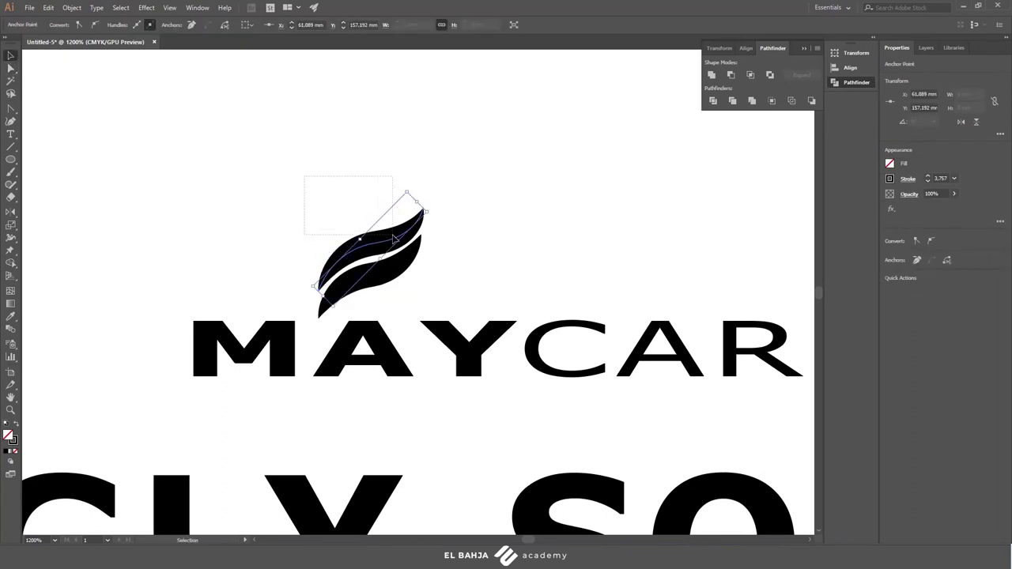
pyautogui.click(412, 275)
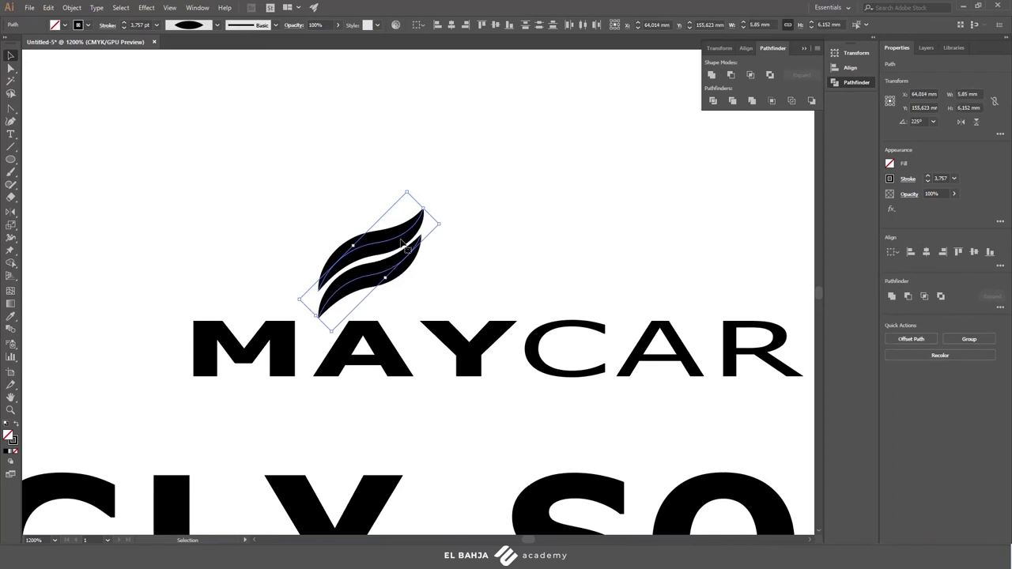
pyautogui.moveTo(387, 249); pyautogui.dragTo(406, 224)
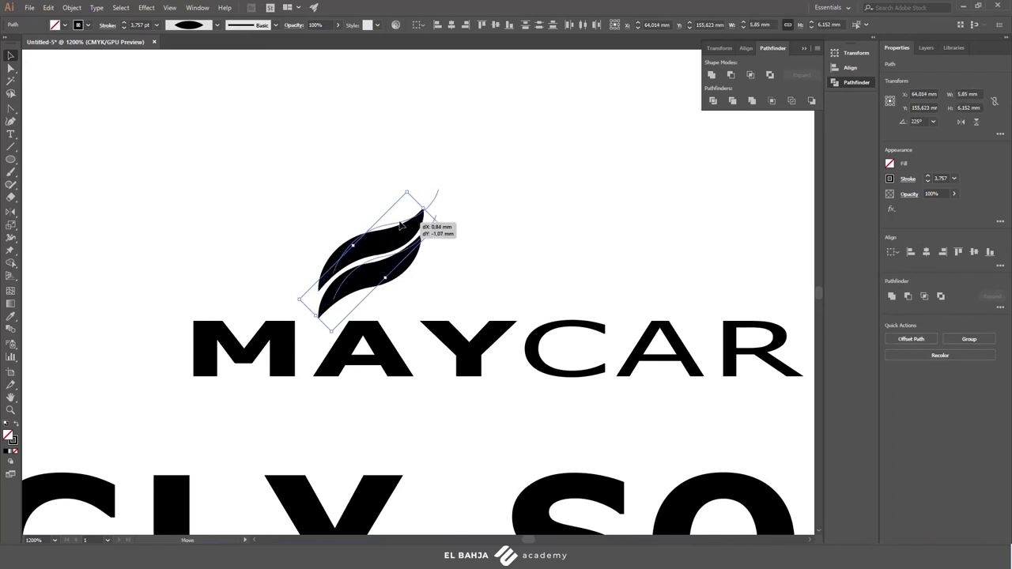
pyautogui.moveTo(392, 264); pyautogui.dragTo(401, 253)
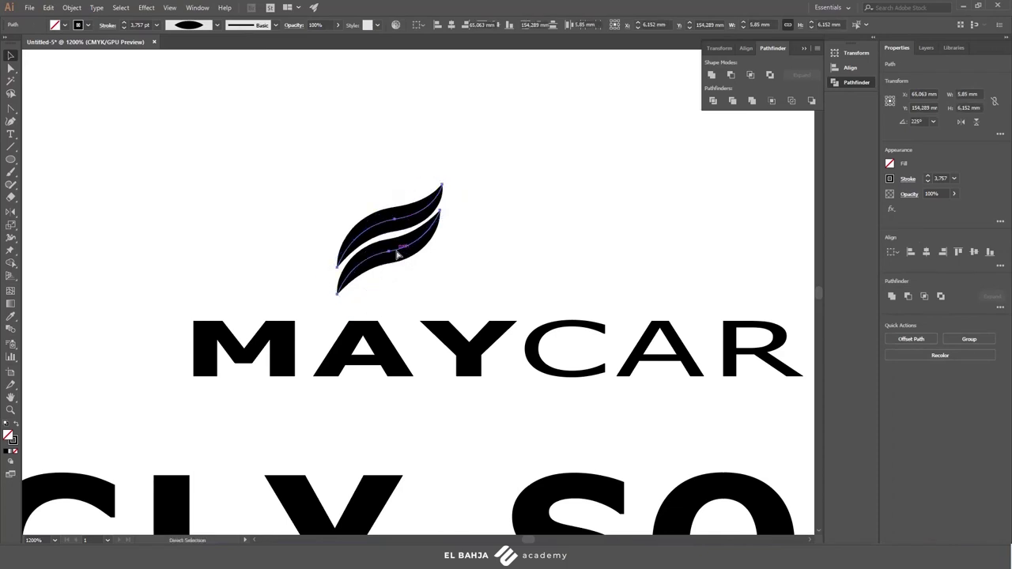
# Group the two leaves into one swoosh object with Ctrl+G.
pyautogui.hotkey('ctrl', 'g')
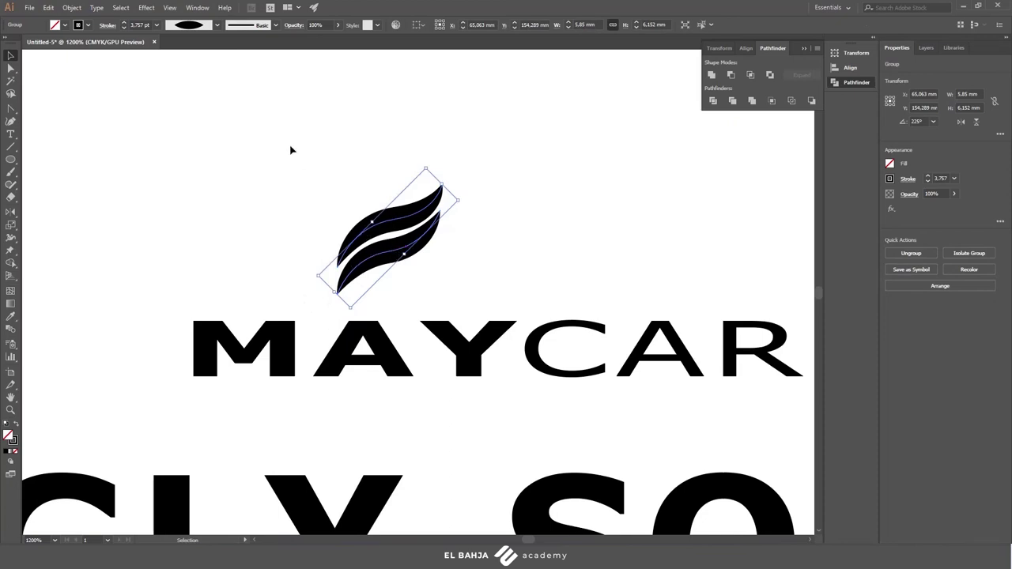
pyautogui.click(291, 151)
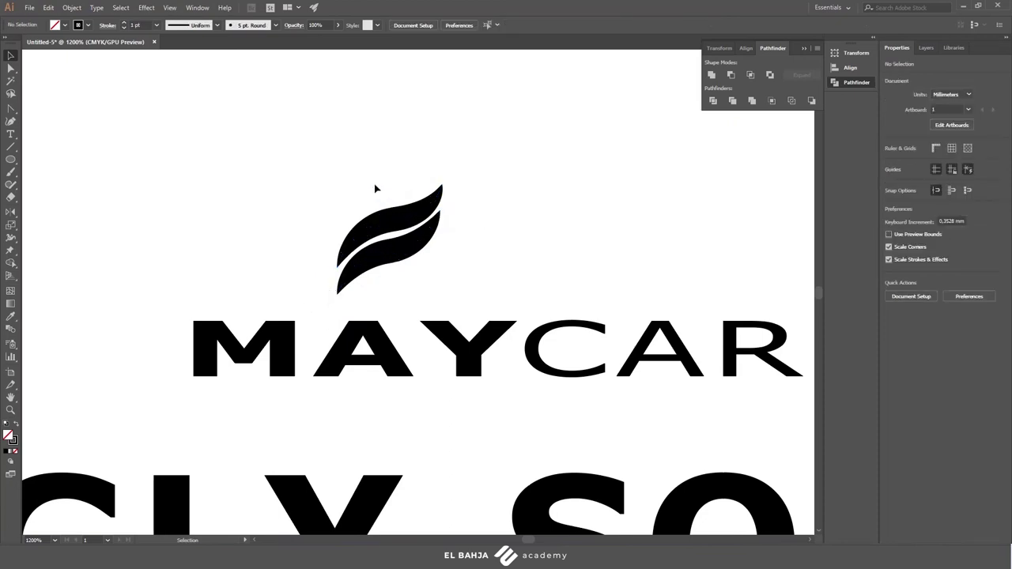
pyautogui.click(391, 255)
pyautogui.moveTo(352, 192); pyautogui.dragTo(449, 293)
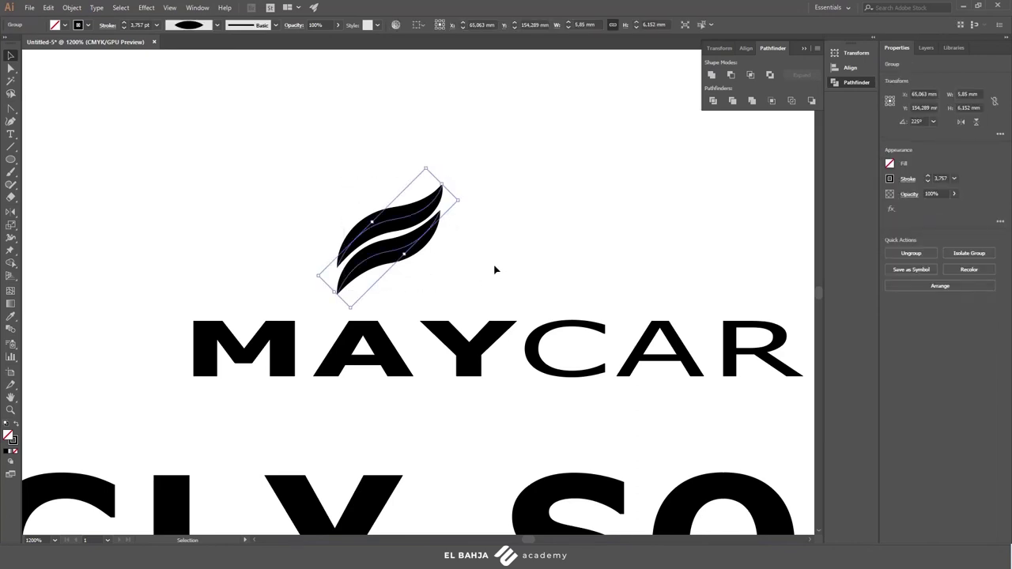
pyautogui.click(329, 178)
pyautogui.click(386, 225)
pyautogui.rightClick(386, 226)
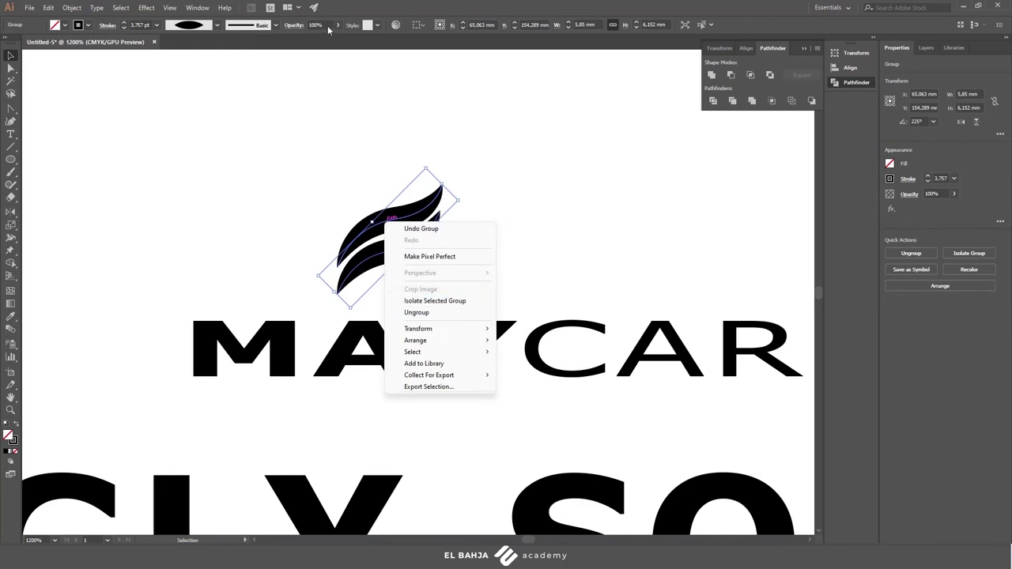
pyautogui.click(346, 4)
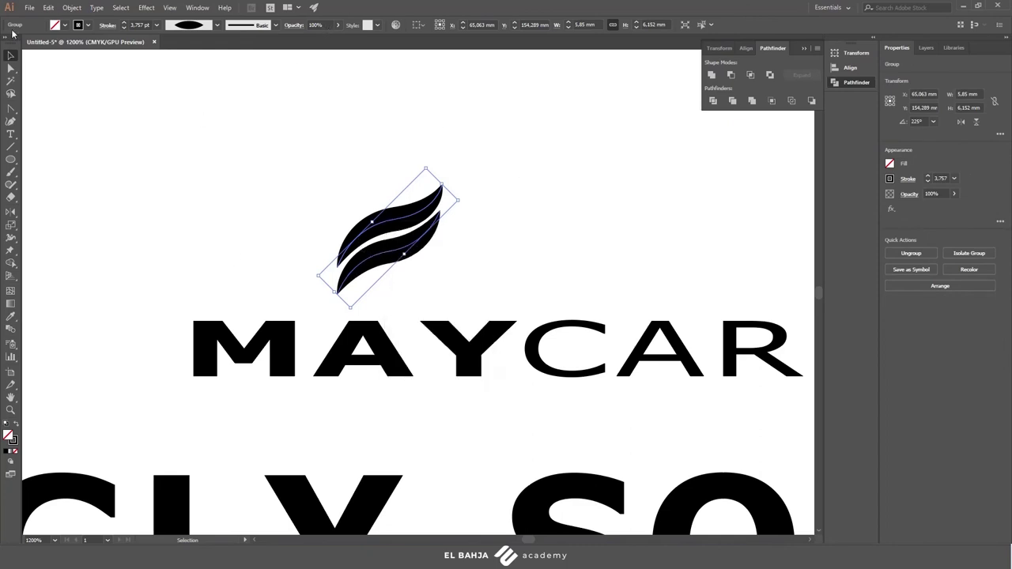
# Expand the swoosh's appearance into solid shapes and position it just above MAYCARE.
pyautogui.click(72, 7)
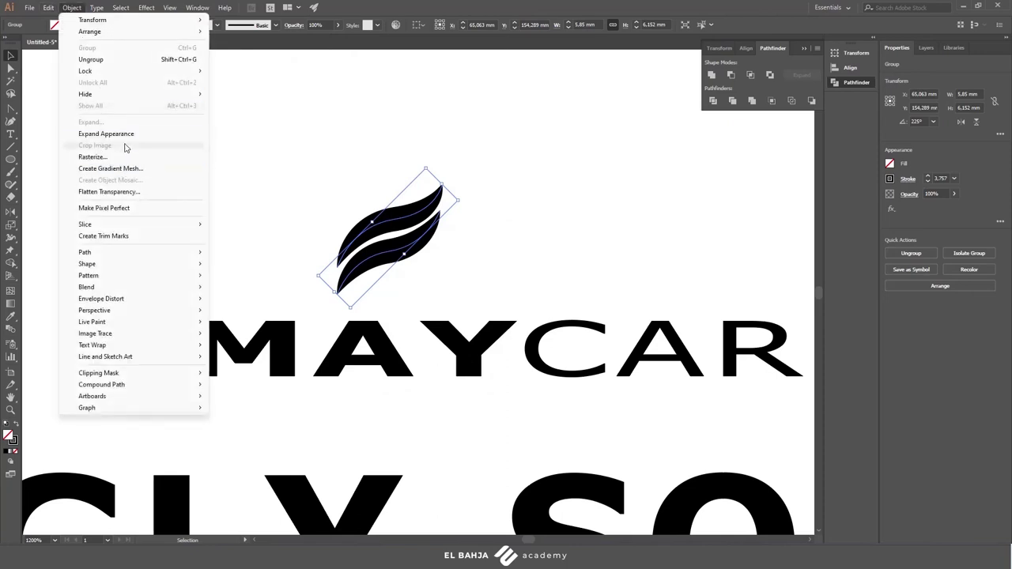
pyautogui.click(126, 134)
pyautogui.click(505, 219)
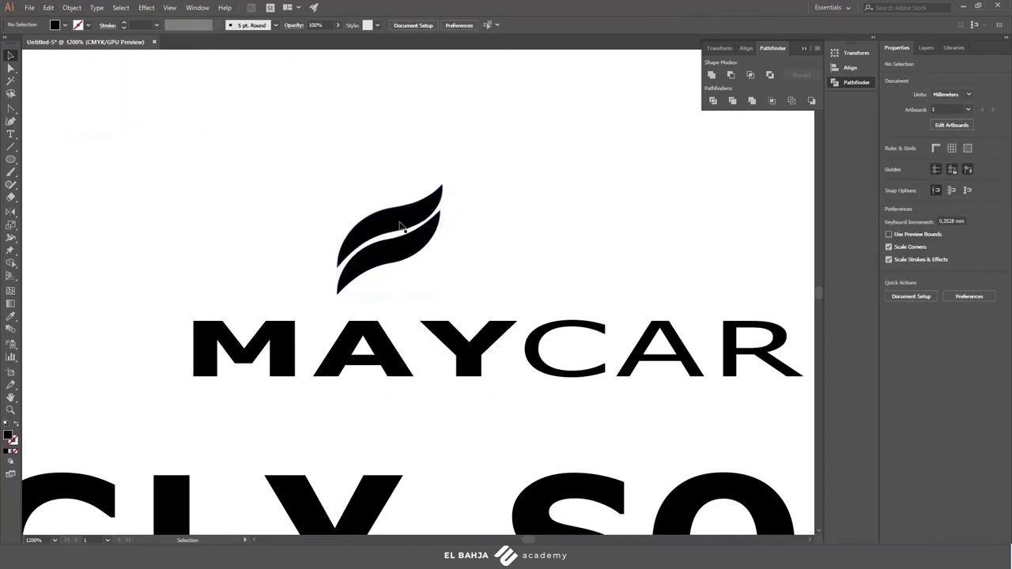
pyautogui.moveTo(401, 227); pyautogui.dragTo(420, 240)
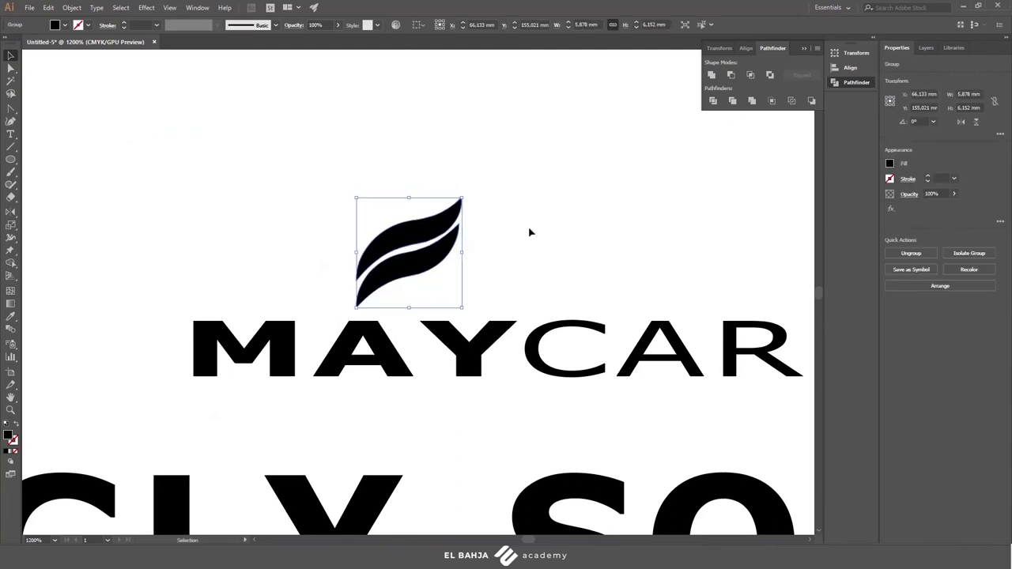
pyautogui.moveTo(403, 242)
pyautogui.mouseDown()
pyautogui.moveTo(388, 250)
pyautogui.moveTo(403, 250)
pyautogui.mouseUp()
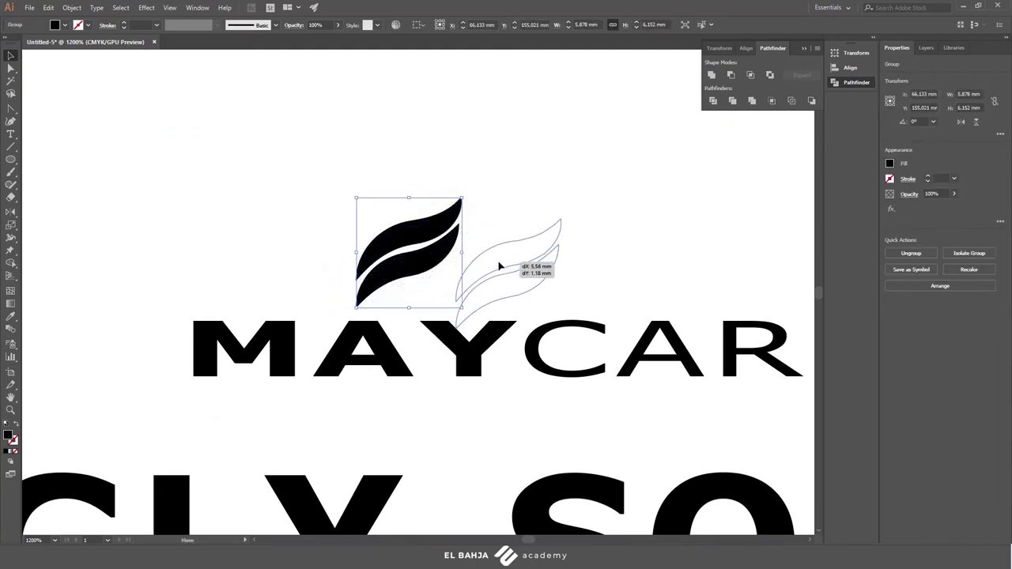
pyautogui.moveTo(403, 250)
pyautogui.mouseDown()
pyautogui.moveTo(377, 248)
pyautogui.moveTo(406, 247)
pyautogui.mouseUp()
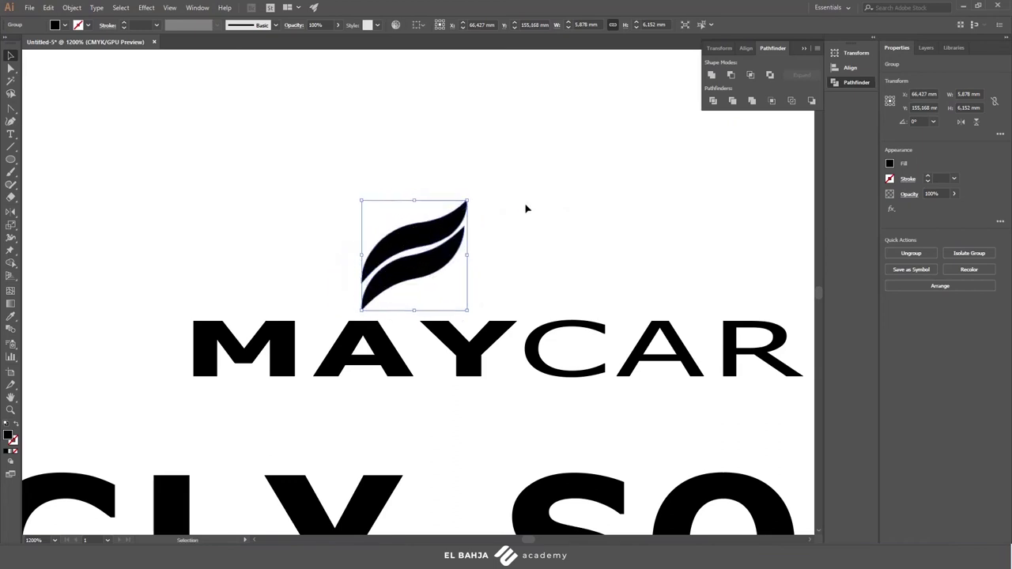
pyautogui.click(527, 207)
pyautogui.scroll(-5, 523, 207)
# Group the MAYCARE logo and label text, move it left of the artboard, and make it white.
pyautogui.scroll(1, 522, 208)
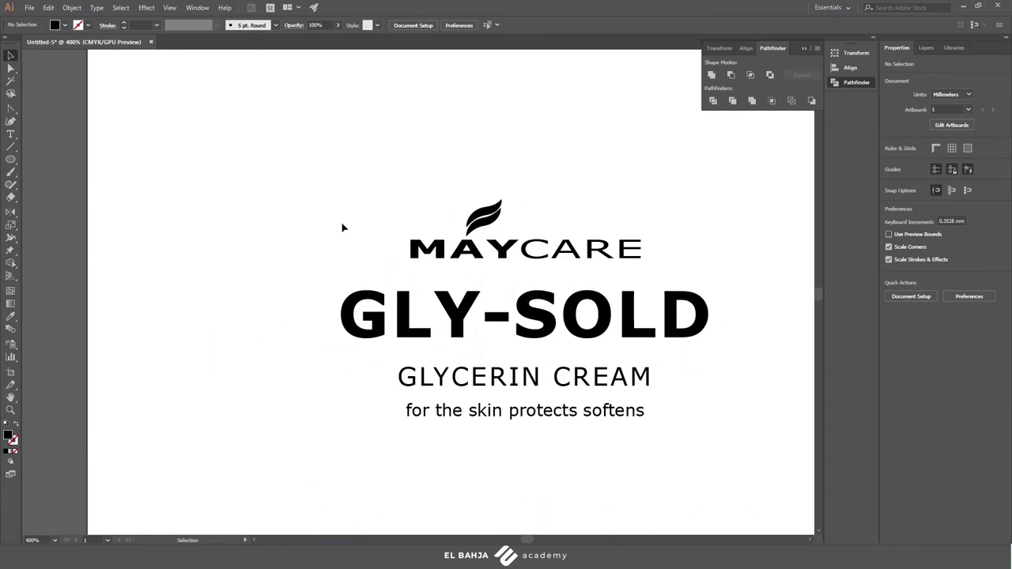
pyautogui.moveTo(290, 147)
pyautogui.mouseDown()
pyautogui.moveTo(552, 253)
pyautogui.moveTo(701, 422)
pyautogui.moveTo(732, 439)
pyautogui.mouseUp()
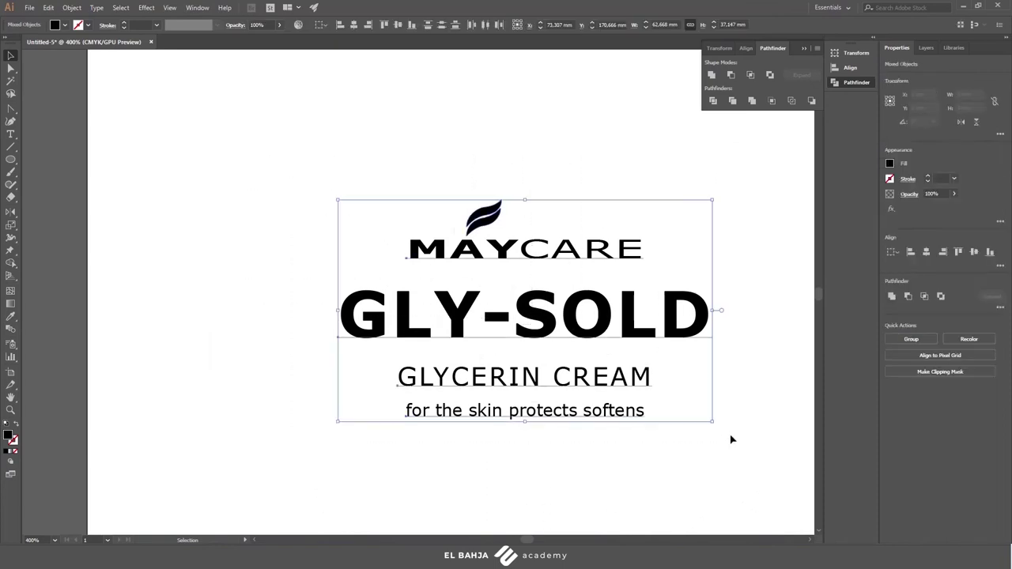
pyautogui.rightClick(458, 253)
pyautogui.click(484, 317)
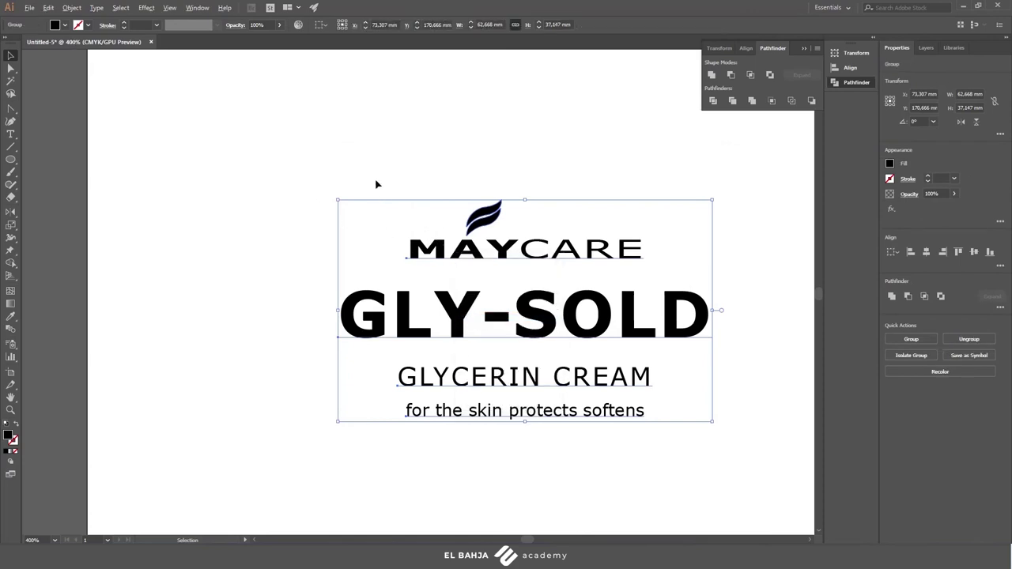
pyautogui.scroll(-2, 377, 184)
pyautogui.moveTo(463, 249); pyautogui.dragTo(155, 252)
pyautogui.click(63, 25)
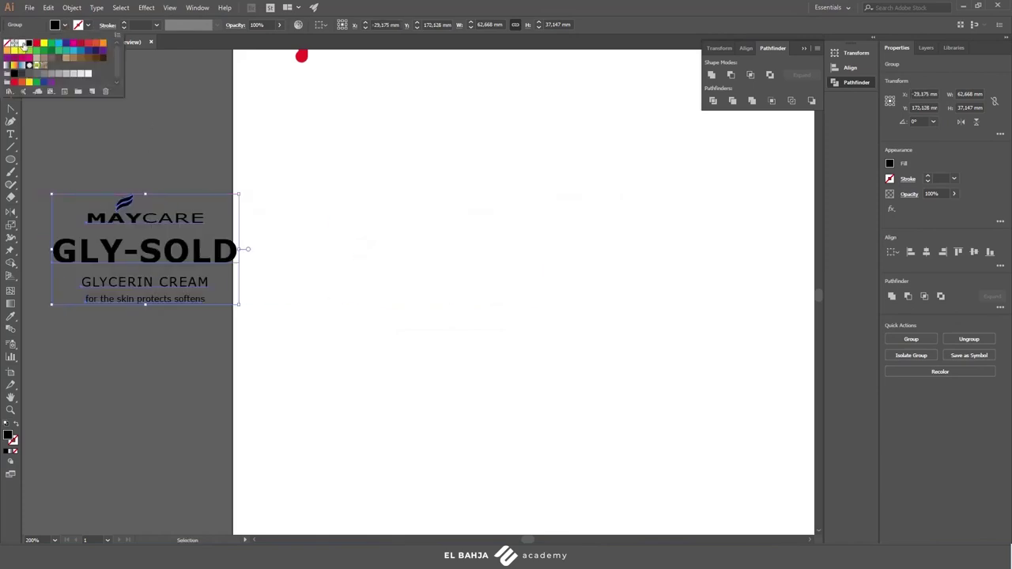
pyautogui.click(16, 43)
pyautogui.press('Escape')
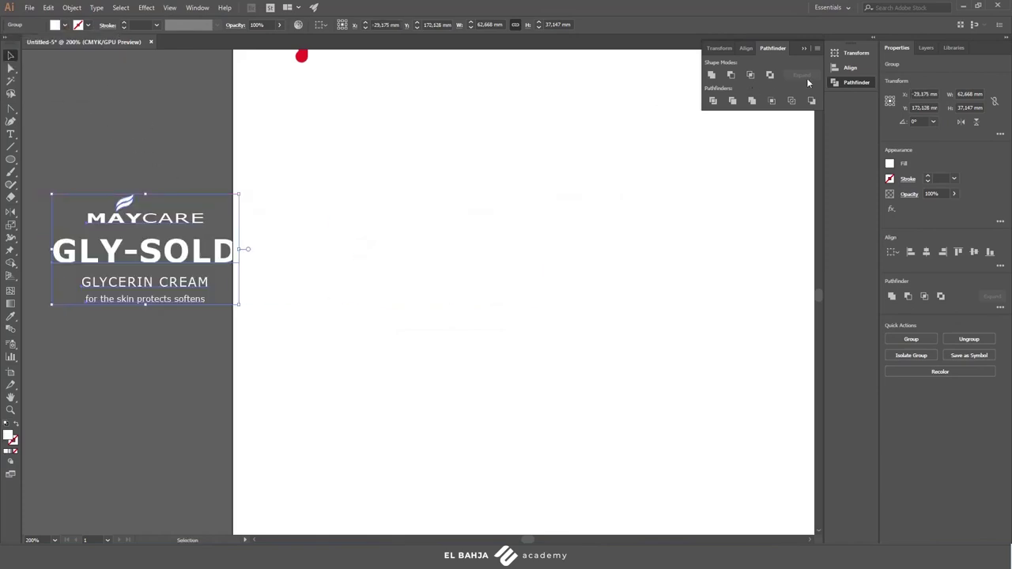
# Save the label group as a new symbol named 'logo' in the Symbols panel.
pyautogui.click(804, 49)
pyautogui.click(197, 8)
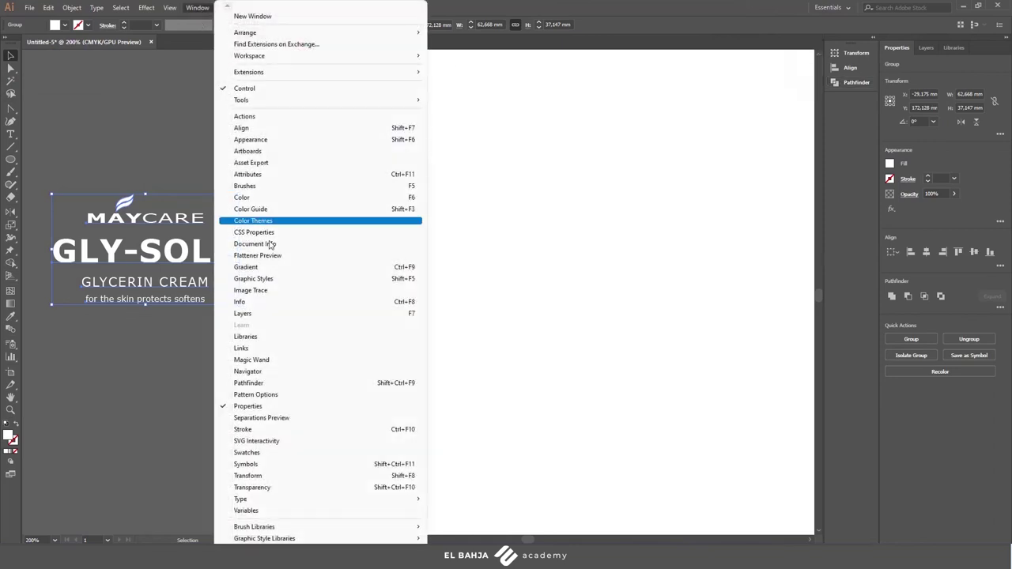
pyautogui.click(316, 464)
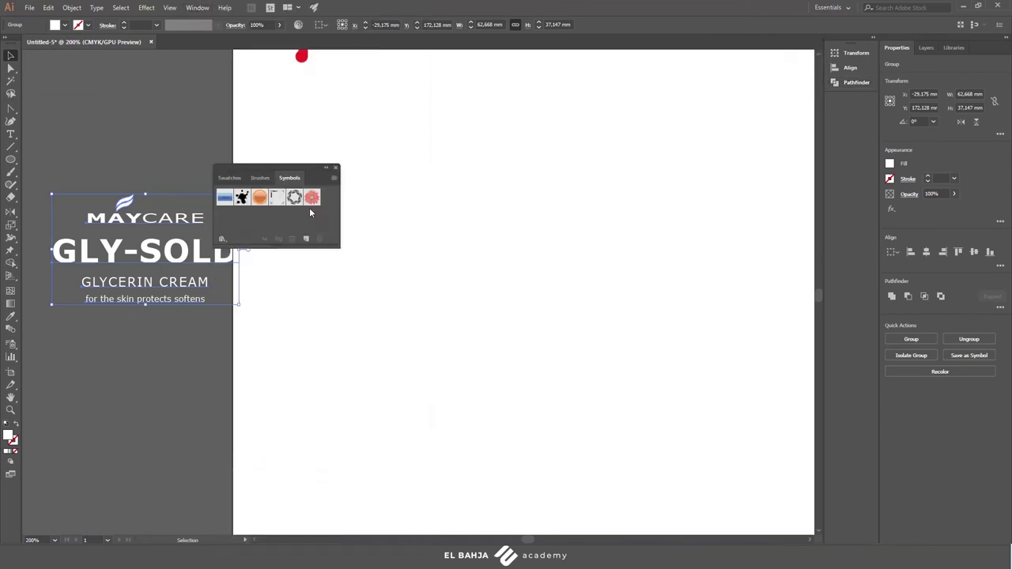
pyautogui.moveTo(139, 261); pyautogui.dragTo(252, 218)
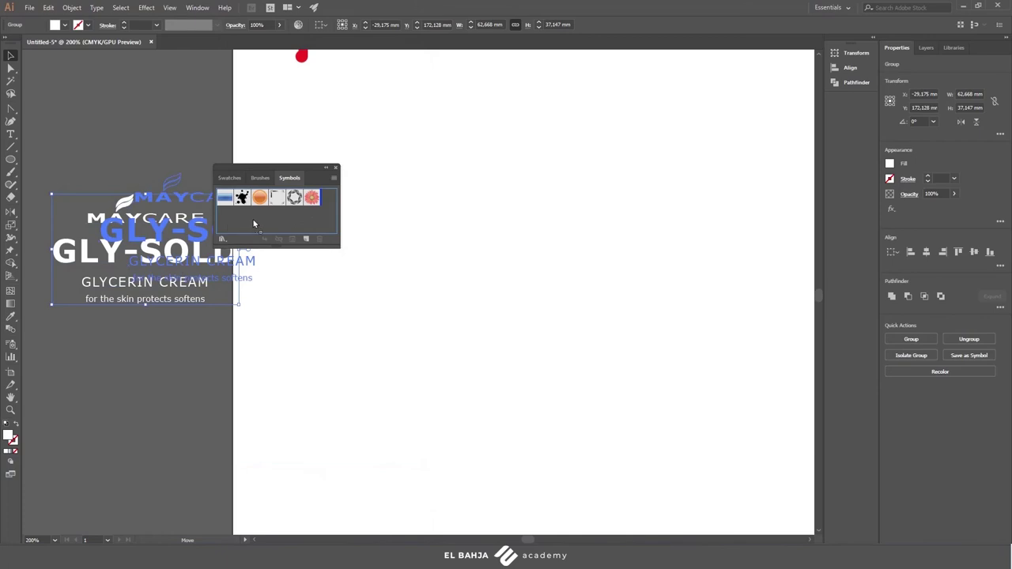
pyautogui.write('logo')
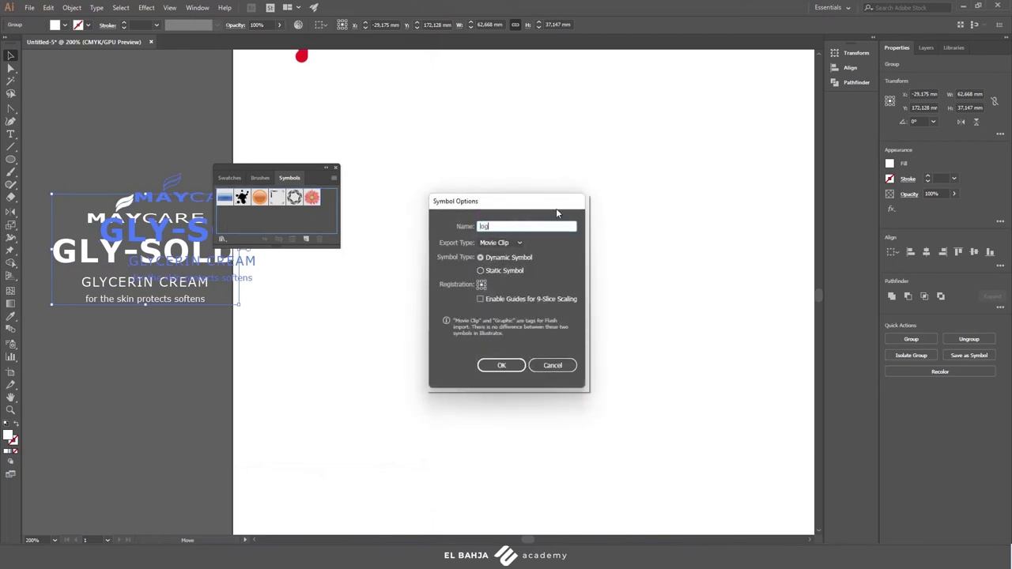
pyautogui.press('Return')
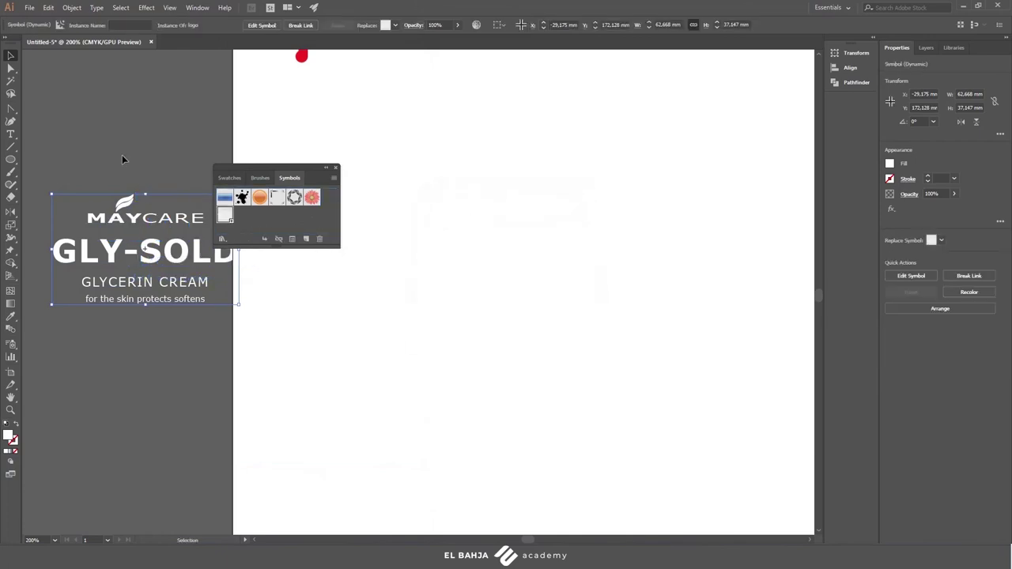
# Delete the logo symbol instance from the canvas.
pyautogui.click(122, 155)
pyautogui.click(146, 222)
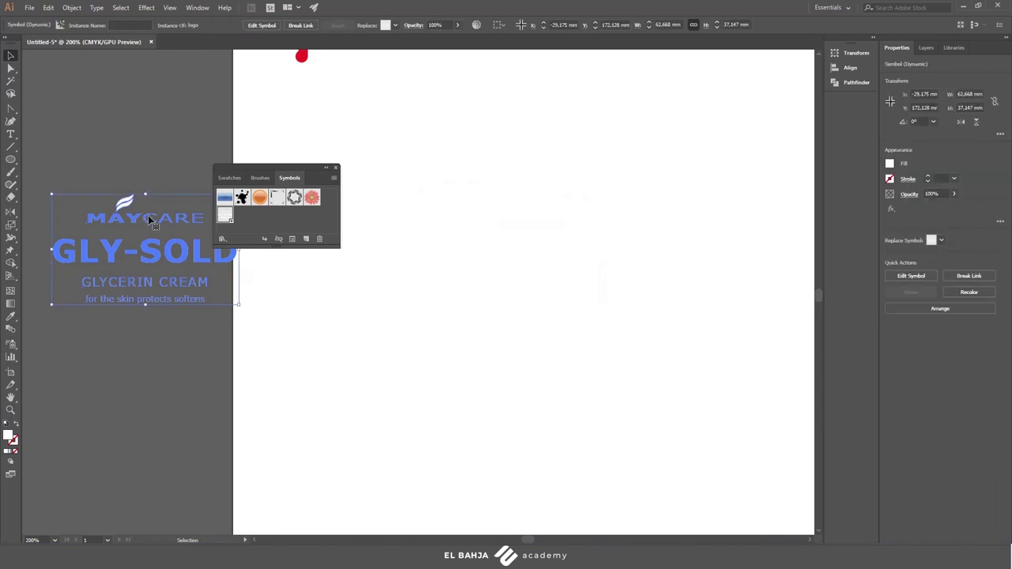
pyautogui.press('Delete')
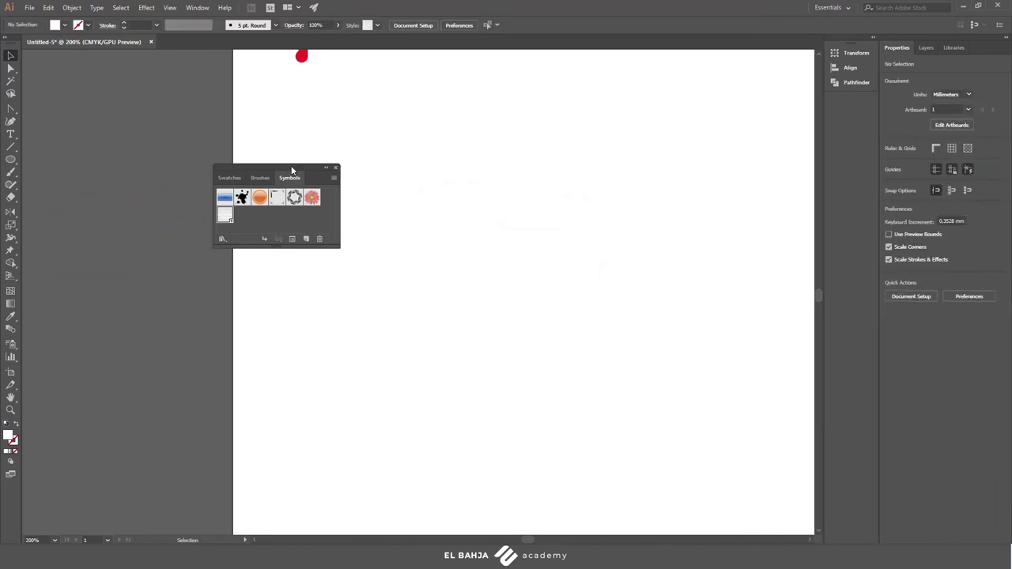
# Dock the Symbols panel and preview a 3D Revolve of the right red L profile.
pyautogui.moveTo(294, 167); pyautogui.dragTo(854, 102)
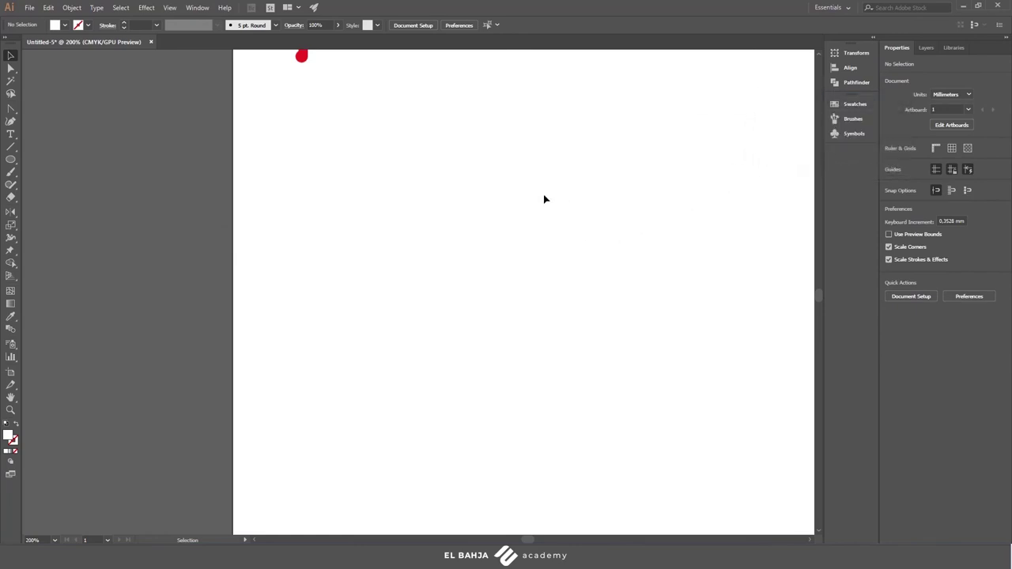
pyautogui.scroll(5, 399, 172)
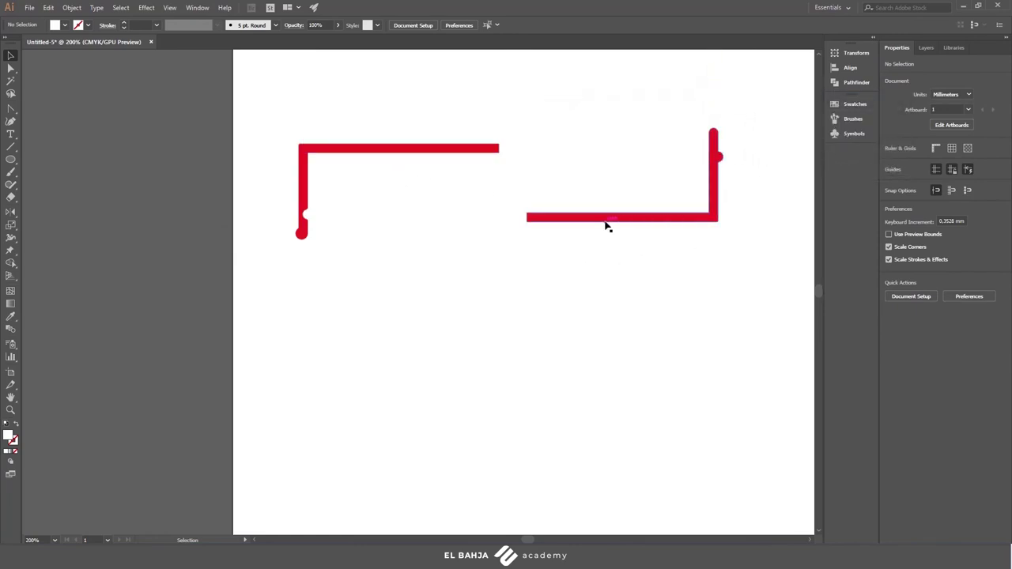
pyautogui.click(576, 218)
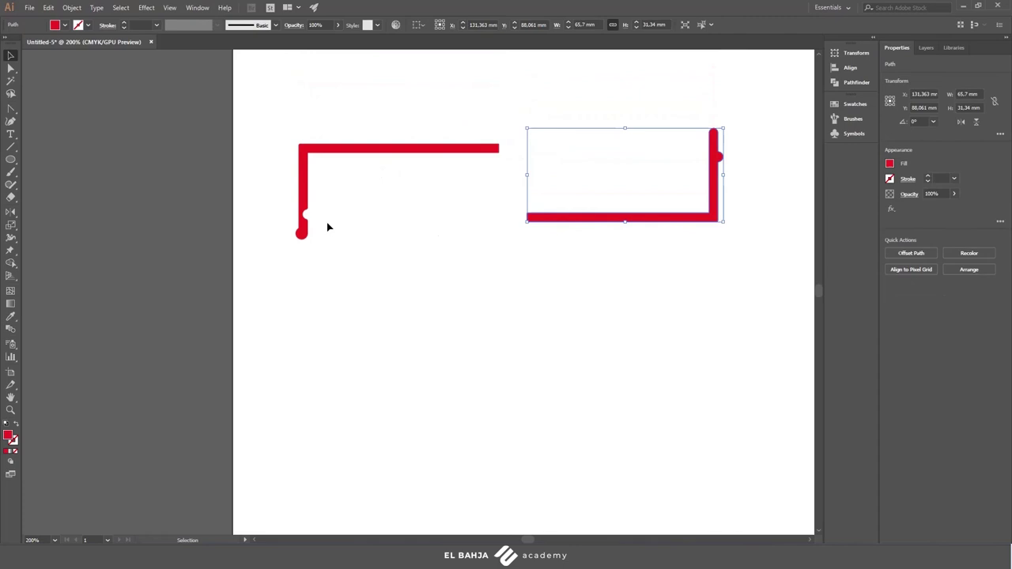
pyautogui.click(143, 8)
pyautogui.moveTo(198, 68)
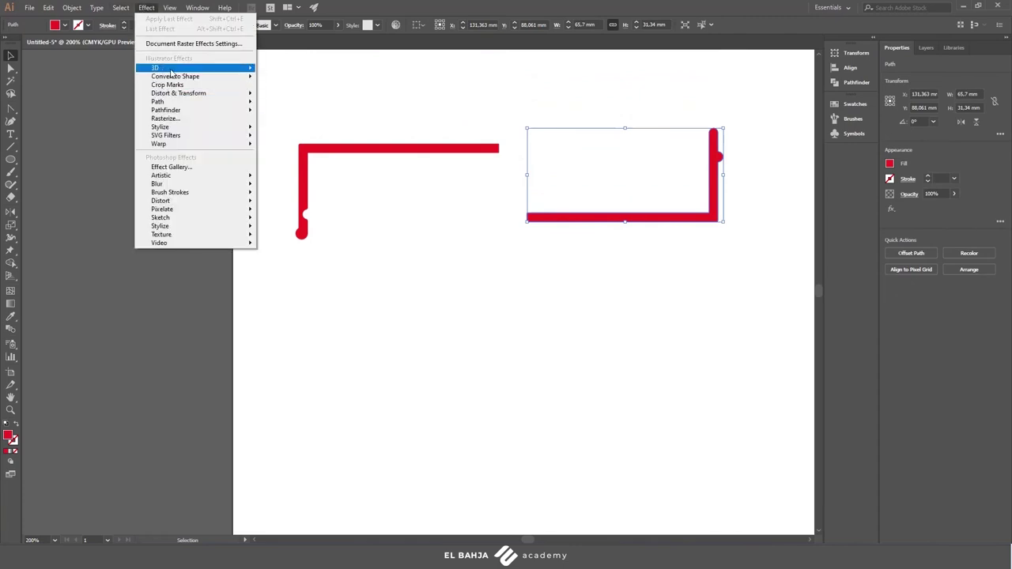
pyautogui.click(287, 80)
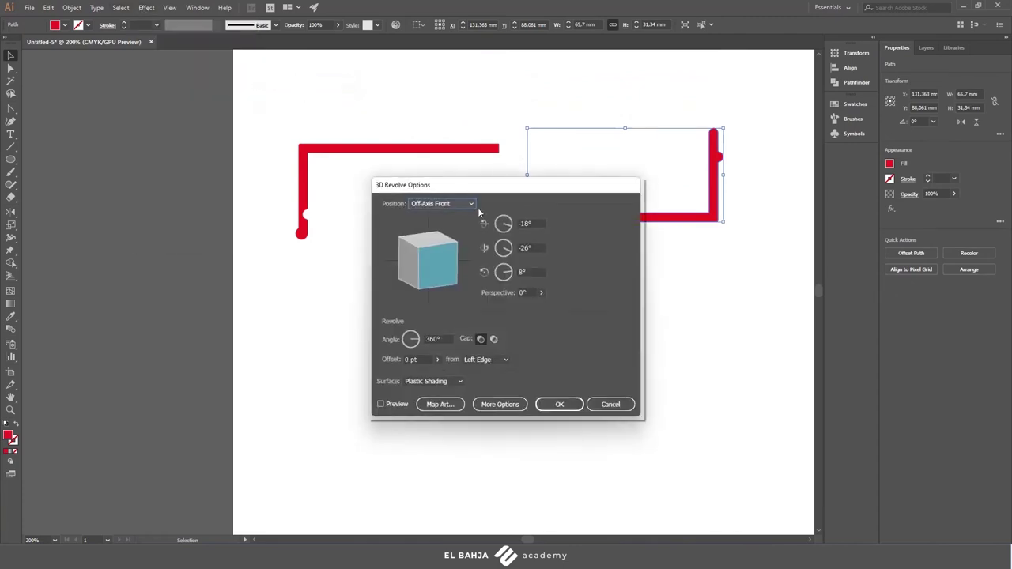
pyautogui.click(382, 405)
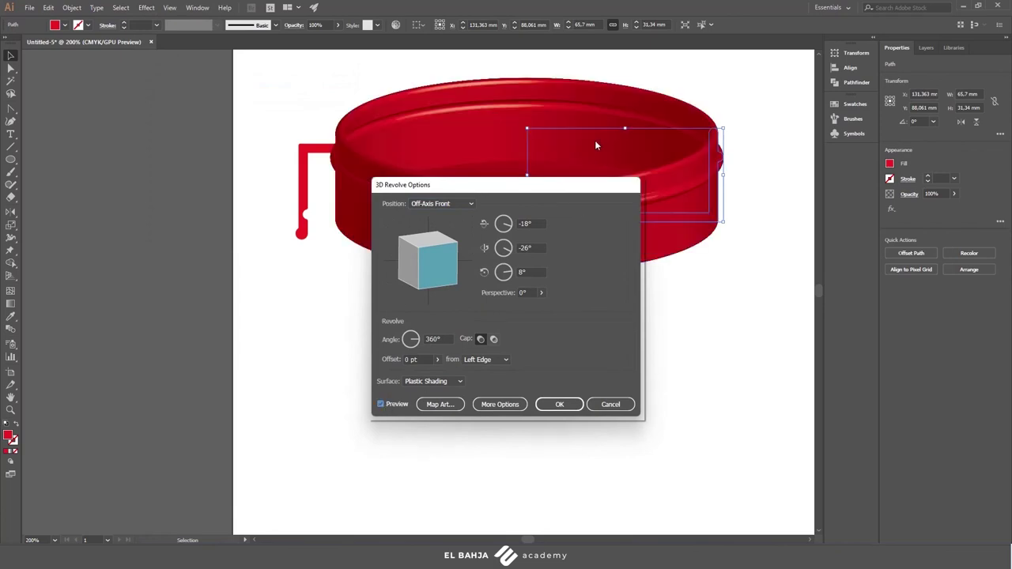
pyautogui.moveTo(501, 187); pyautogui.dragTo(299, 258)
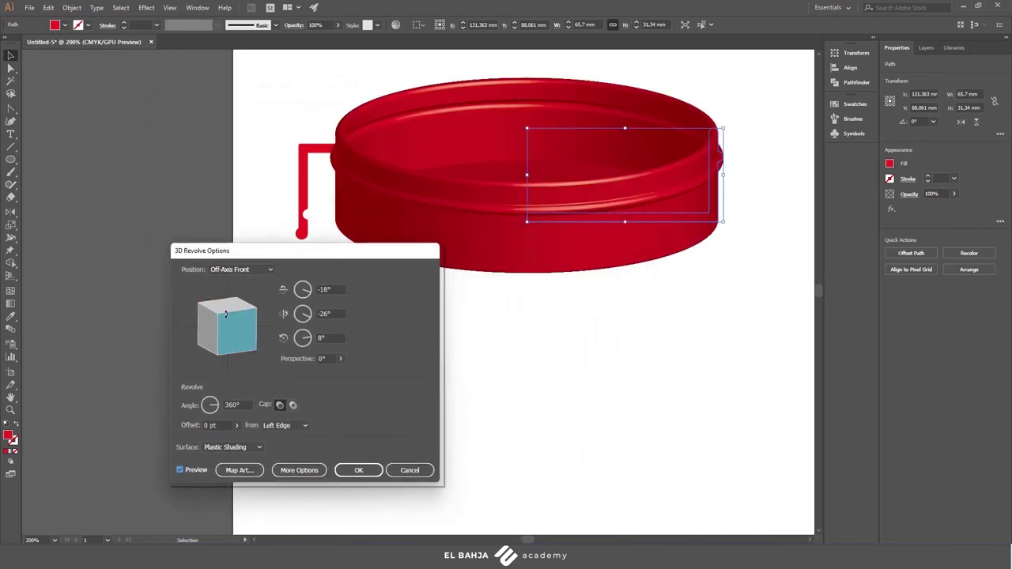
# Apply the revolve at Off-Axis Front and move the red jar base down and right.
pyautogui.moveTo(230, 317)
pyautogui.mouseDown()
pyautogui.moveTo(230, 326)
pyautogui.moveTo(214, 314)
pyautogui.moveTo(223, 279)
pyautogui.mouseUp()
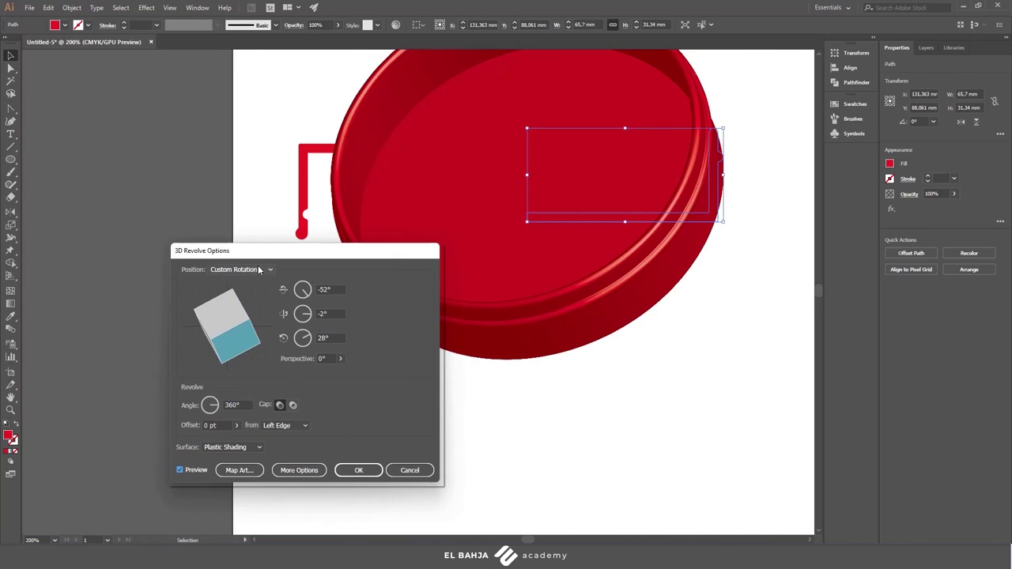
pyautogui.click(259, 270)
pyautogui.click(251, 368)
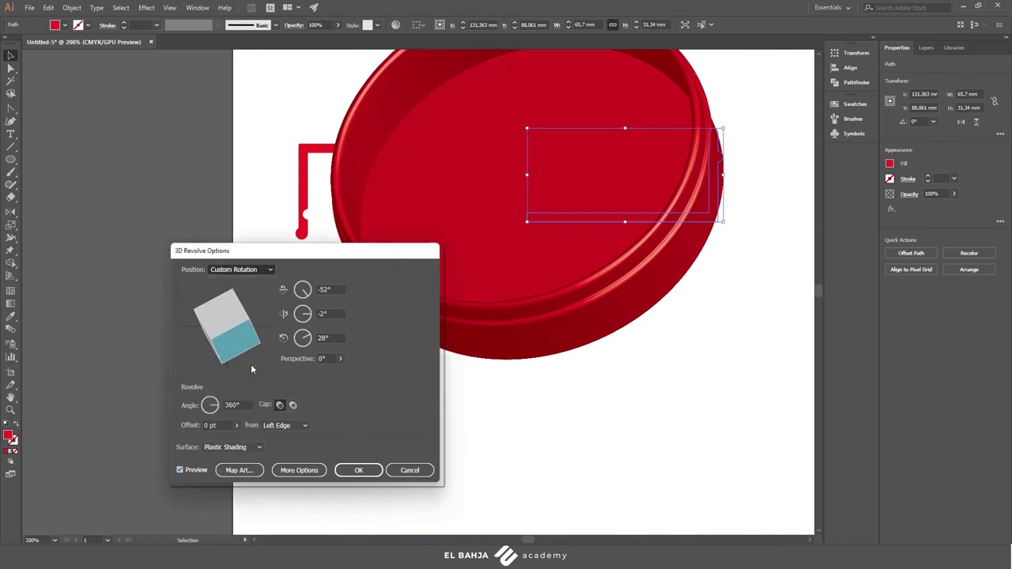
pyautogui.click(363, 467)
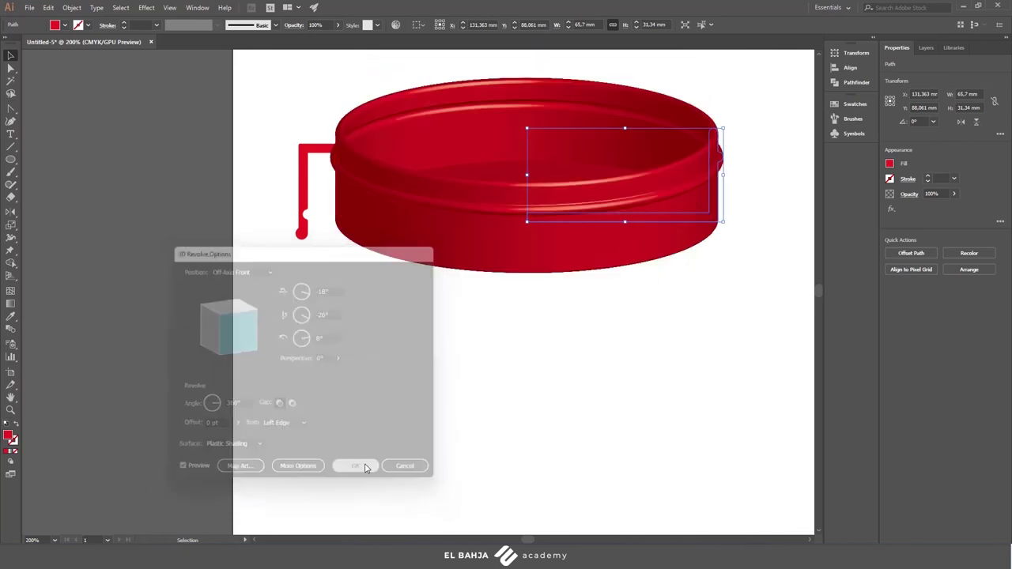
pyautogui.moveTo(480, 200); pyautogui.dragTo(531, 401)
pyautogui.click(310, 149)
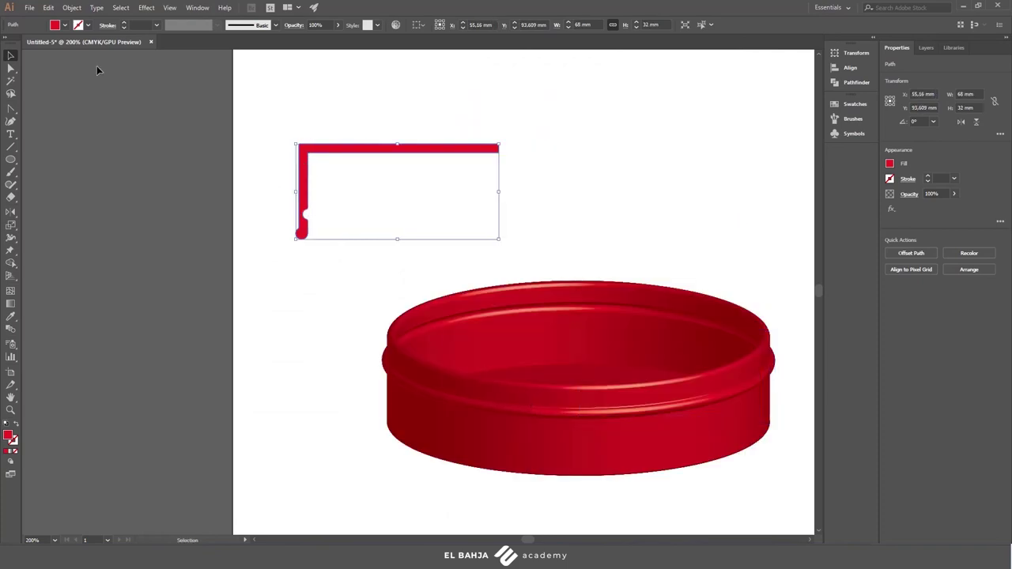
# Preview a 3D Revolve of the left L profile from its right edge, tilted to a custom angle.
pyautogui.click(146, 8)
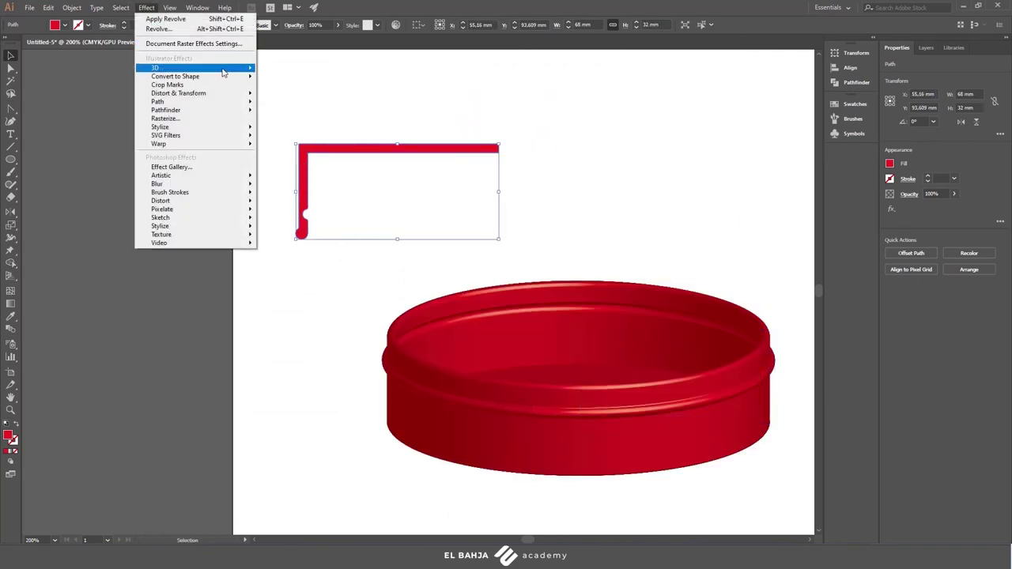
pyautogui.moveTo(197, 68)
pyautogui.click(297, 82)
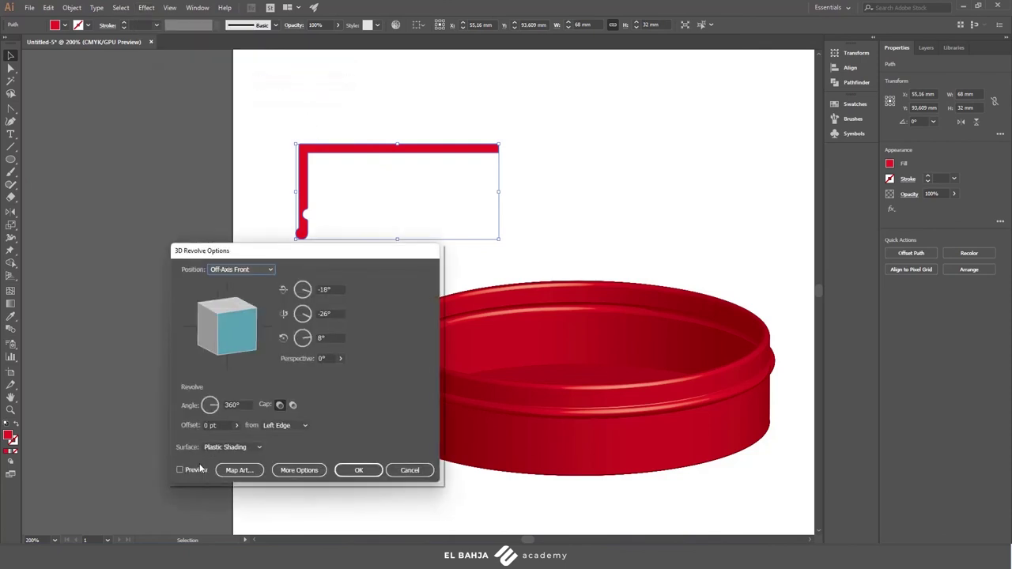
pyautogui.click(194, 469)
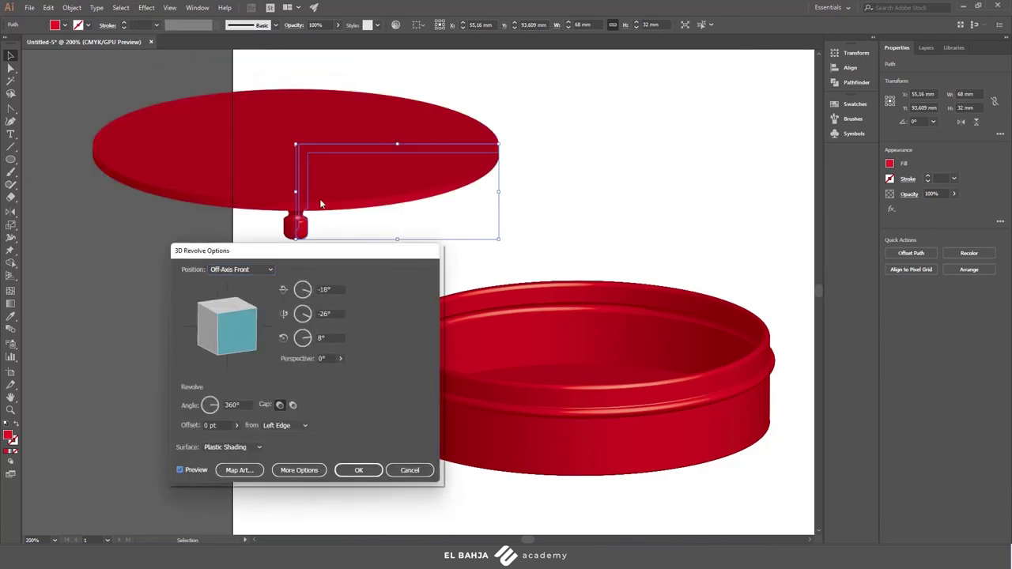
pyautogui.click(280, 425)
pyautogui.click(286, 448)
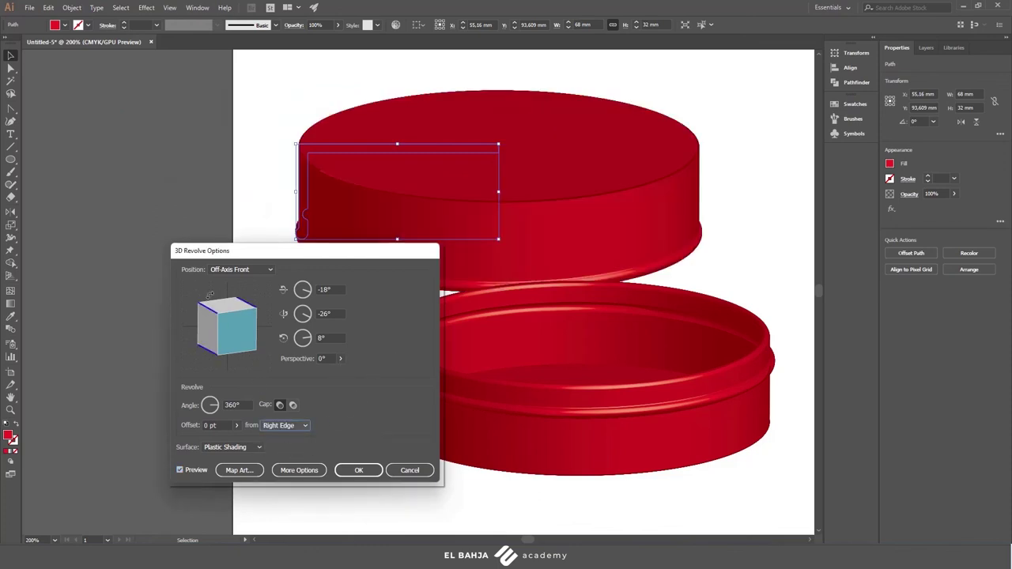
pyautogui.moveTo(207, 306); pyautogui.dragTo(202, 317)
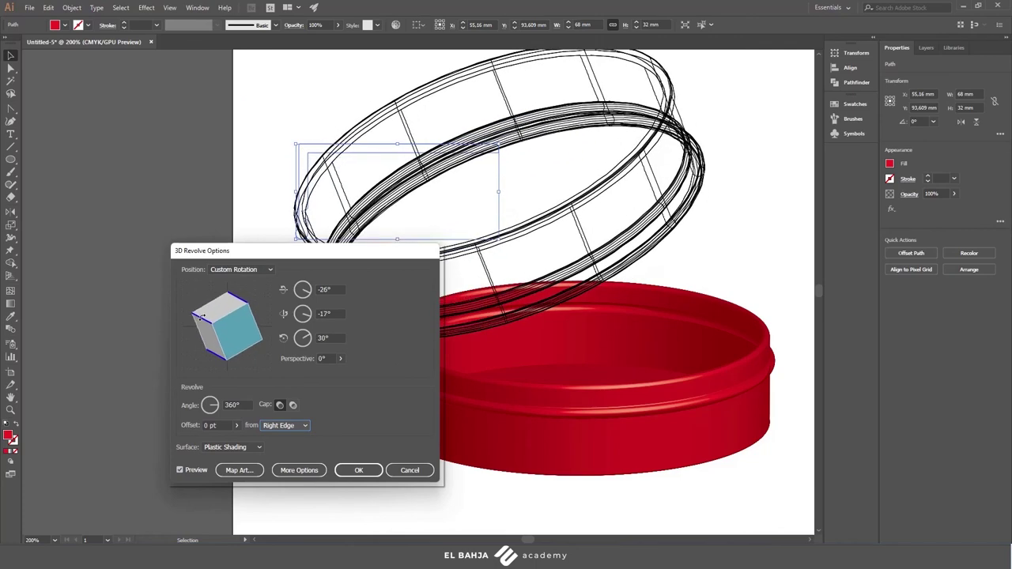
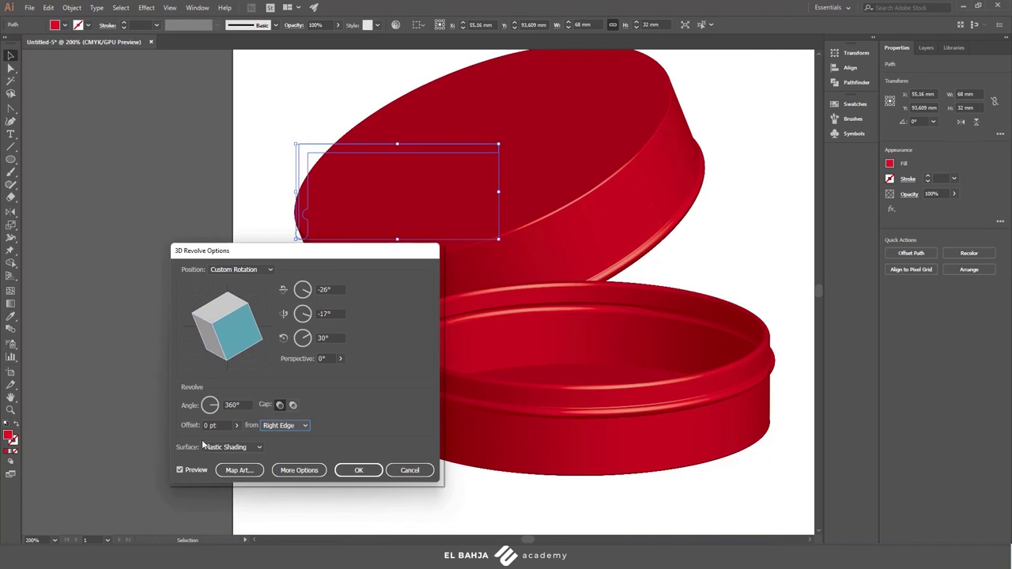
# Open Map Art and step through the revolved lid's surfaces.
pyautogui.click(239, 471)
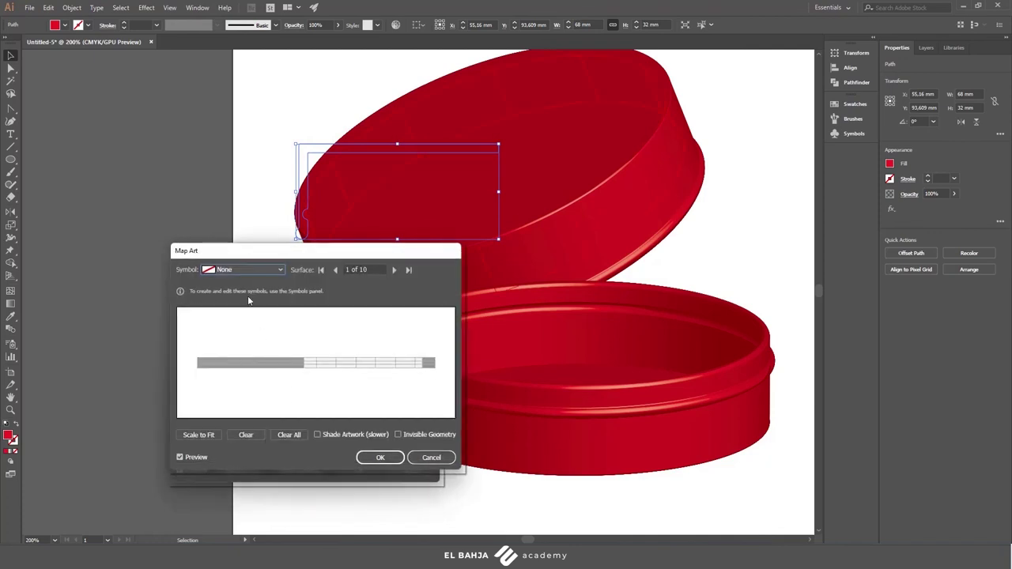
pyautogui.click(267, 270)
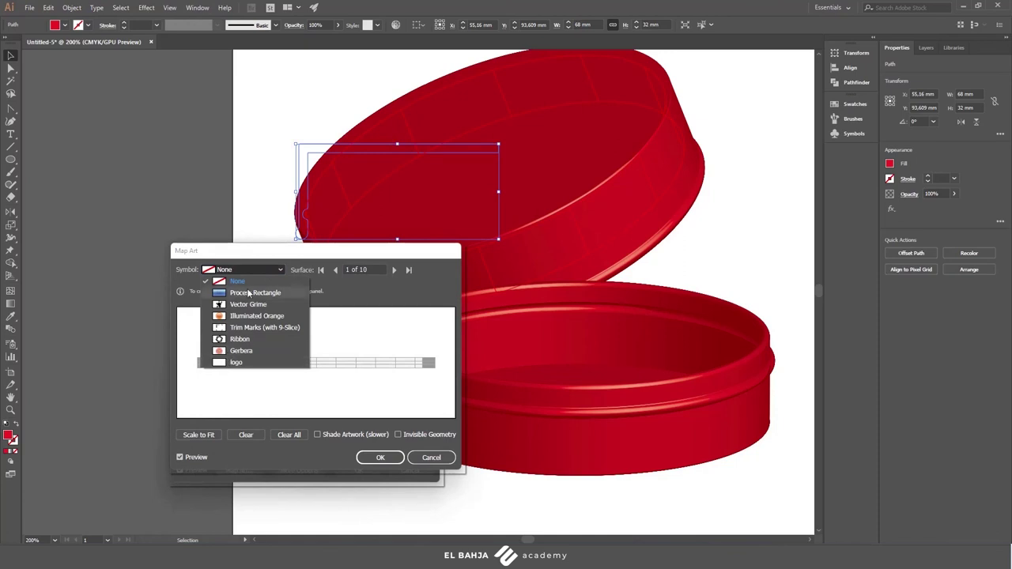
pyautogui.click(258, 272)
pyautogui.click(395, 270)
pyautogui.click(395, 269)
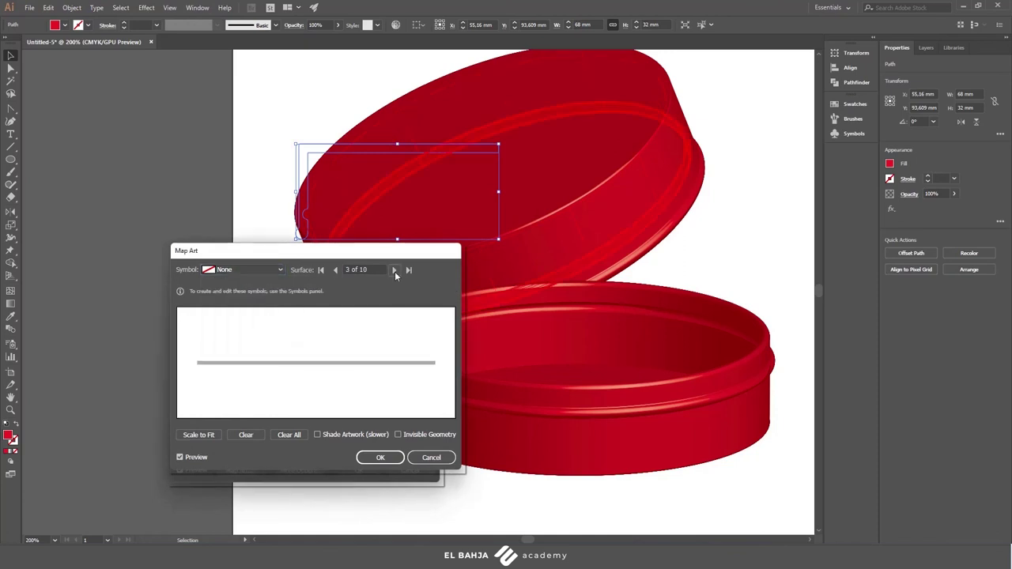
pyautogui.click(394, 270)
pyautogui.click(394, 270)
pyautogui.click(394, 269)
pyautogui.click(394, 269)
pyautogui.click(394, 270)
pyautogui.click(395, 269)
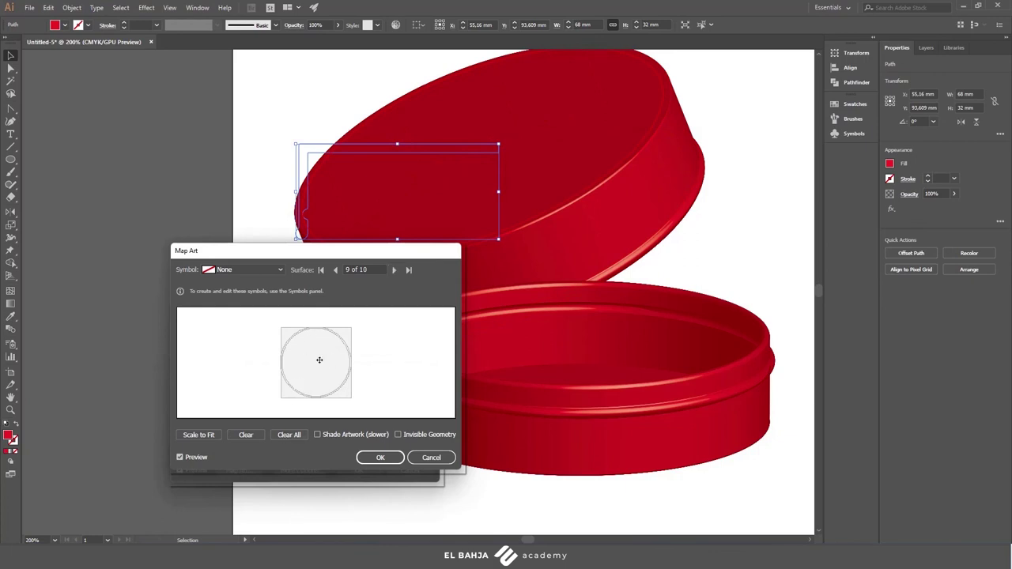
# Map the 'logo' symbol onto surface 9 of 10.
pyautogui.click(392, 270)
pyautogui.click(334, 269)
pyautogui.click(248, 272)
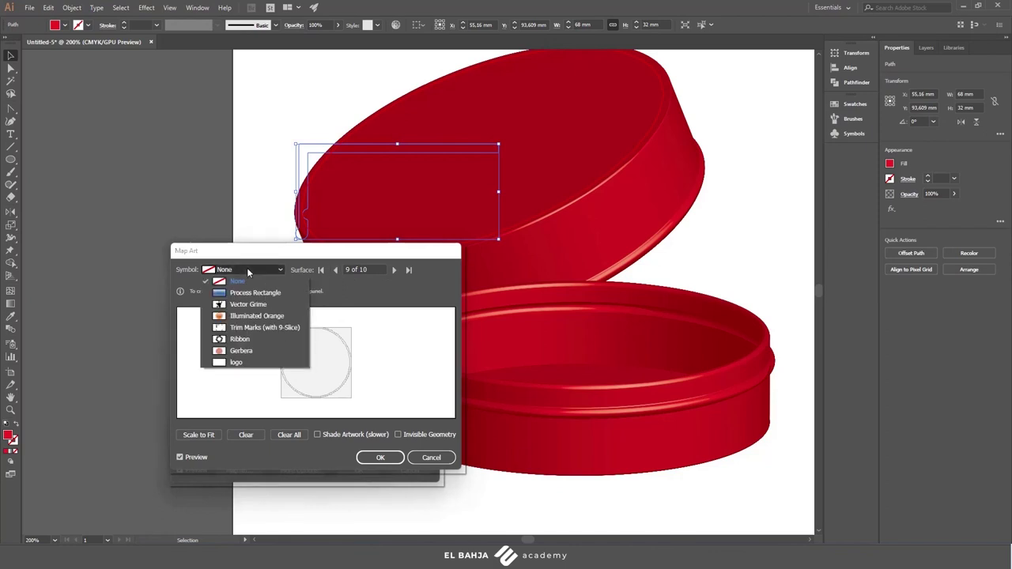
pyautogui.click(231, 365)
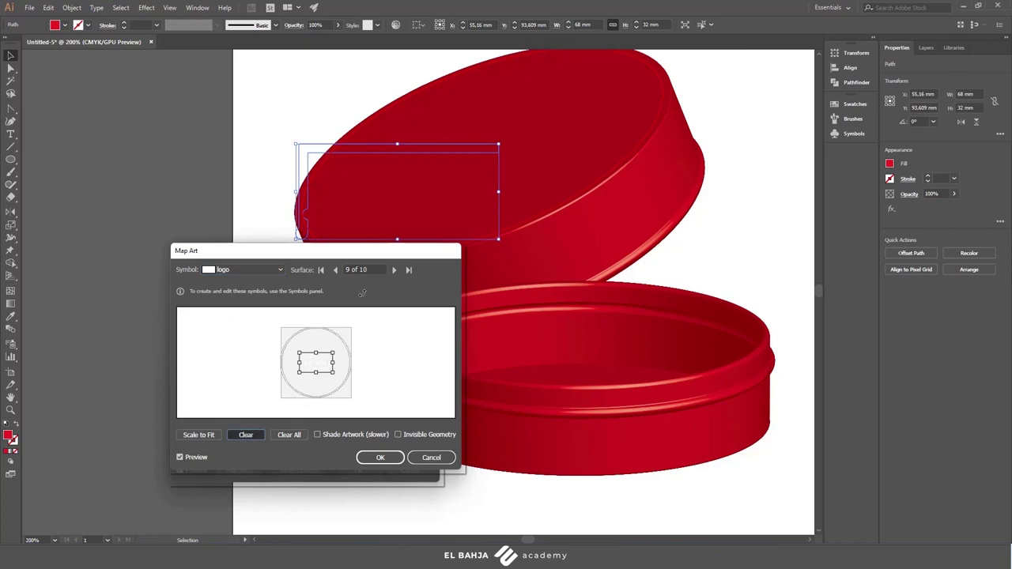
# Clear surface 9, map 'logo' onto surface 10 of 10, and enlarge it across the lid top.
pyautogui.click(256, 440)
pyautogui.click(394, 269)
pyautogui.click(261, 270)
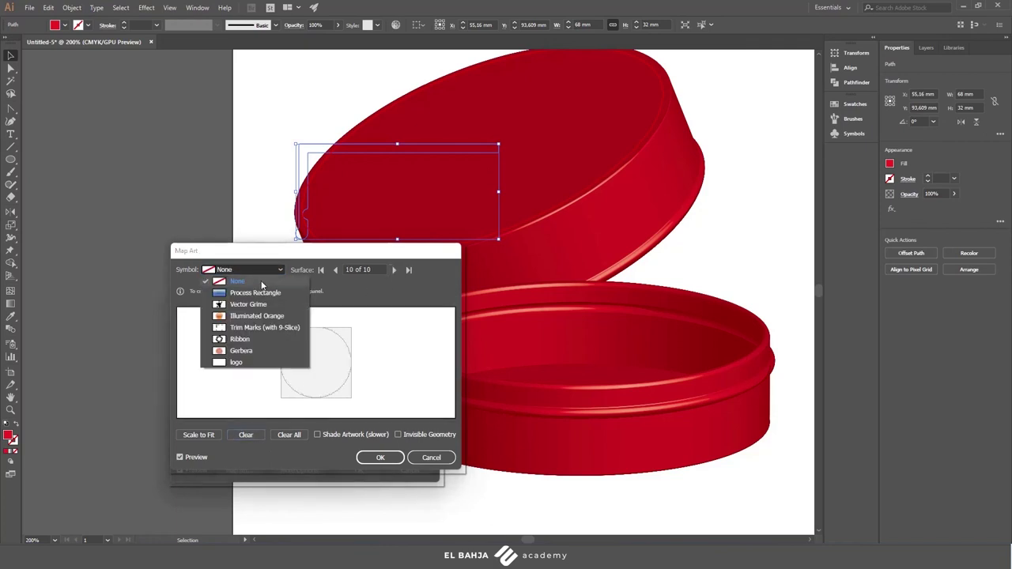
pyautogui.click(235, 362)
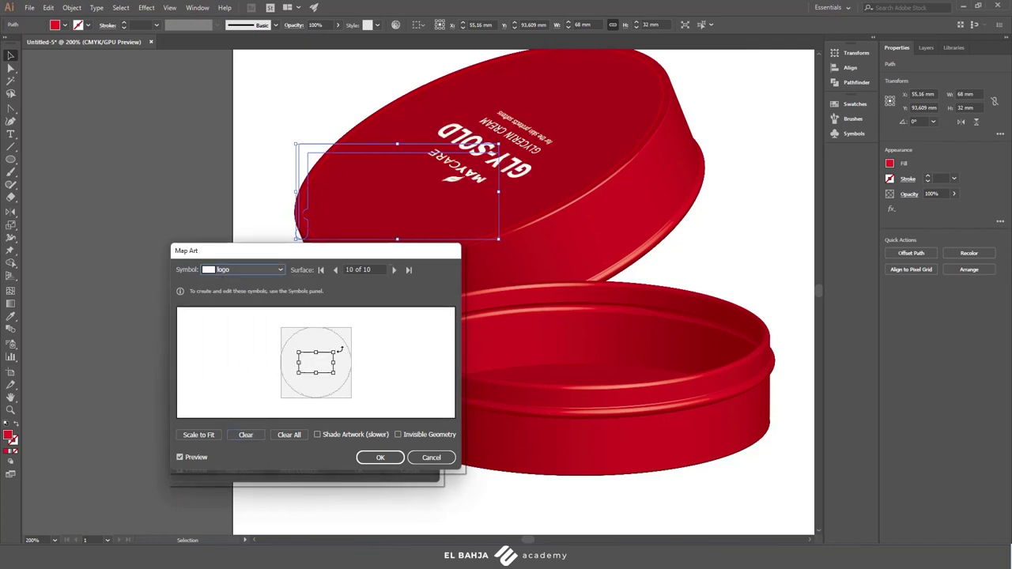
pyautogui.moveTo(333, 351)
pyautogui.mouseDown()
pyautogui.moveTo(356, 333)
pyautogui.moveTo(322, 362)
pyautogui.mouseUp()
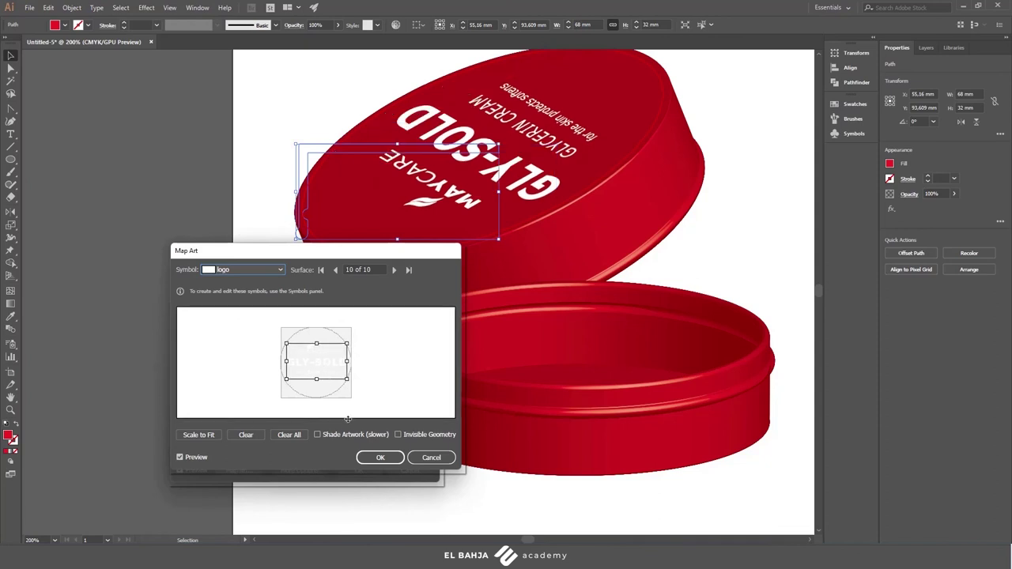
pyautogui.moveTo(287, 378); pyautogui.dragTo(284, 381)
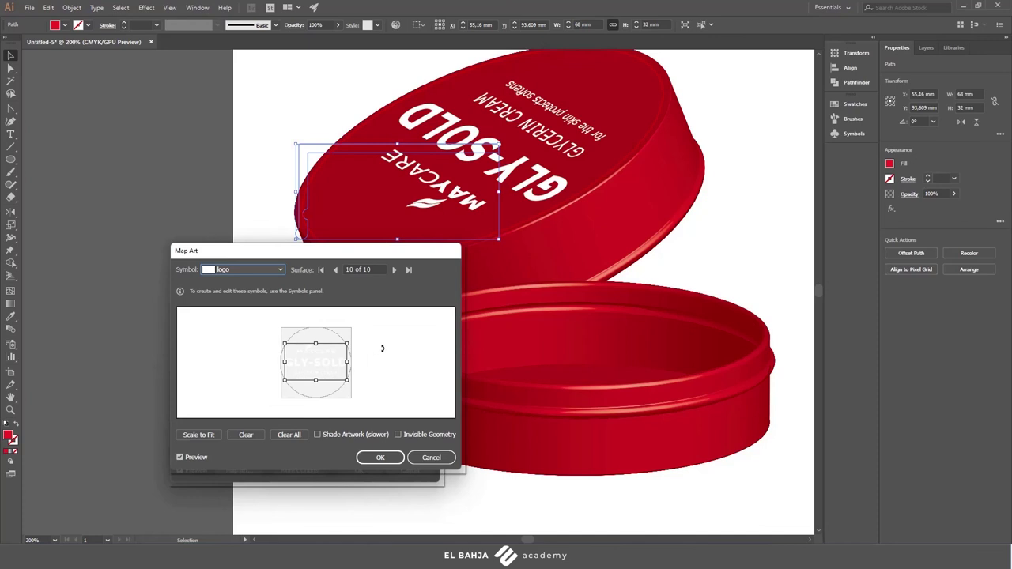
# Confirm the mapping, rotate the lid until the GLY-SOLD label reads upright, and apply the revolve.
pyautogui.click(385, 458)
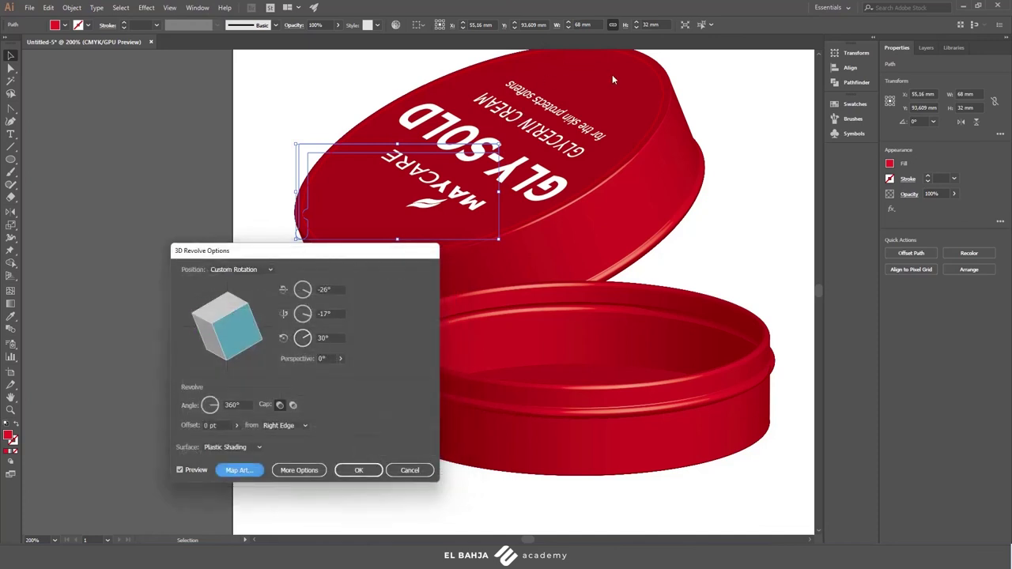
pyautogui.moveTo(255, 322); pyautogui.dragTo(218, 341)
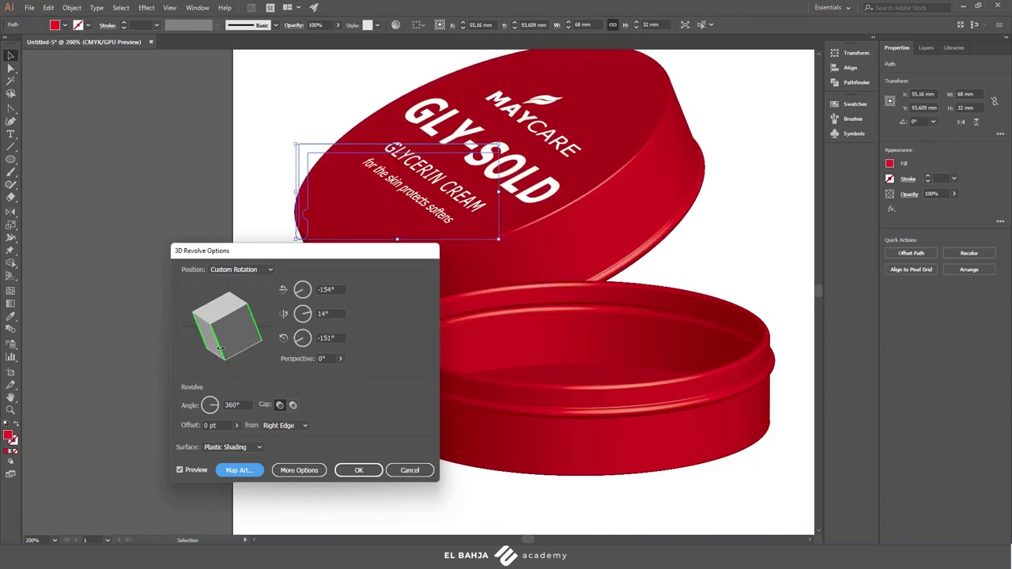
pyautogui.moveTo(220, 348); pyautogui.dragTo(268, 352)
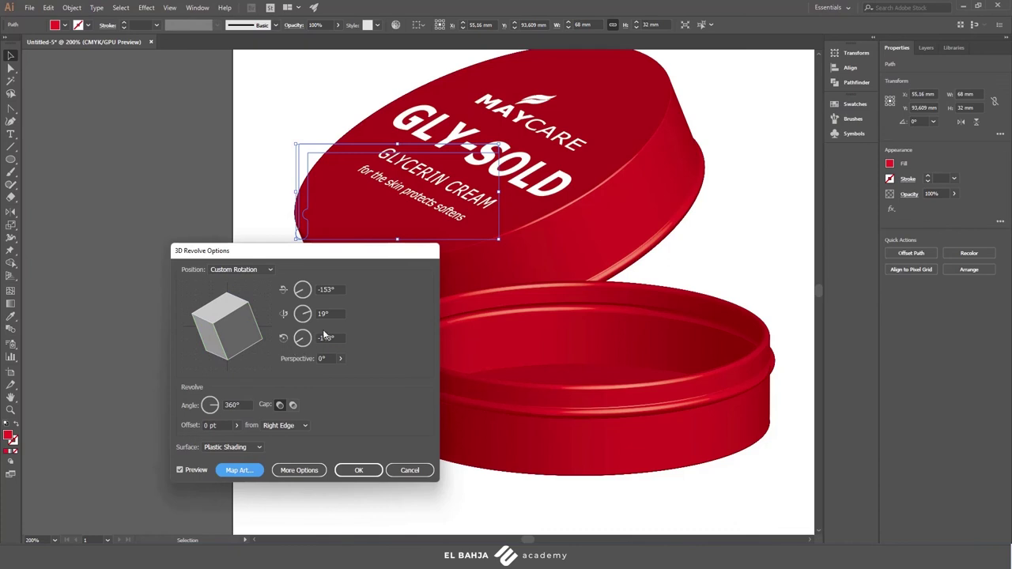
pyautogui.click(364, 471)
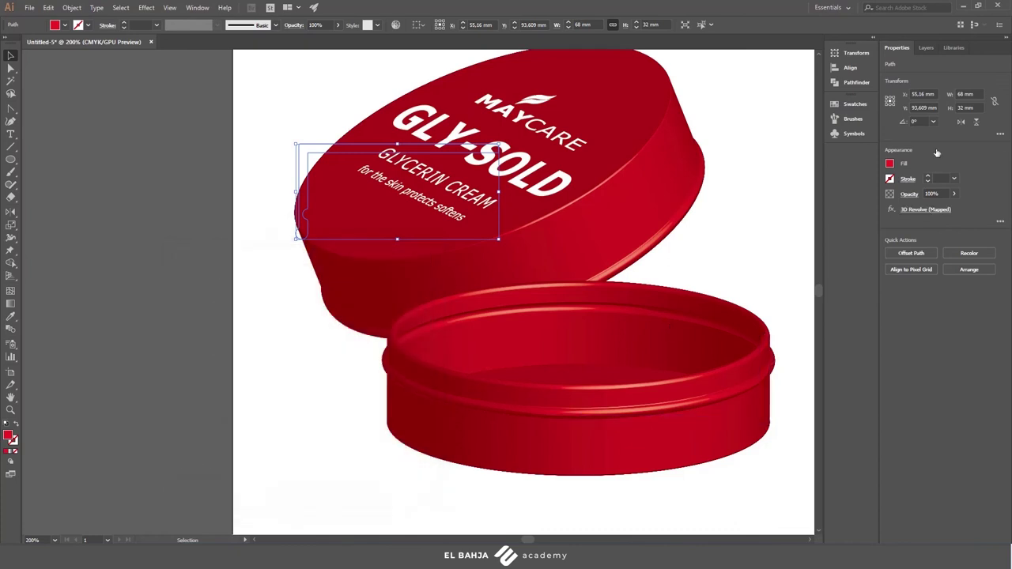
# Move the lid <Path> to the top of Layer 1 and lower it onto the open base.
pyautogui.click(926, 47)
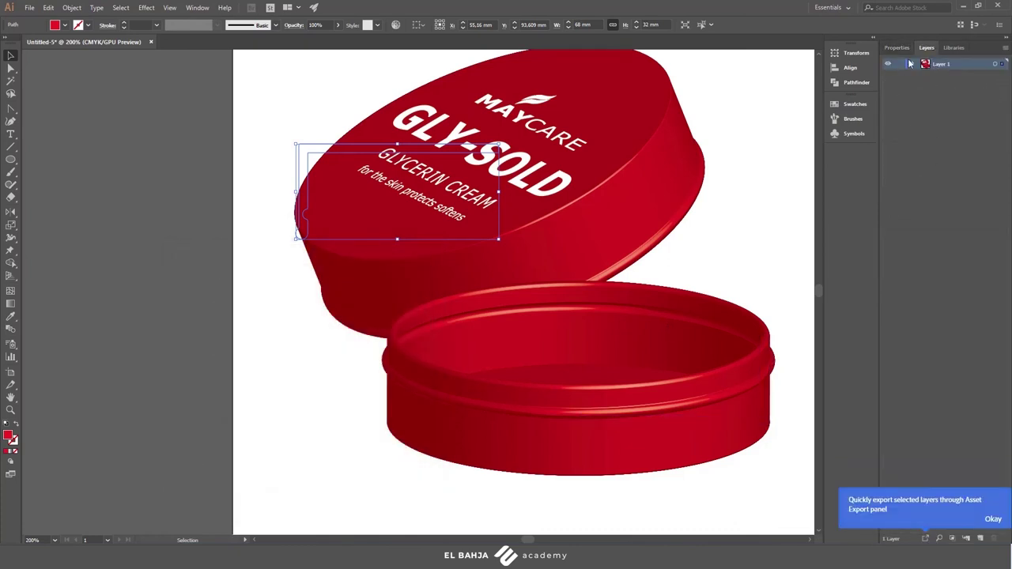
pyautogui.click(913, 64)
pyautogui.click(949, 86)
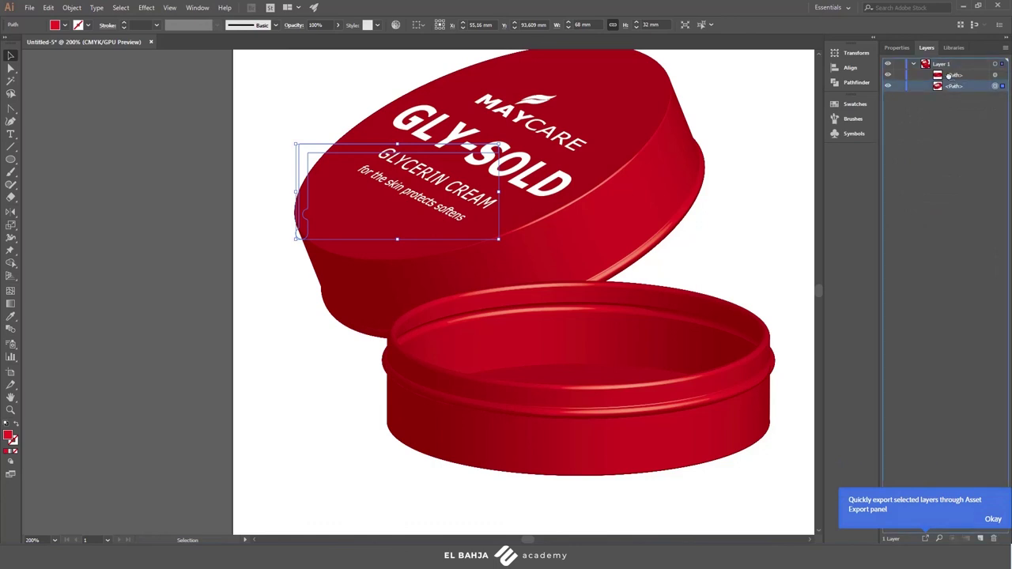
pyautogui.moveTo(949, 74); pyautogui.dragTo(948, 70)
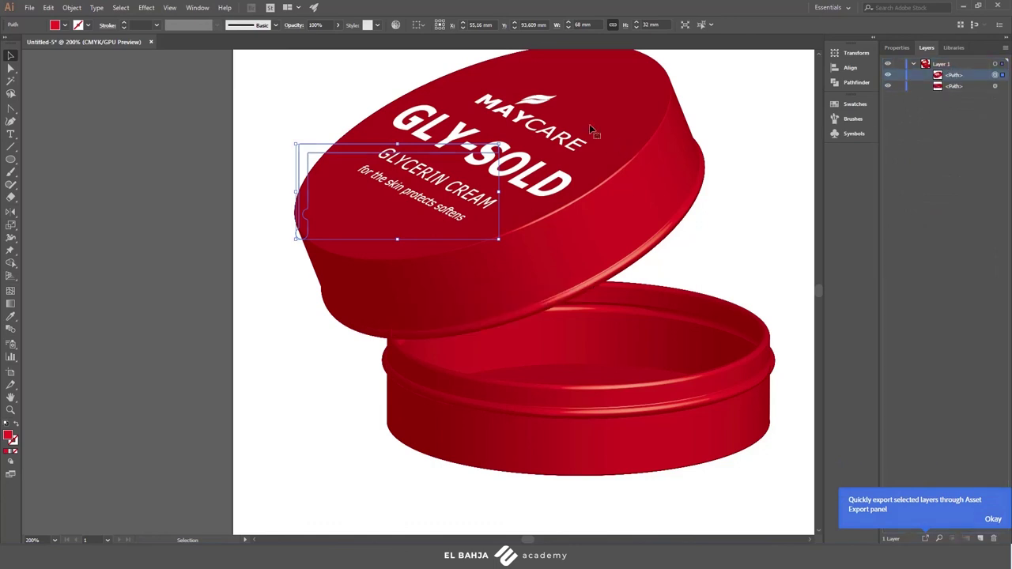
pyautogui.moveTo(470, 159)
pyautogui.mouseDown()
pyautogui.moveTo(457, 250)
pyautogui.moveTo(410, 307)
pyautogui.mouseUp()
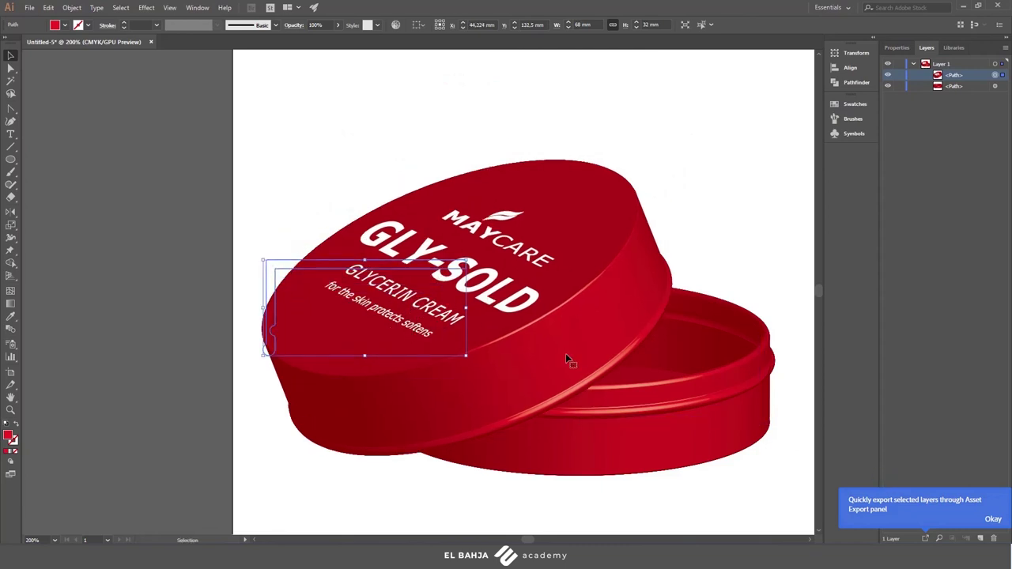
pyautogui.hotkey('ctrl', '0')
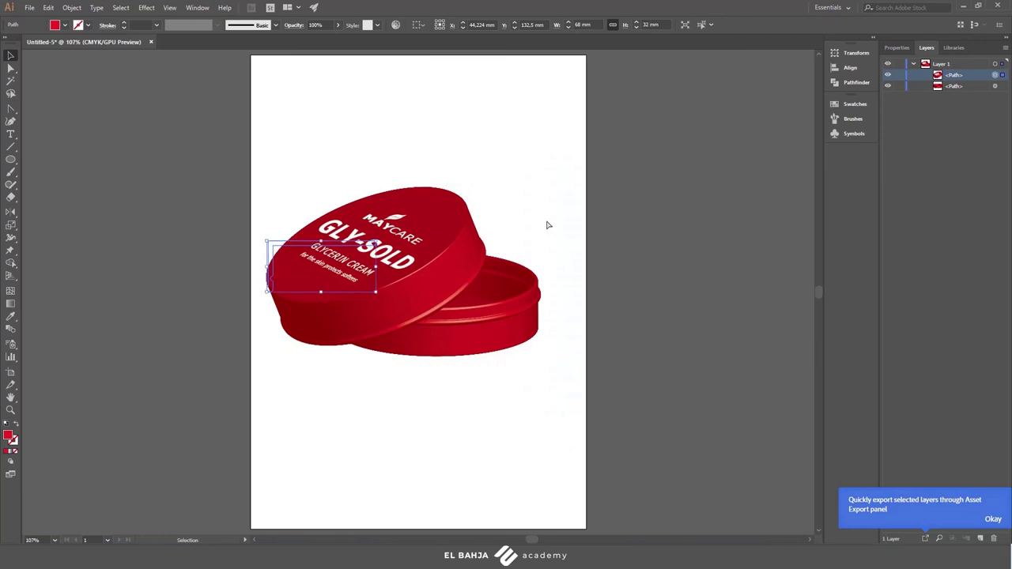
pyautogui.press('a')
pyautogui.hotkey('ctrl', '+')
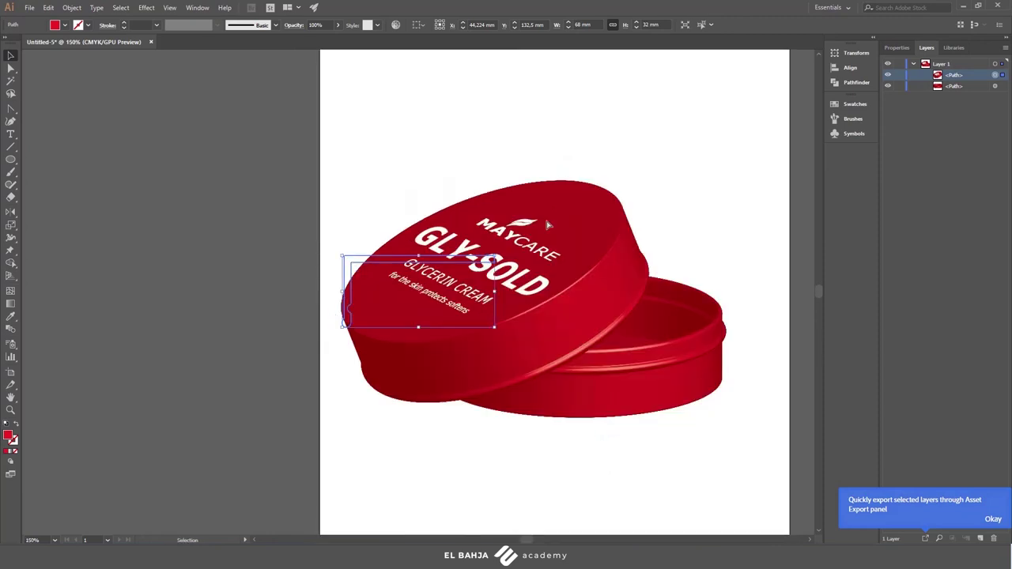
pyautogui.hotkey('ctrl', '+')
pyautogui.moveTo(566, 204)
pyautogui.mouseDown()
pyautogui.moveTo(375, 202)
pyautogui.moveTo(461, 204)
pyautogui.mouseUp()
pyautogui.click(198, 124)
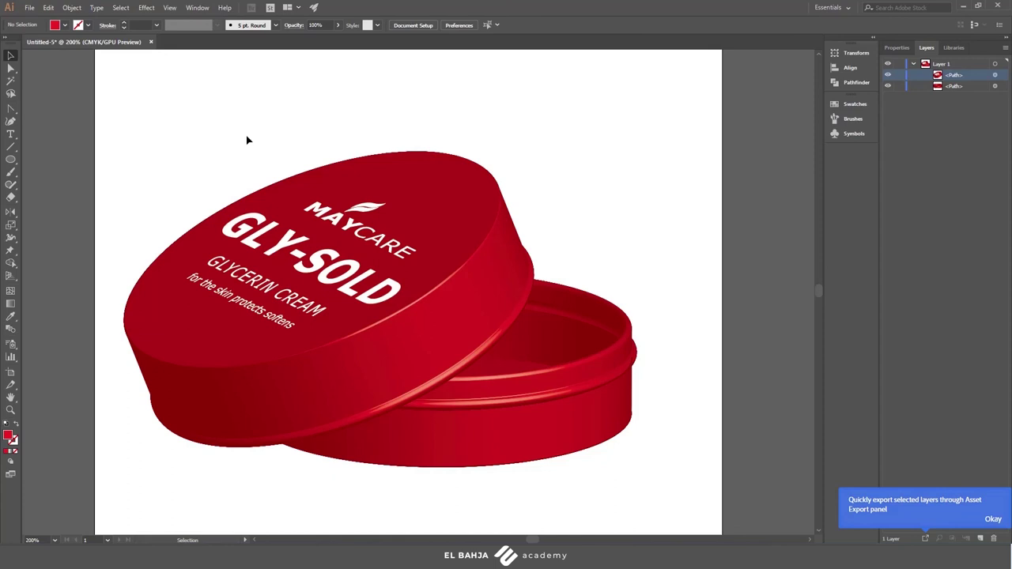
pyautogui.press('a')
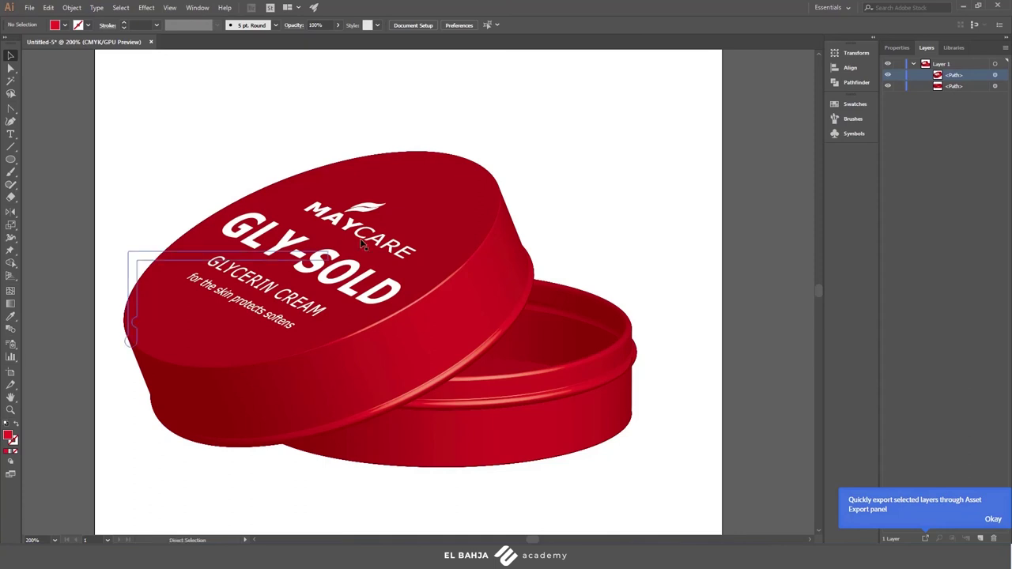
pyautogui.press('v')
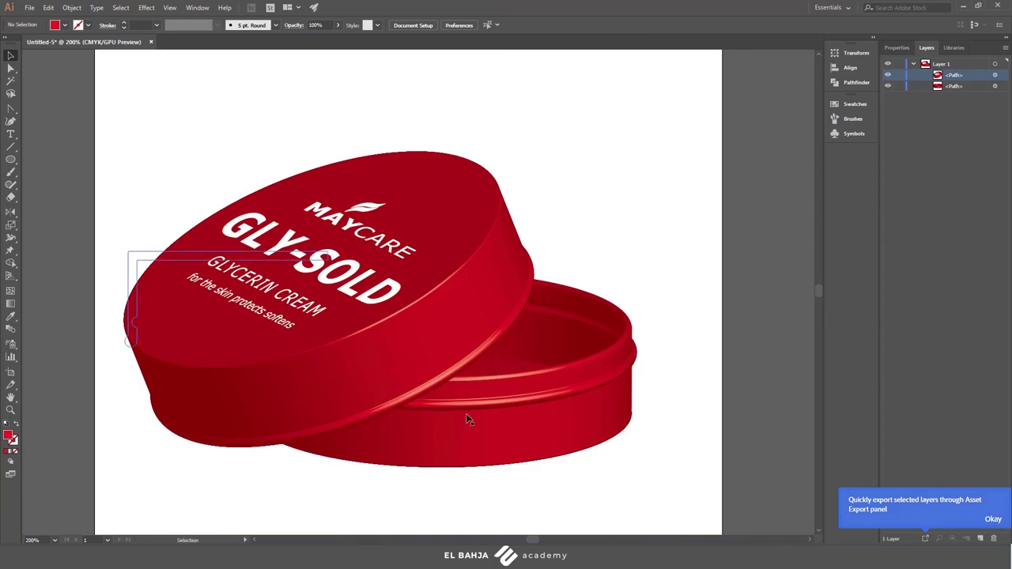